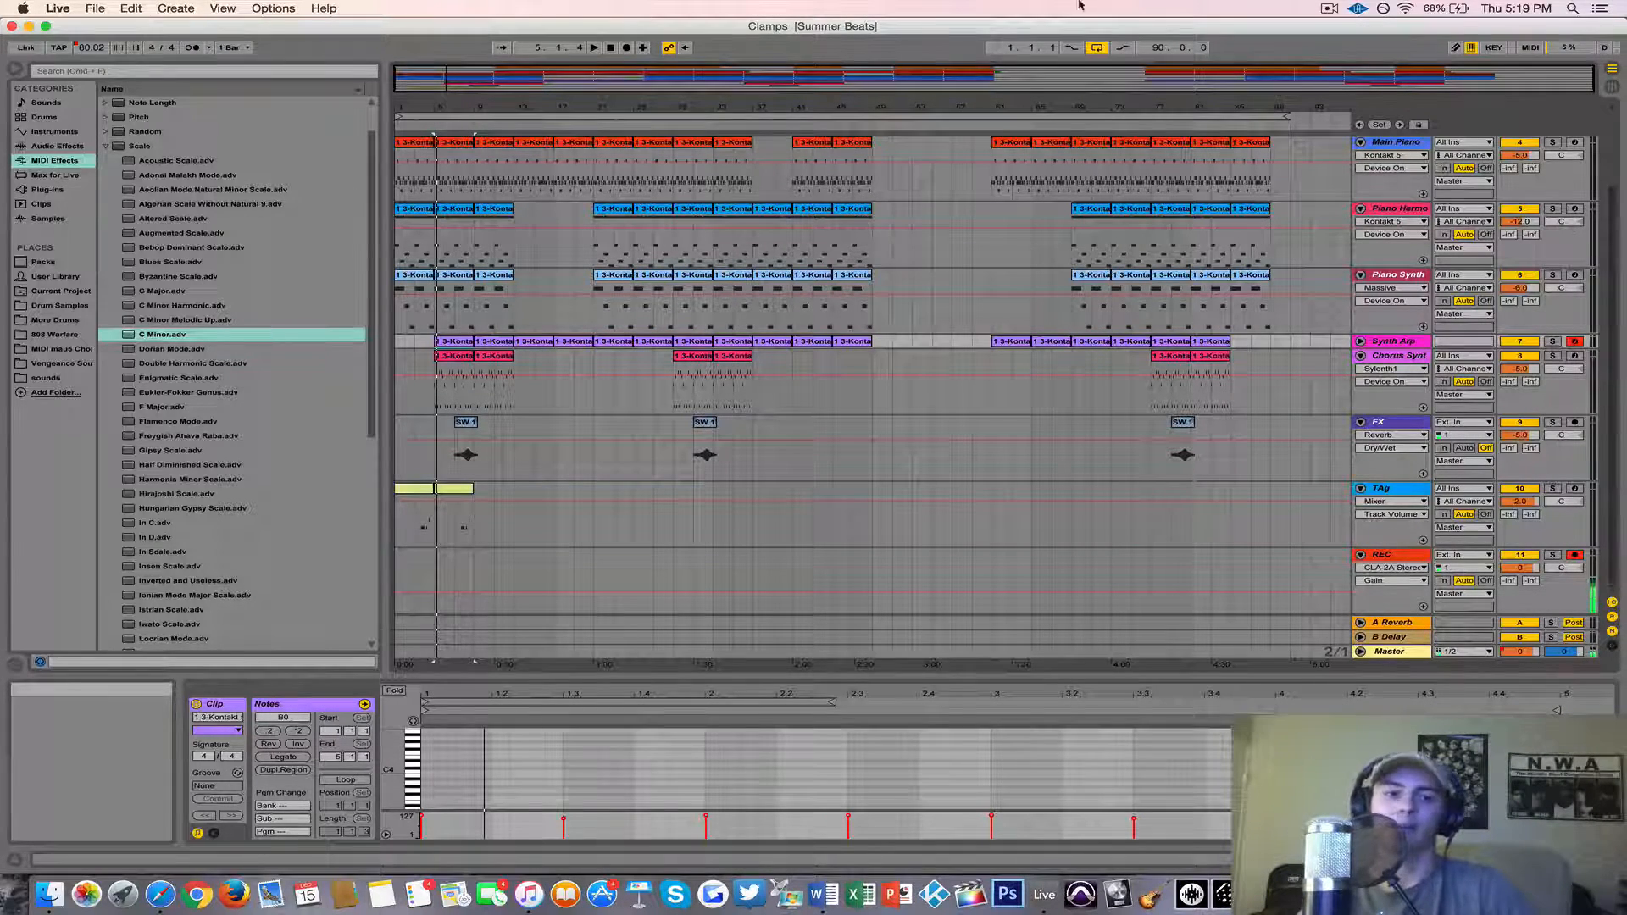
Step: Play the arrangement with the first Main Piano clip selected to hear the beat
scroll(454, 322, "up", 3)
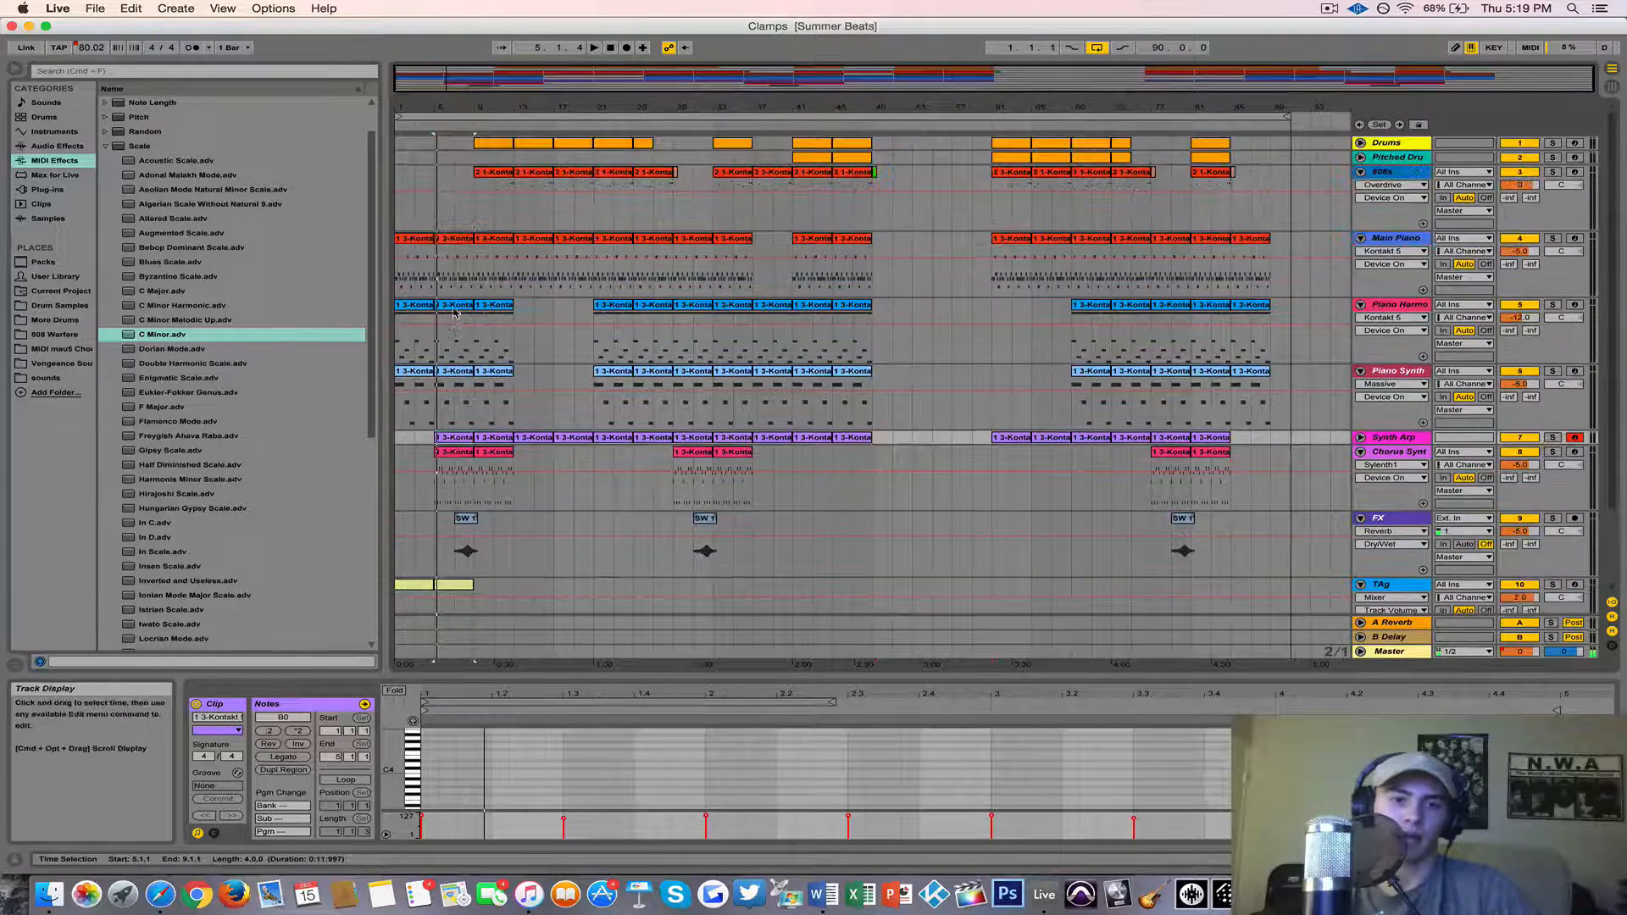
left_click(417, 238)
key("space")
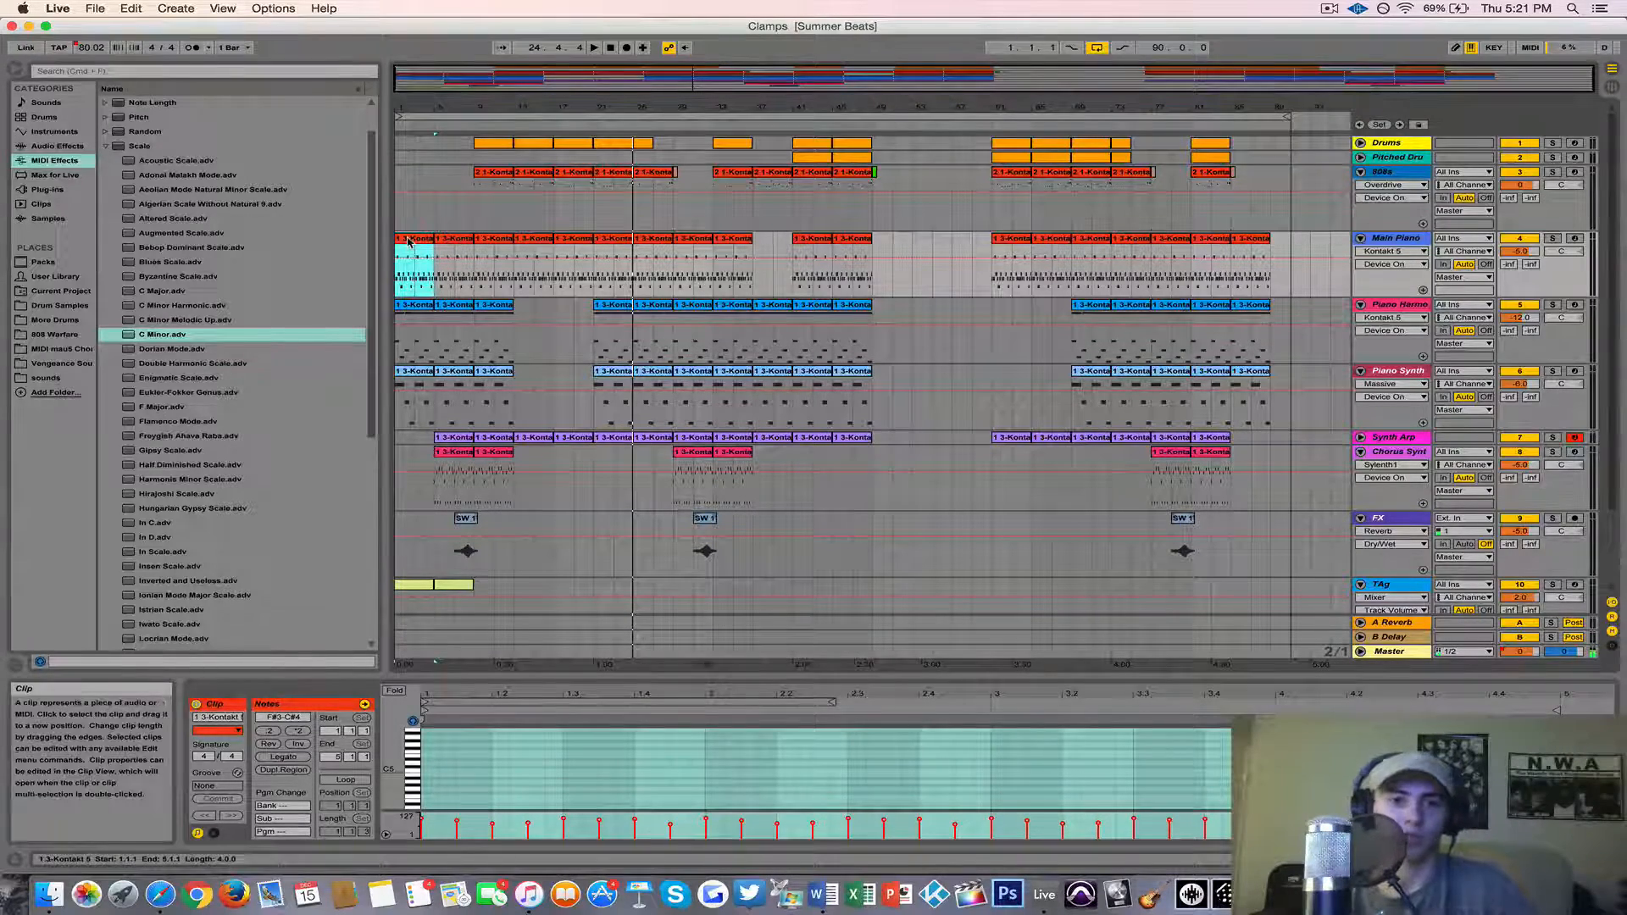
Step: Zoom the arrangement in on its opening section and unfold the Synth Arp track
left_click_drag(407, 108, 419, 366)
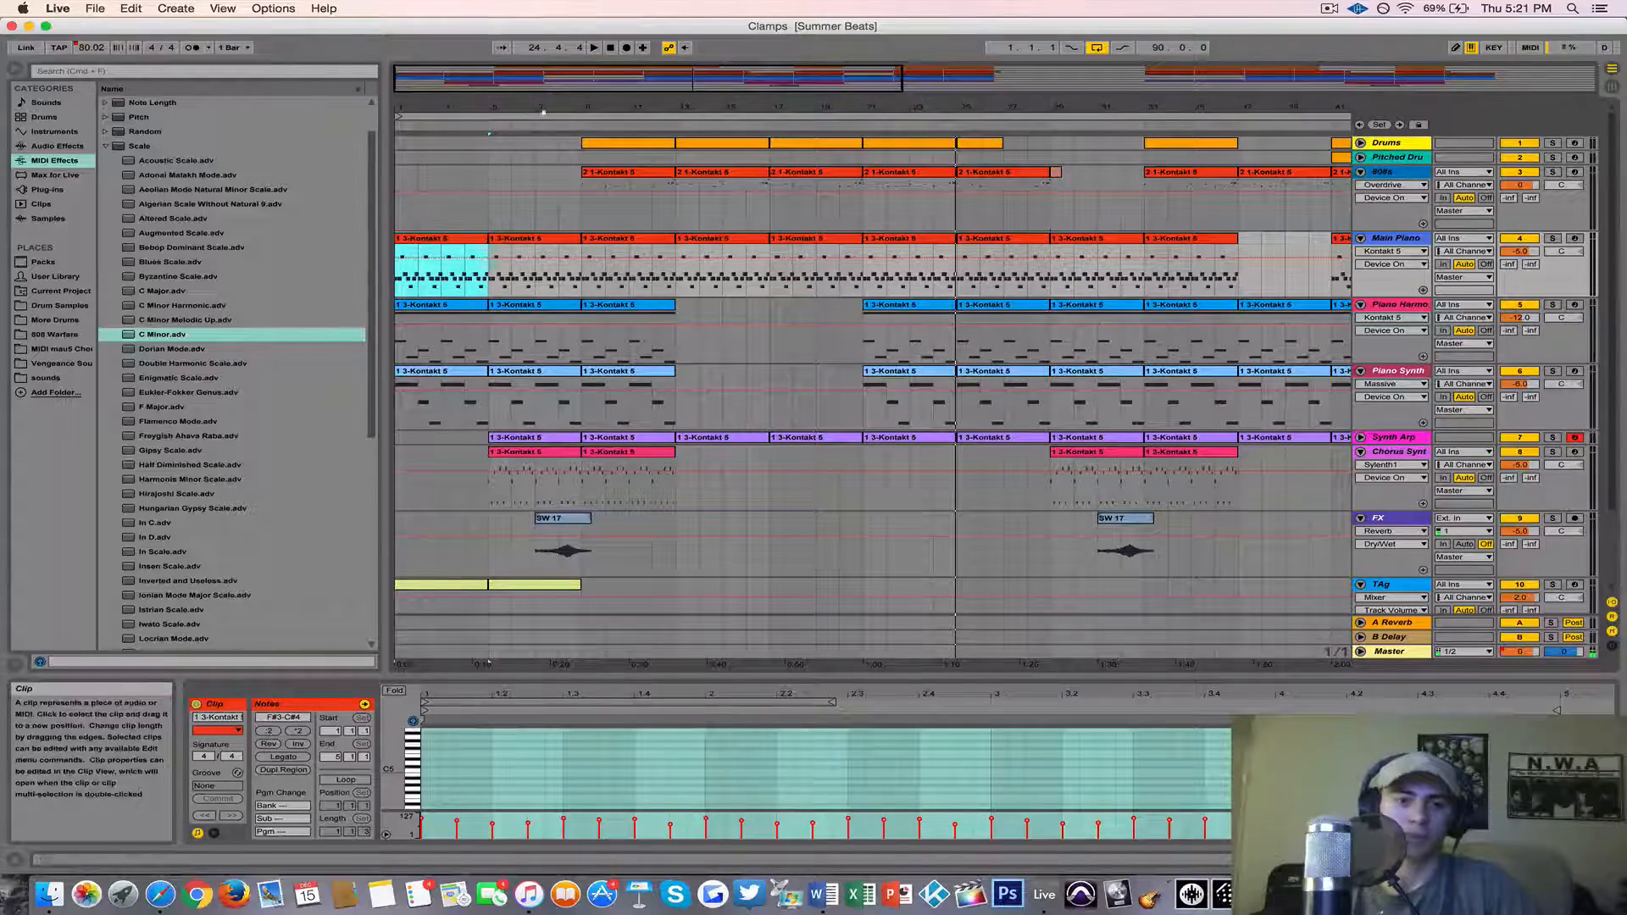
left_click_drag(427, 107, 429, 97)
left_click(1361, 438)
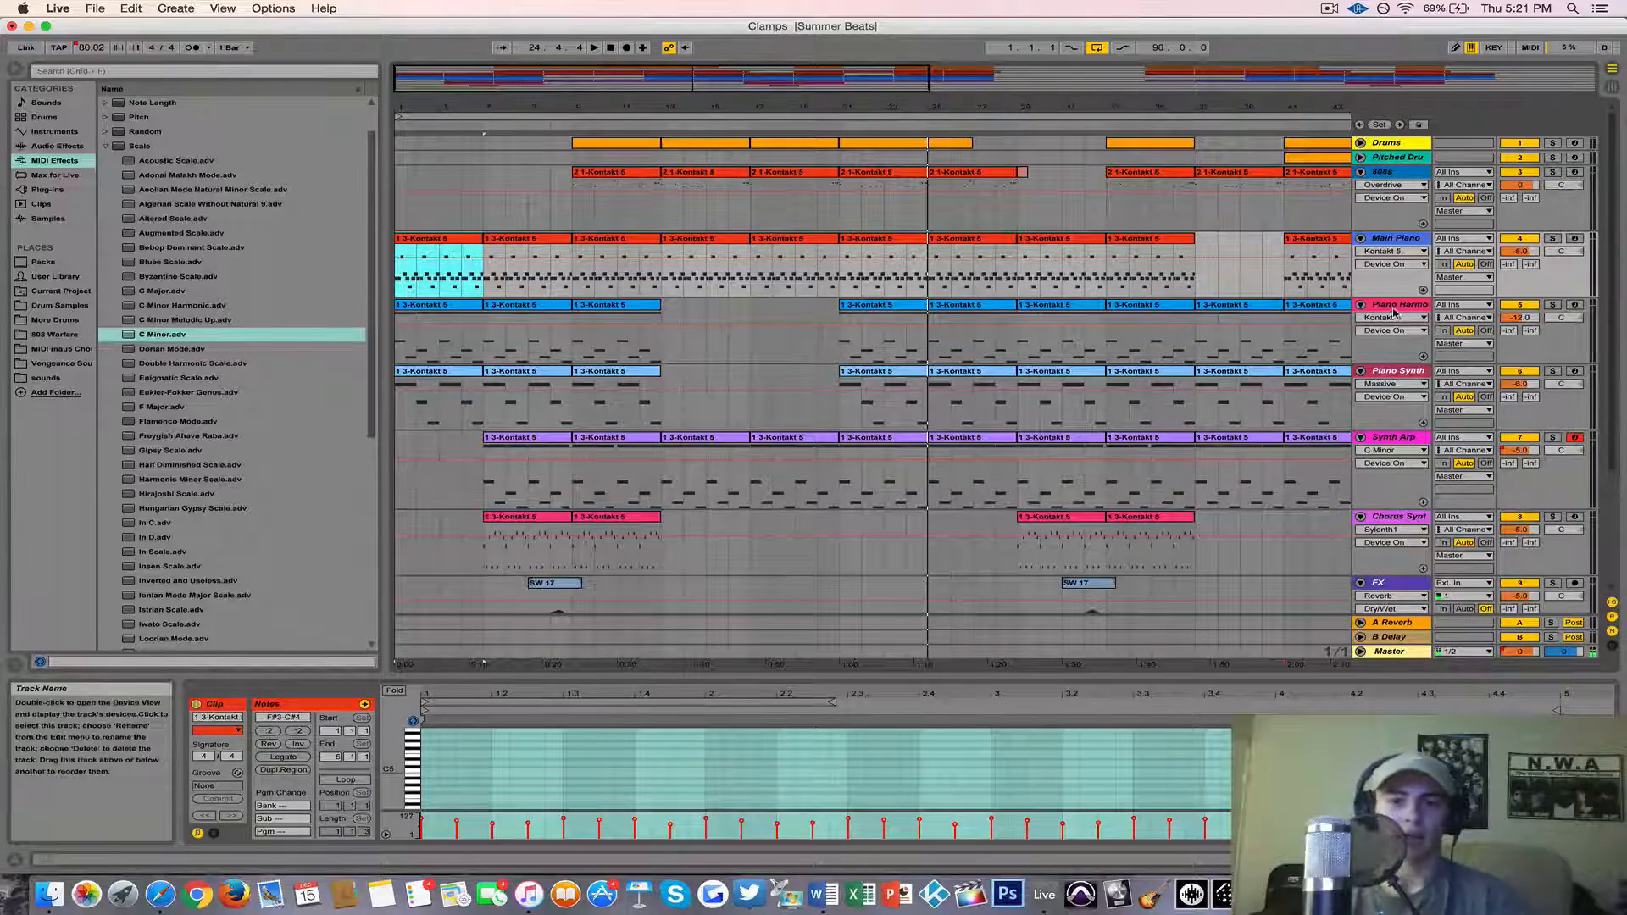
Step: Solo the REC track and move it directly above the Main Piano track
scroll(1491, 468, "down", 4)
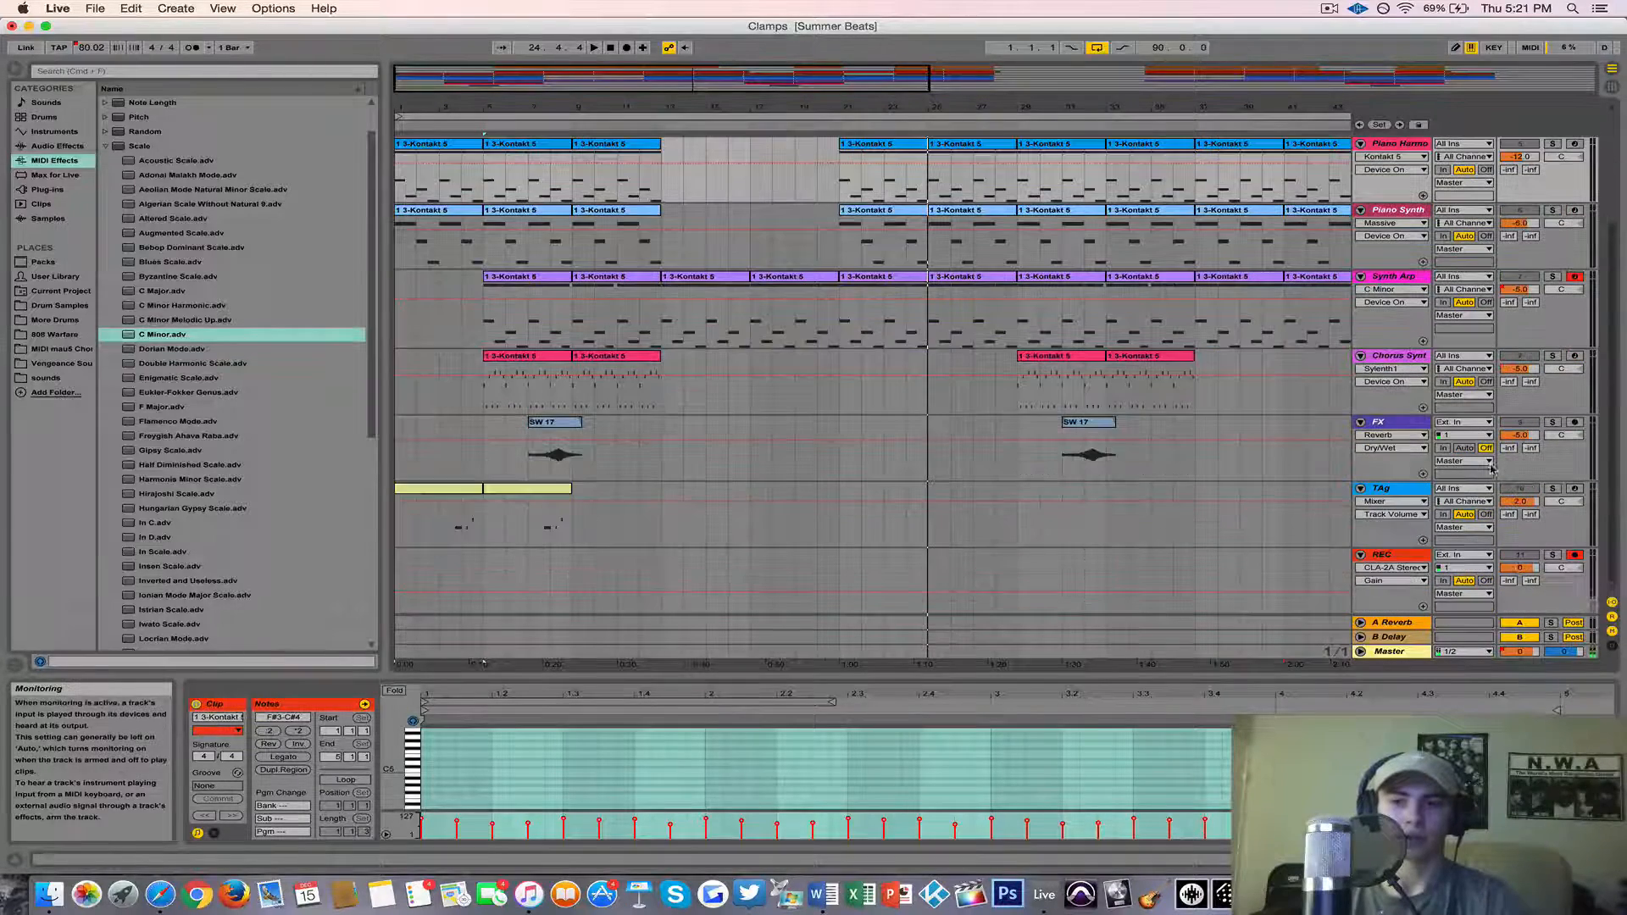
left_click(1552, 555)
left_click(1390, 555)
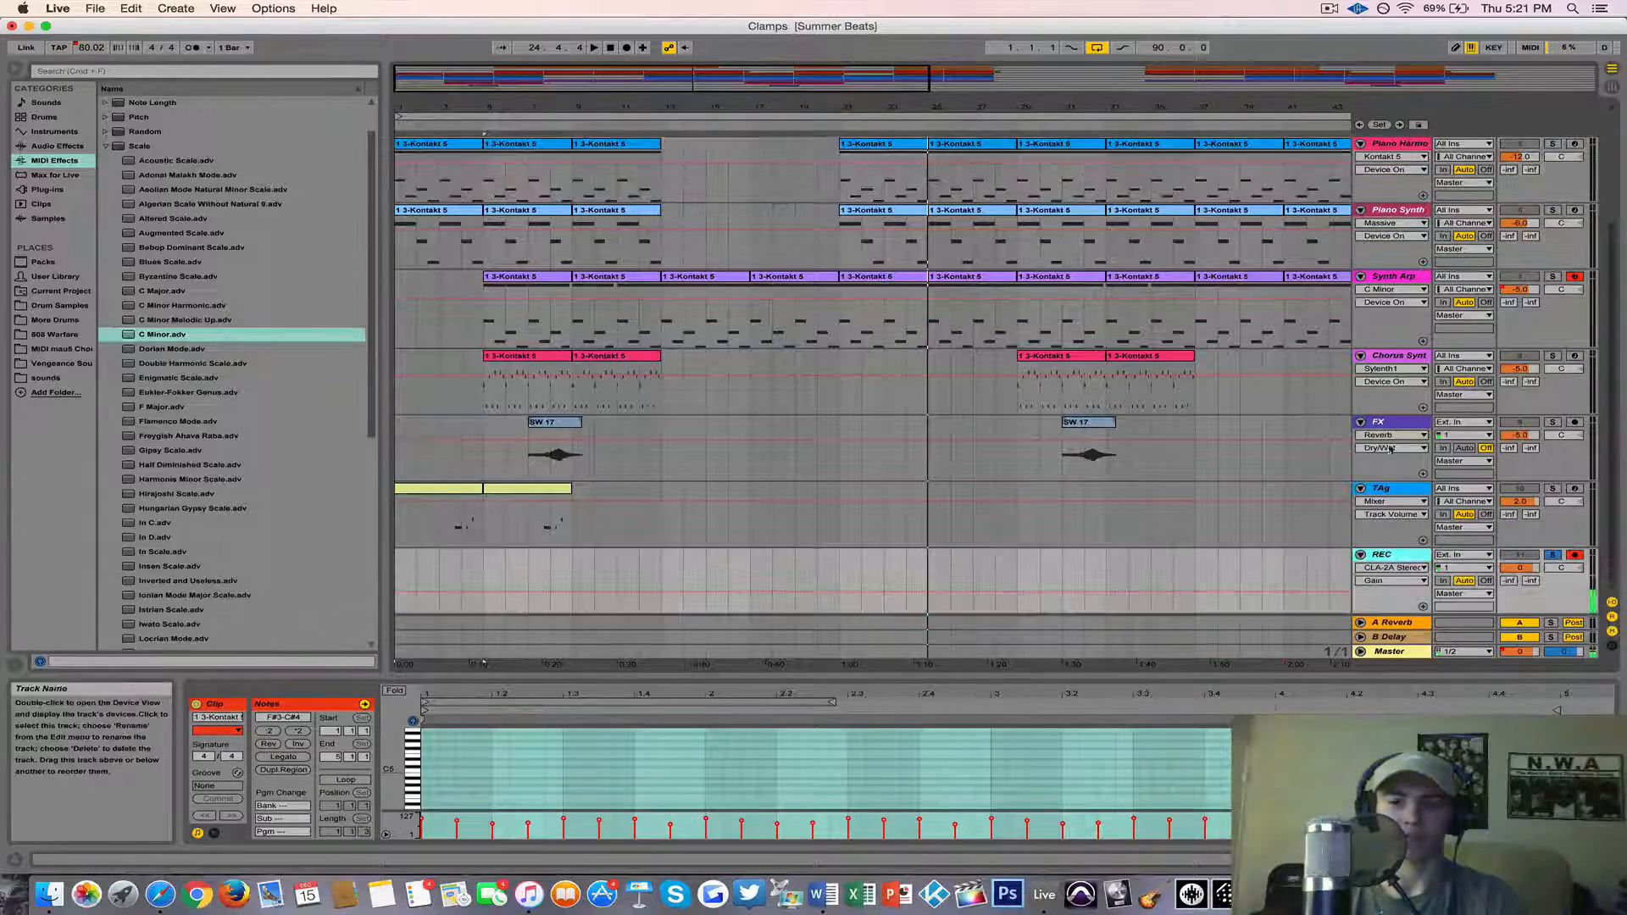
scroll(1403, 127, "up", 3)
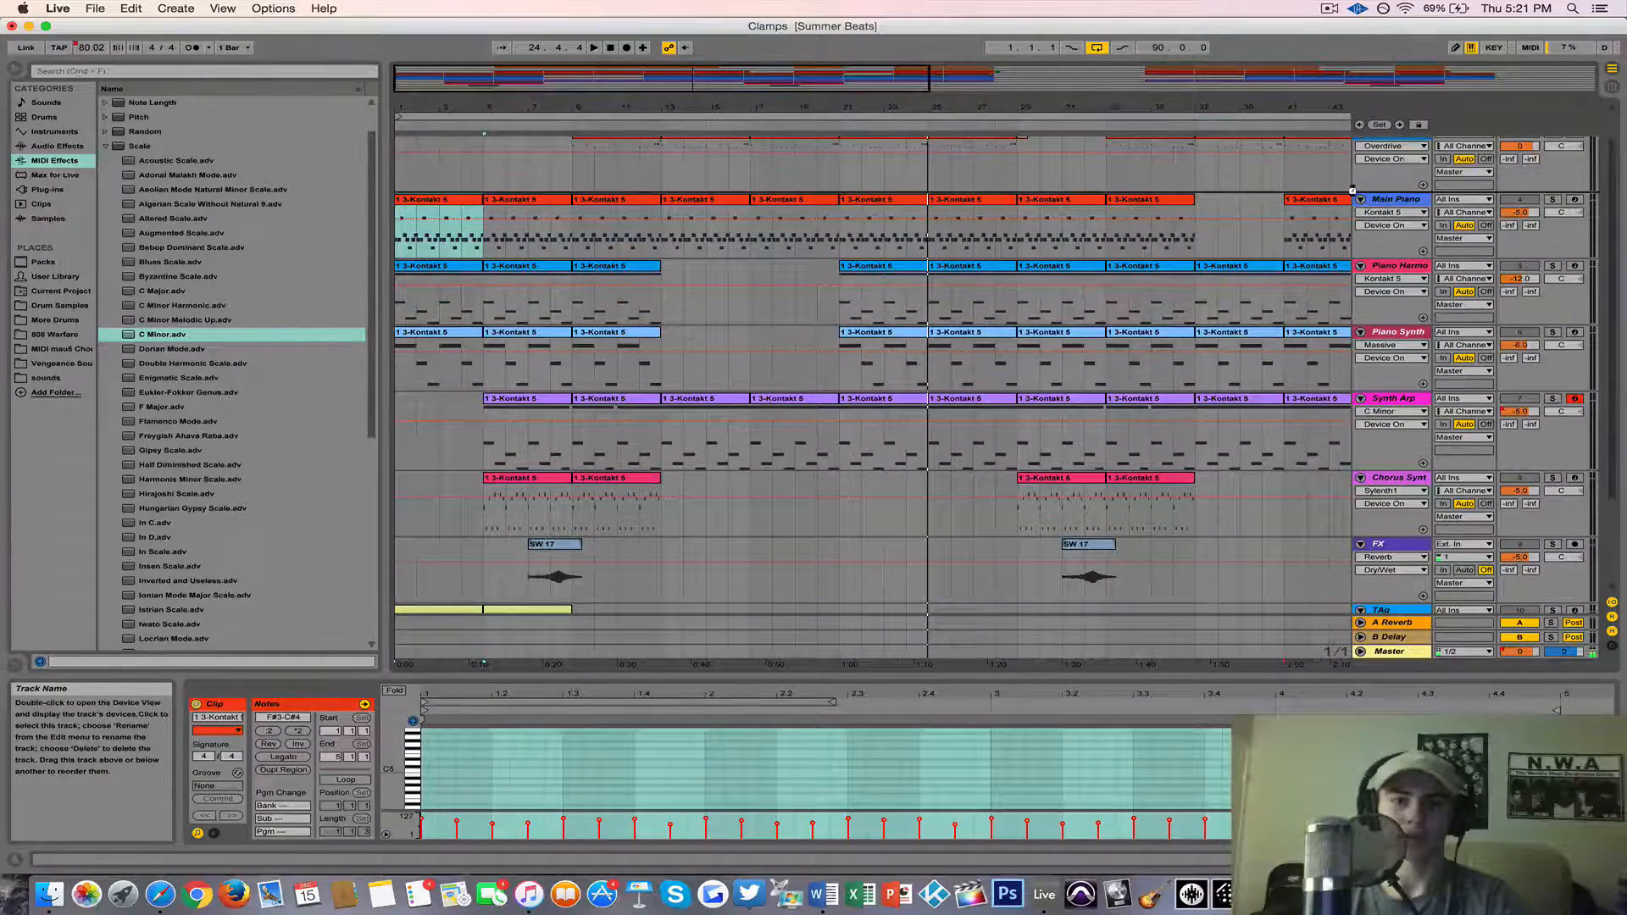
scroll(1227, 281, "up", 3)
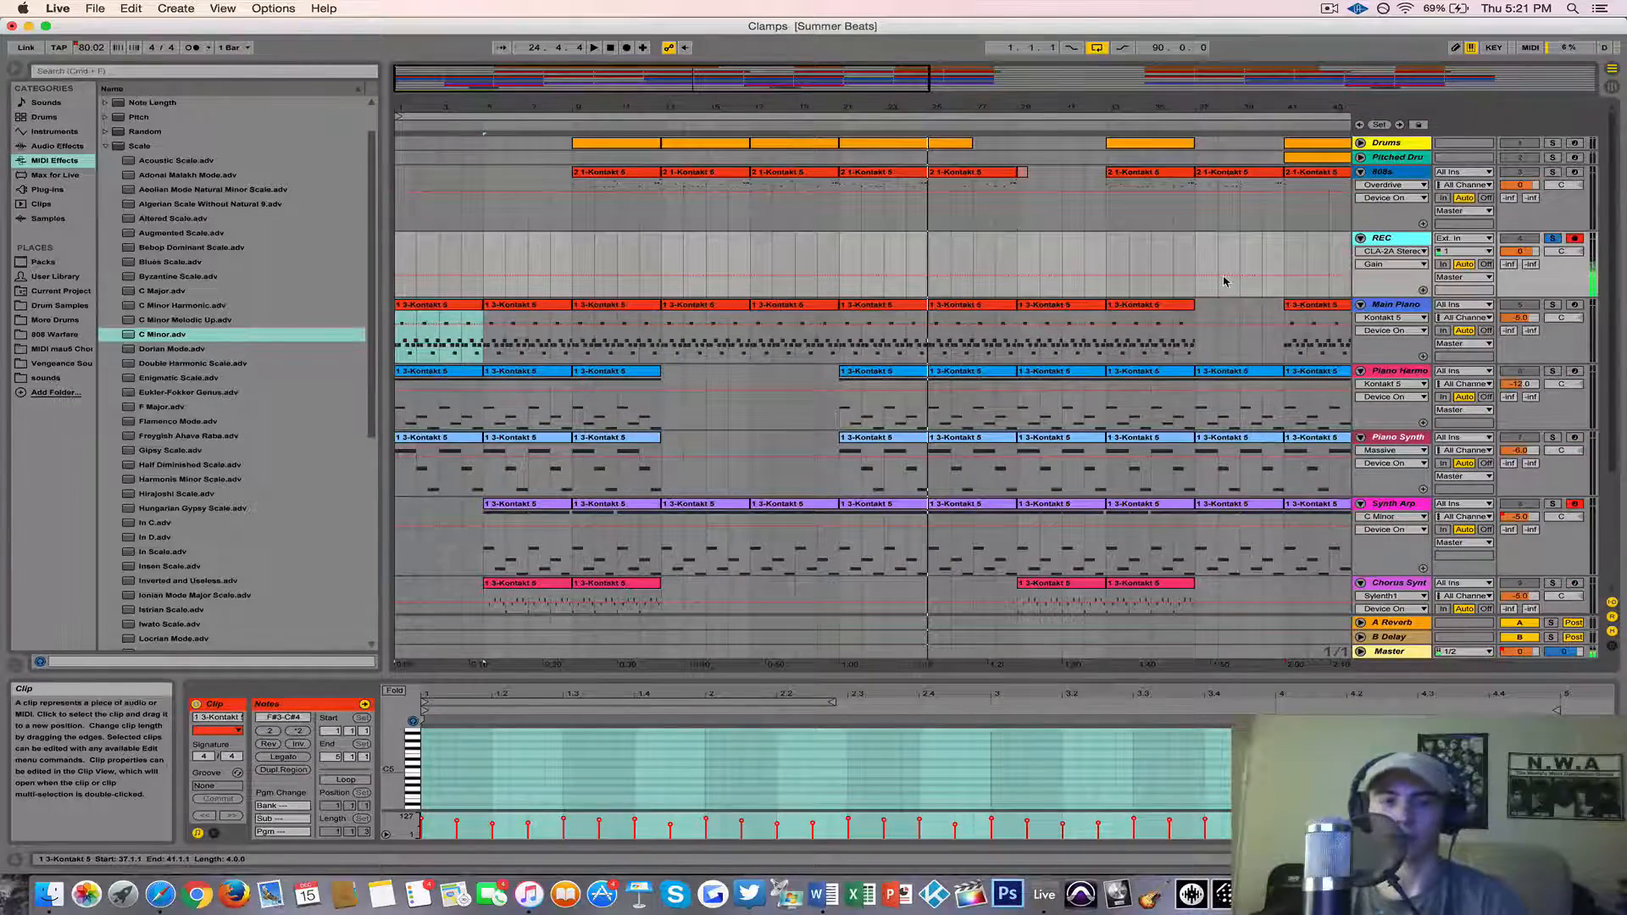
Step: Solo the Main Piano track and play the arrangement from the beginning
left_click(1567, 337)
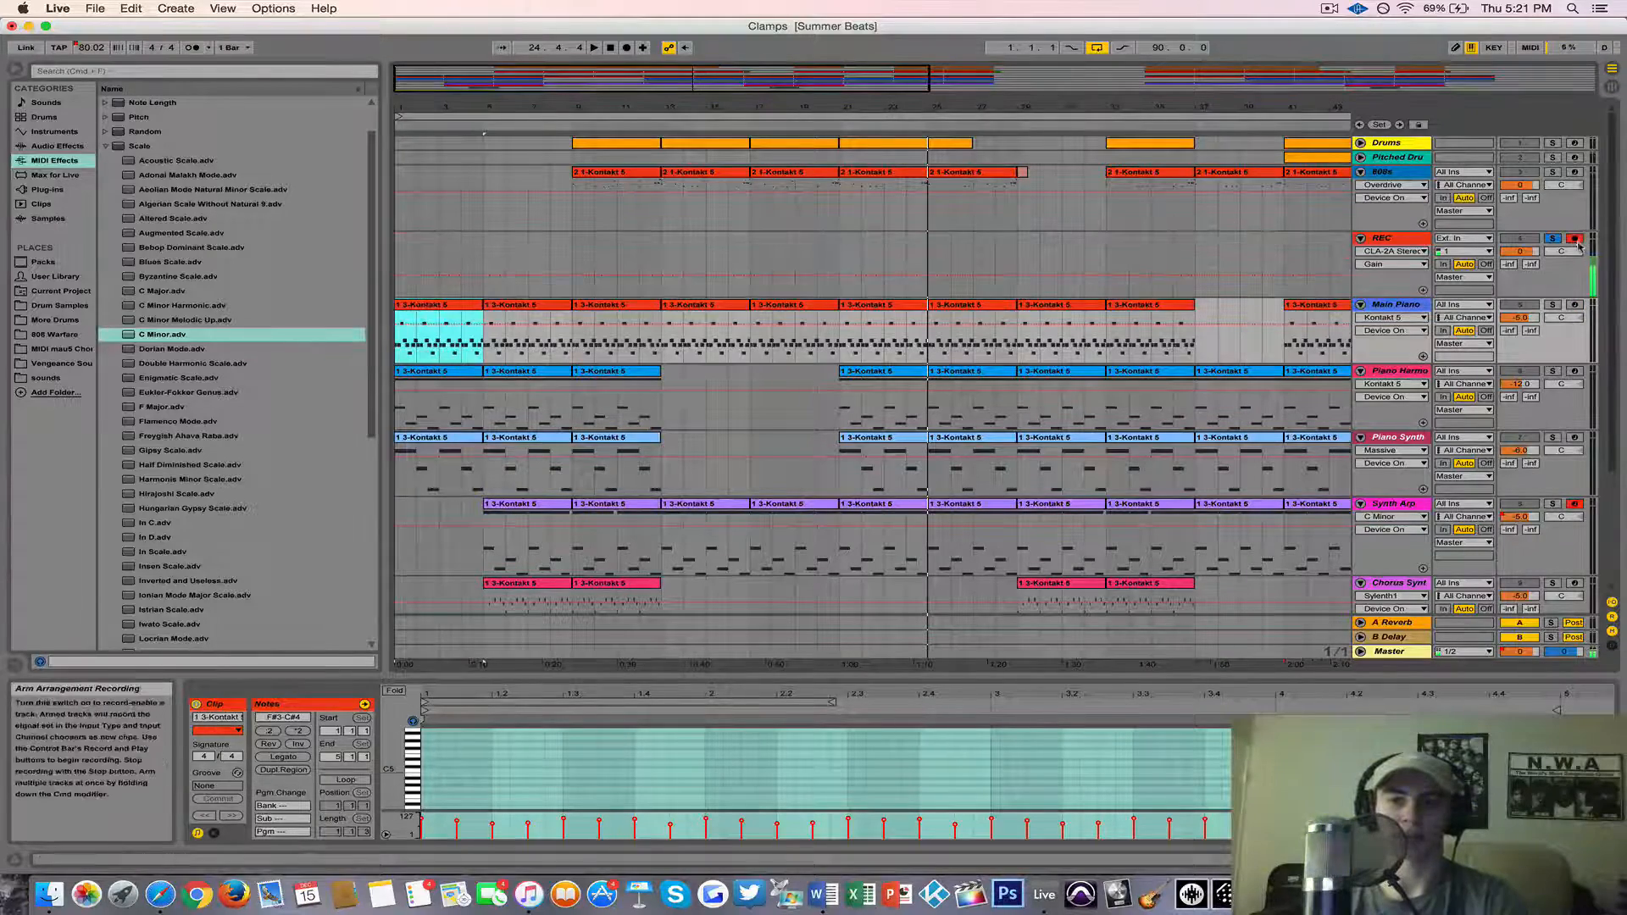
left_click(1553, 304)
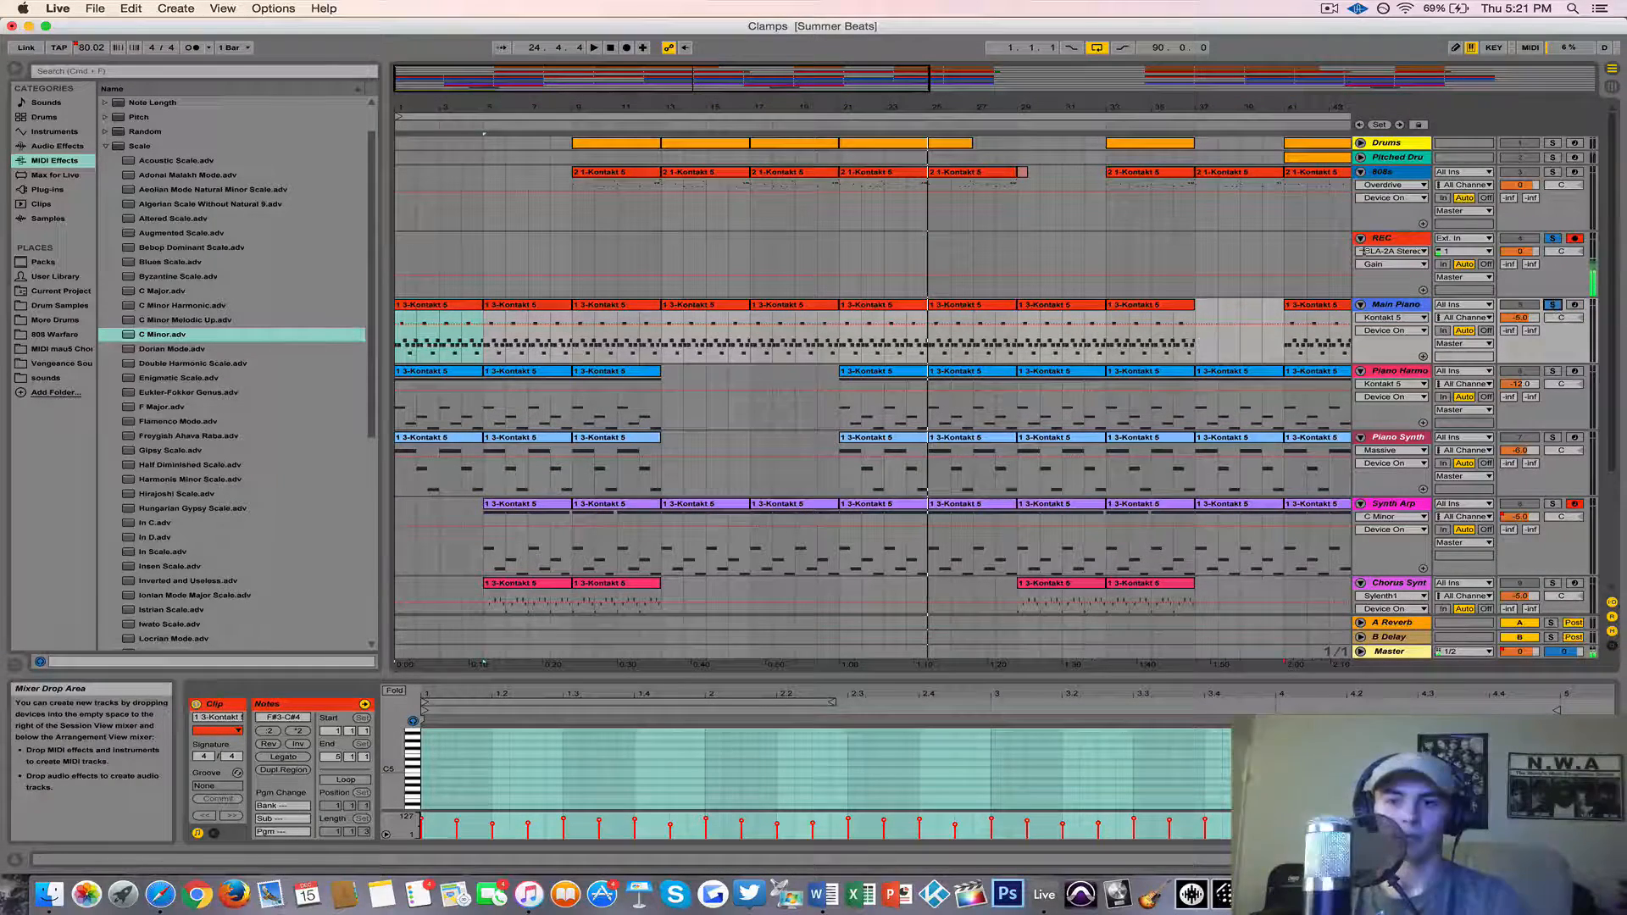
key("space")
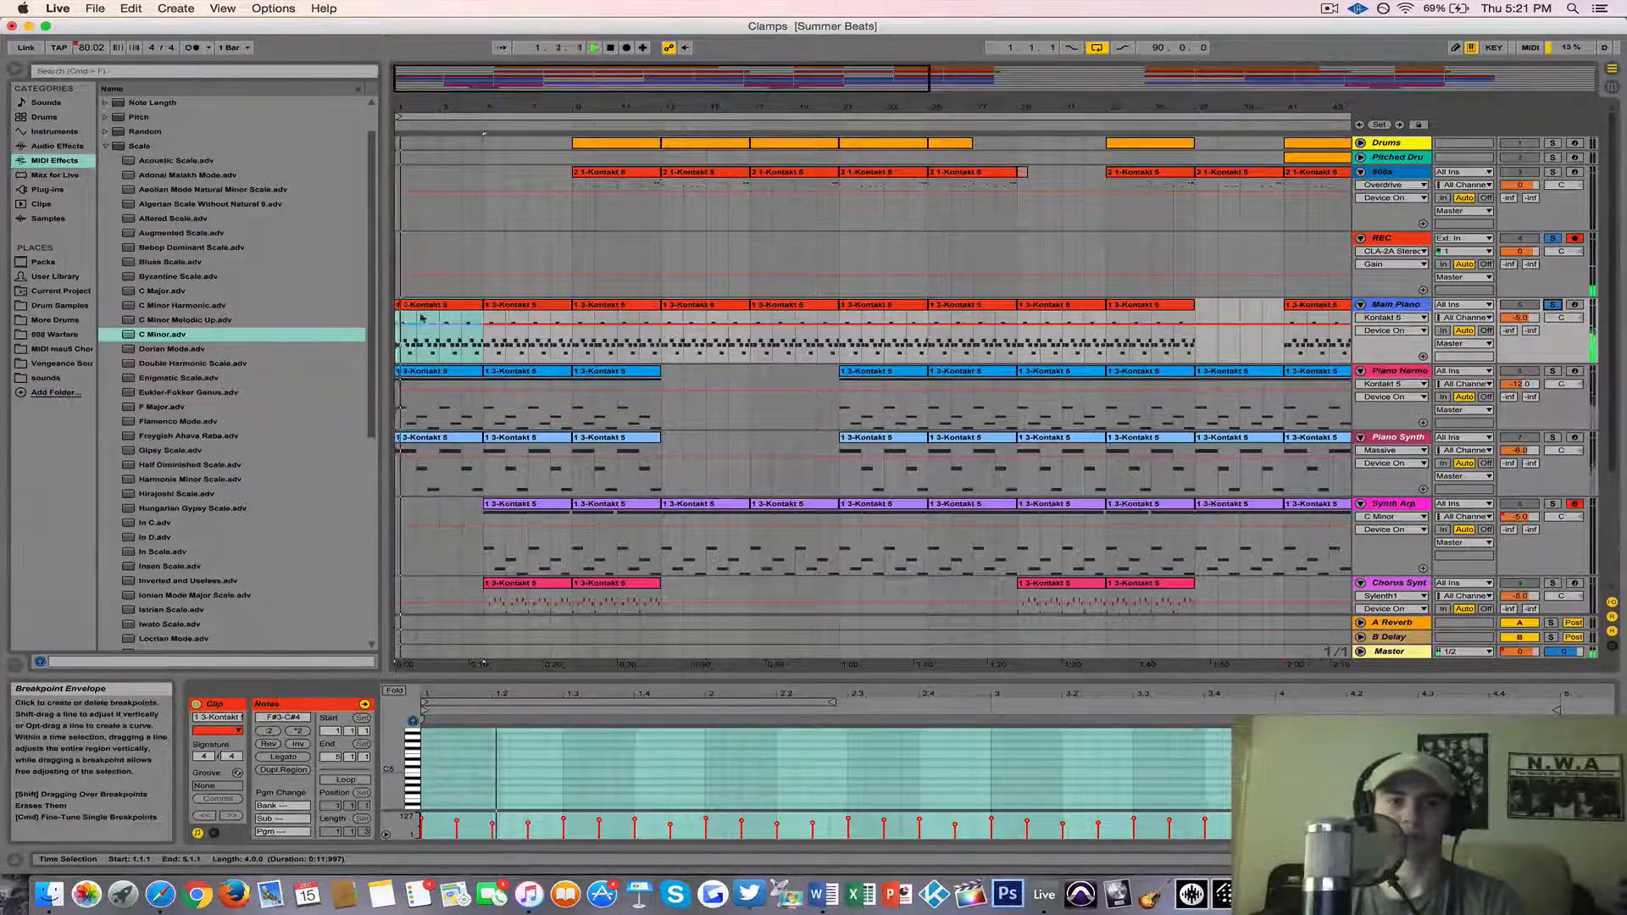
Step: Open the first Main Piano clip in the note editor and enlarge the editor so its notes can be read
left_click(417, 307)
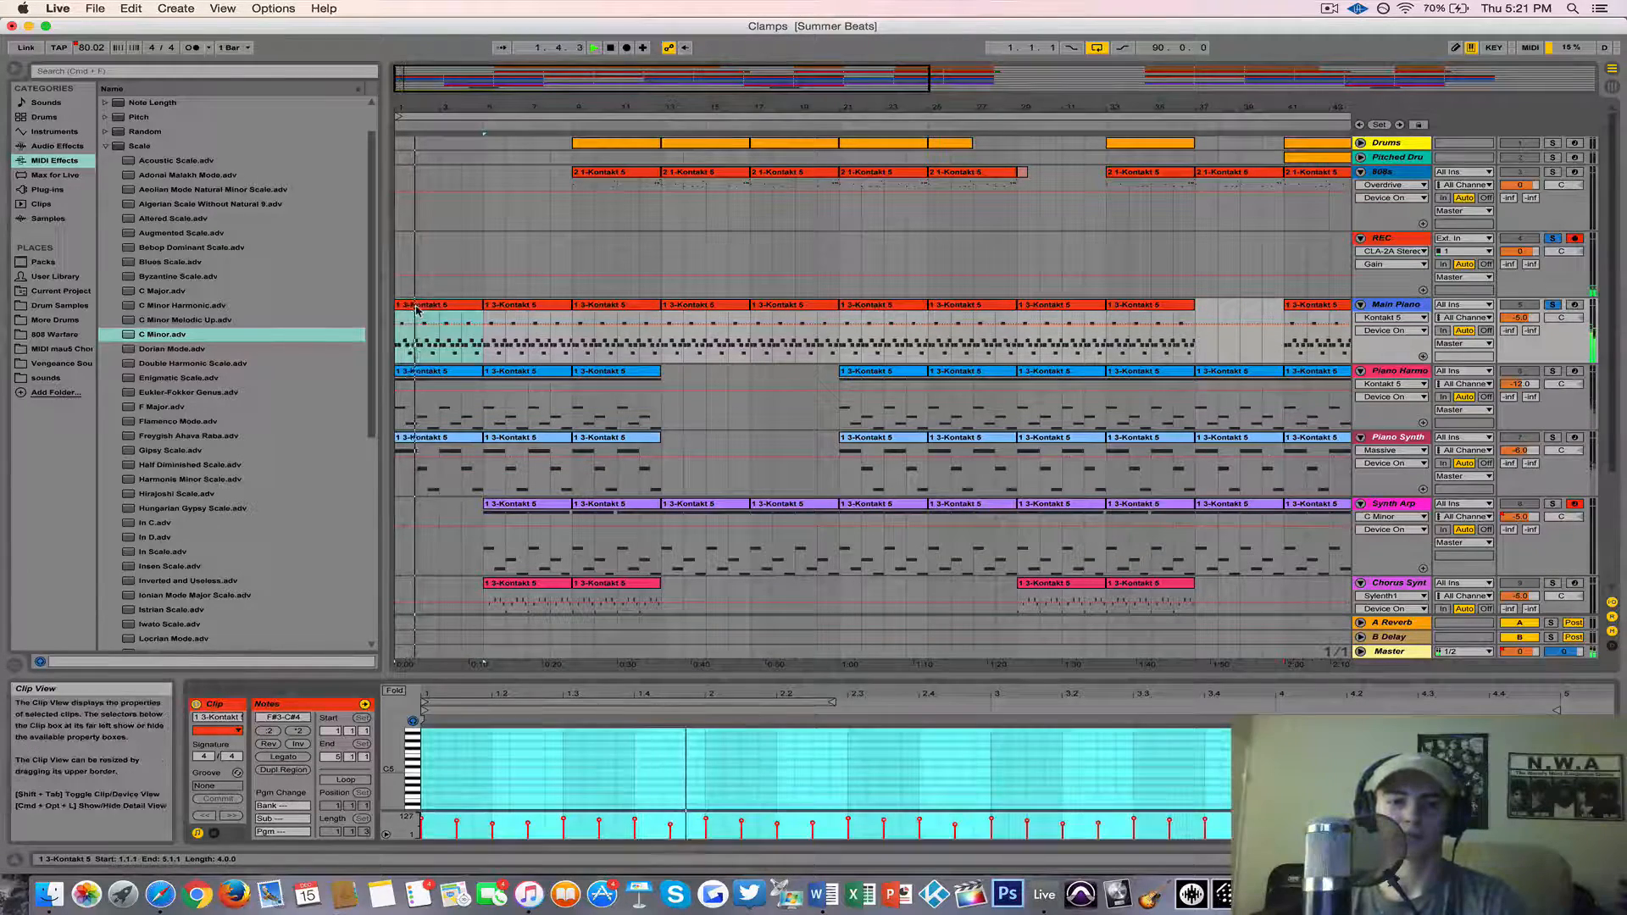
left_click_drag(669, 676, 669, 423)
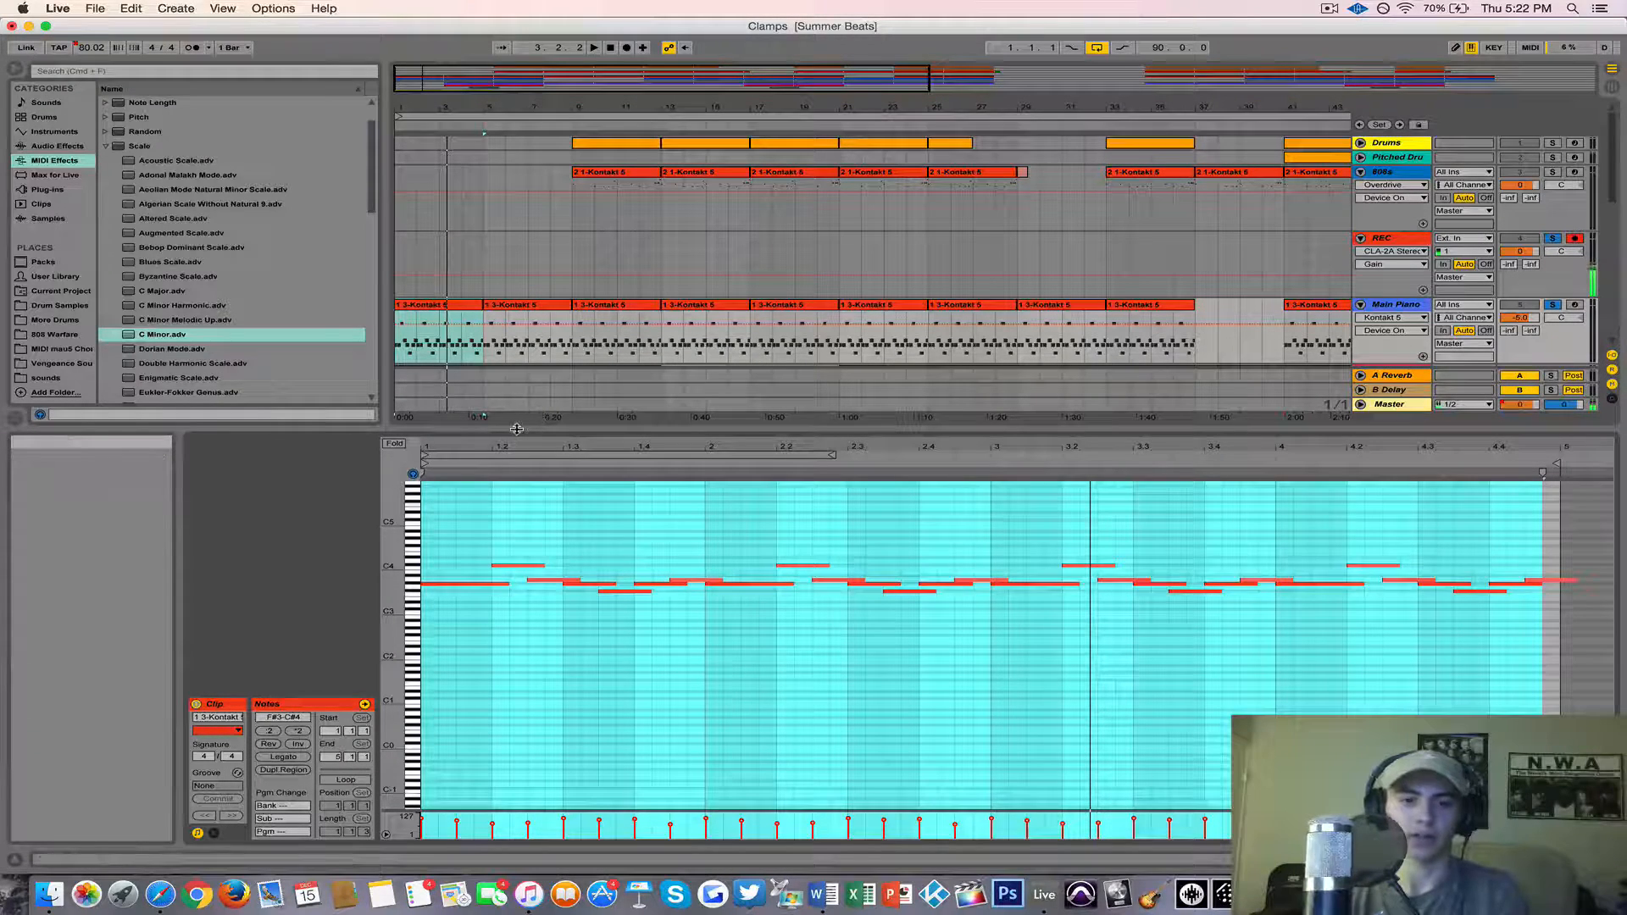
left_click_drag(517, 433, 516, 570)
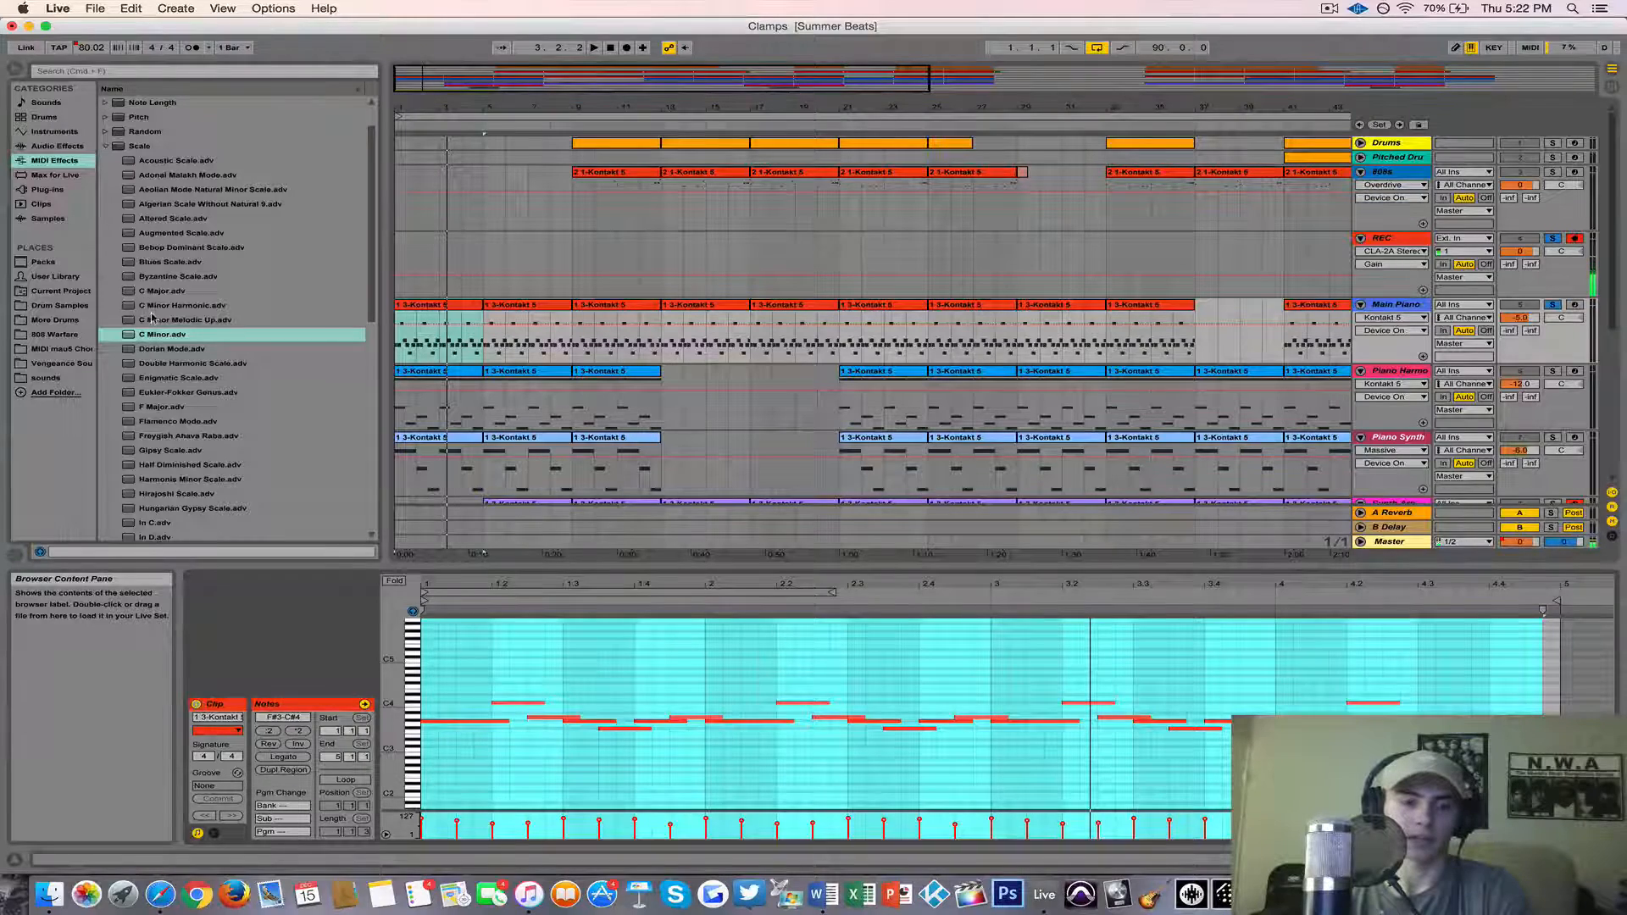
Step: Collapse and re-expand the Scale presets under MIDI Effects and select the C Minor preset
left_click(165, 334)
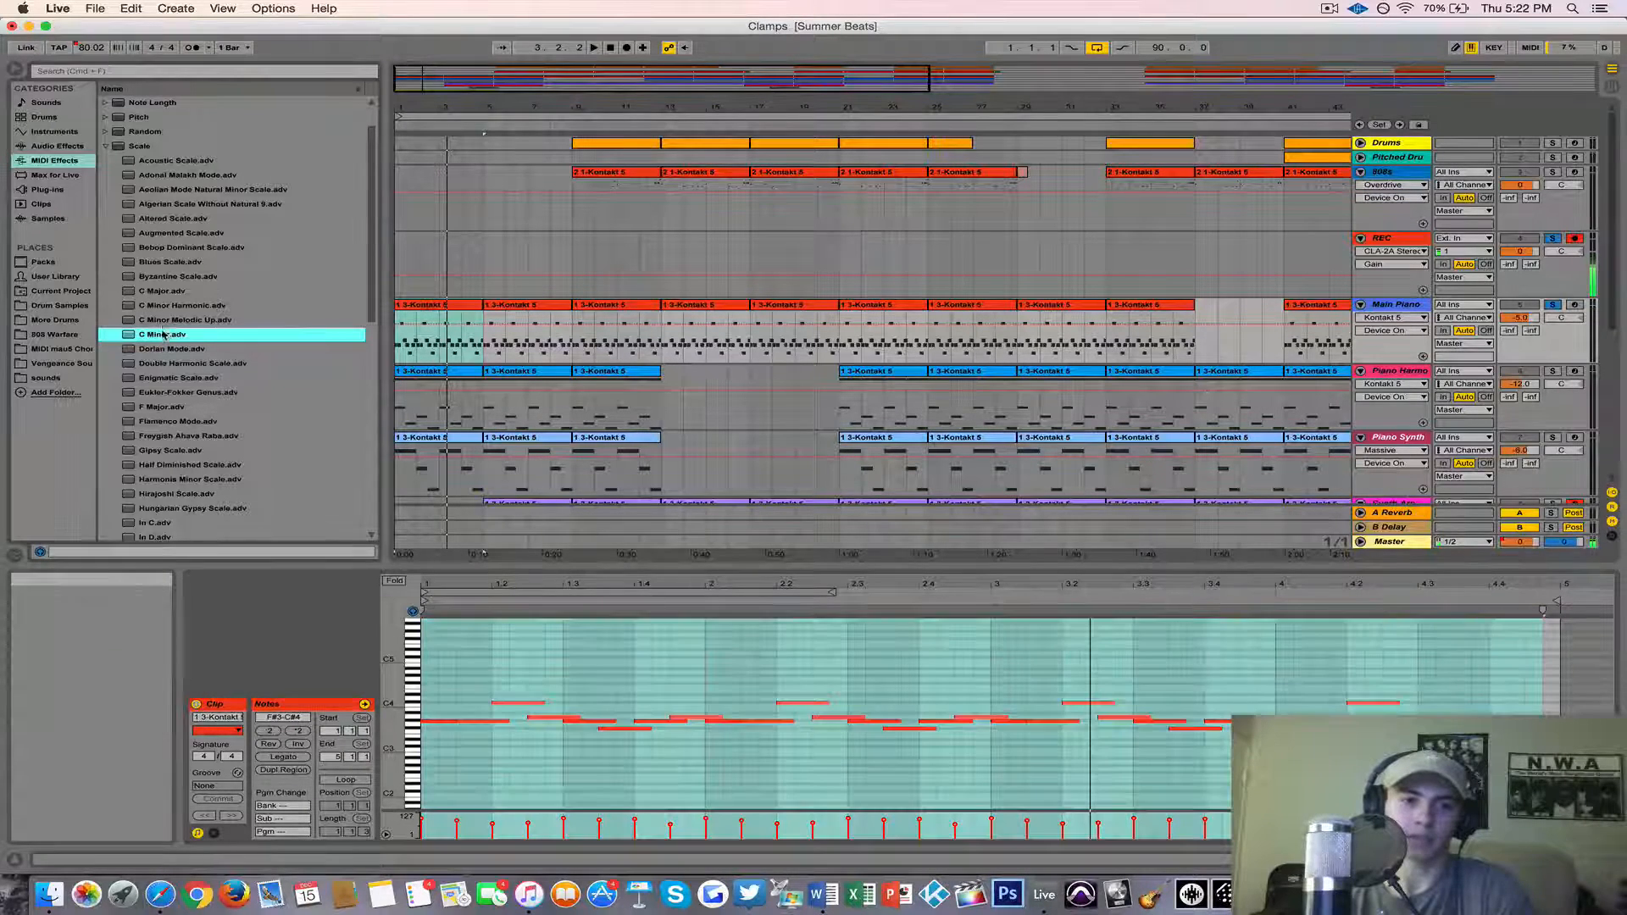
left_click(105, 148)
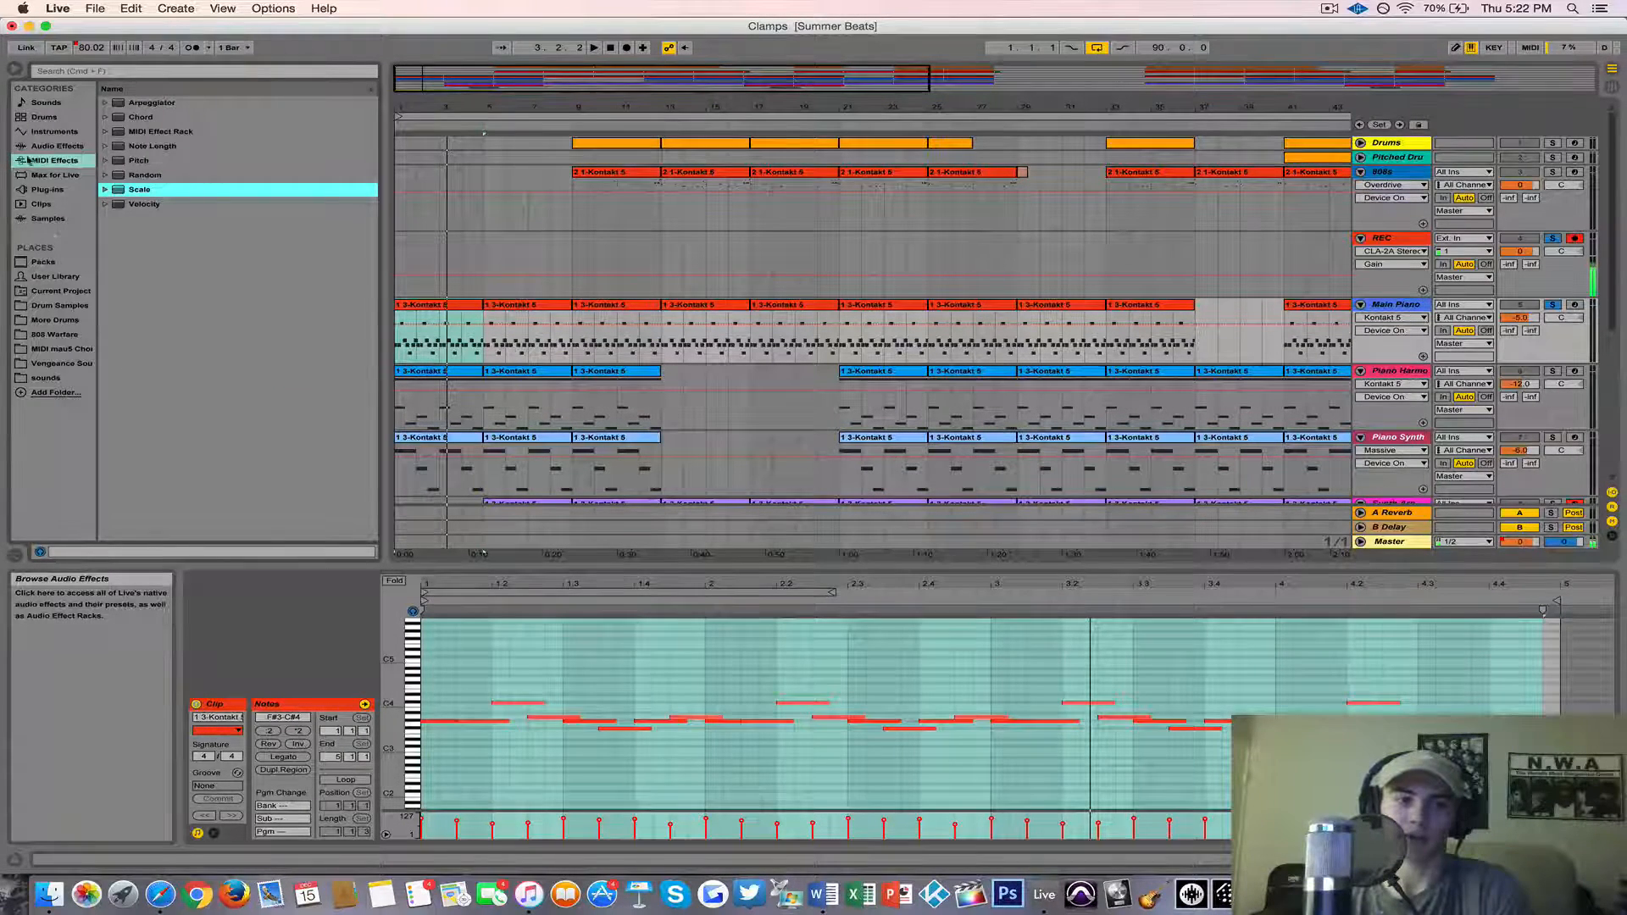
left_click(42, 160)
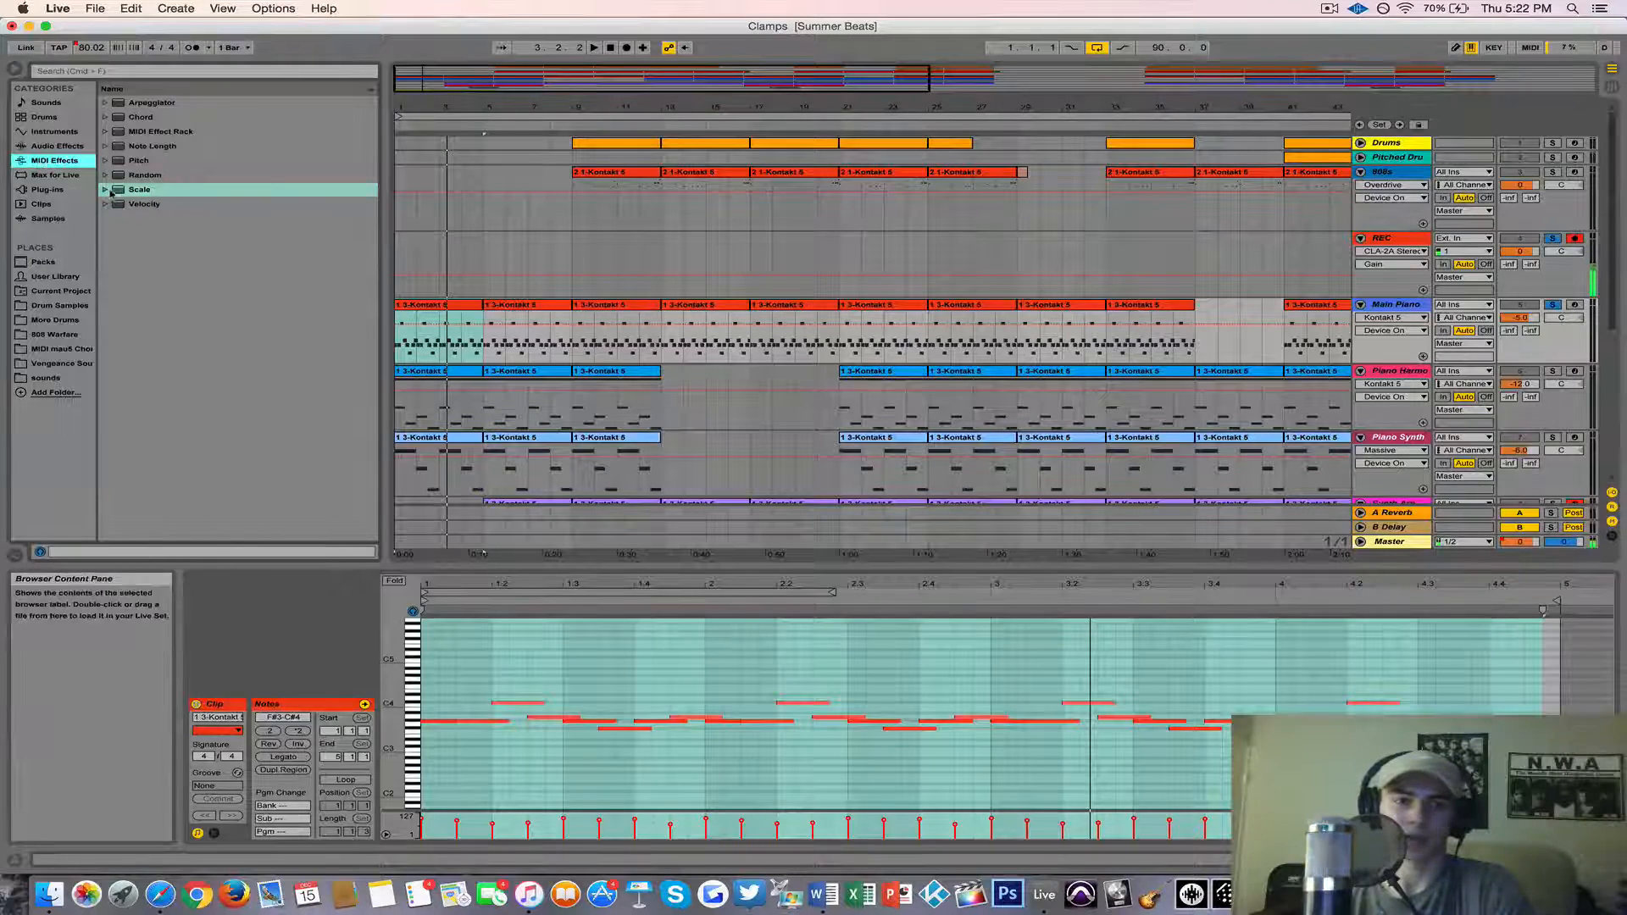
double_click(170, 190)
left_click(164, 379)
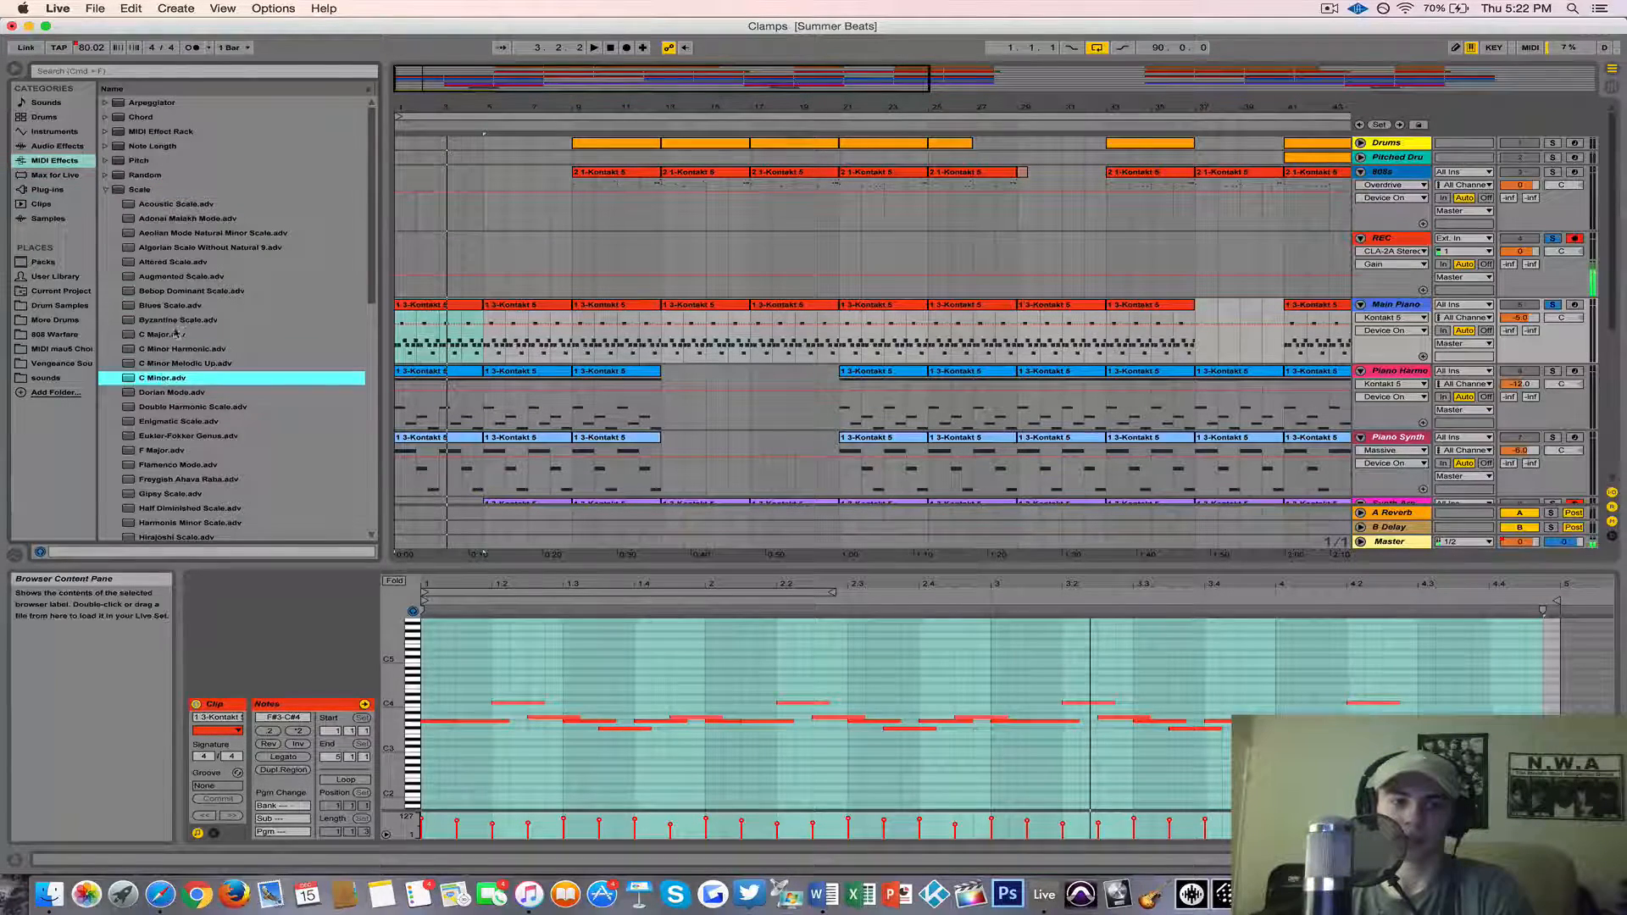
Step: Load the C Minor scale preset onto the Main Piano track ahead of Kontakt 5 and try its Base control
left_click(1370, 306)
double_click(1370, 307)
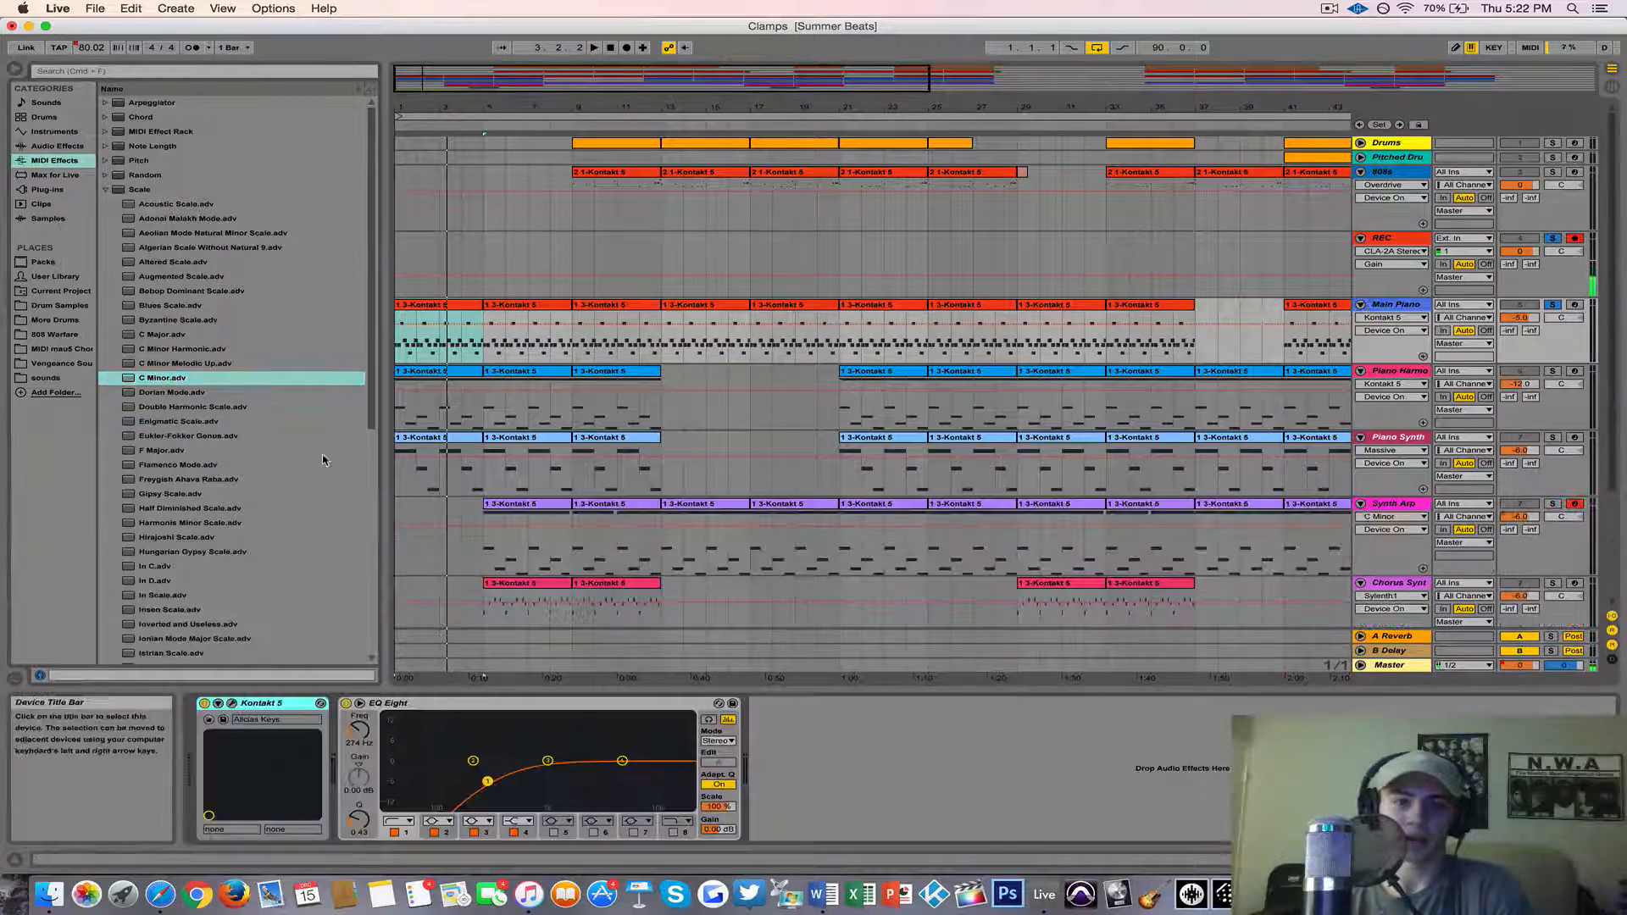
double_click(155, 379)
left_click_drag(364, 734, 365, 717)
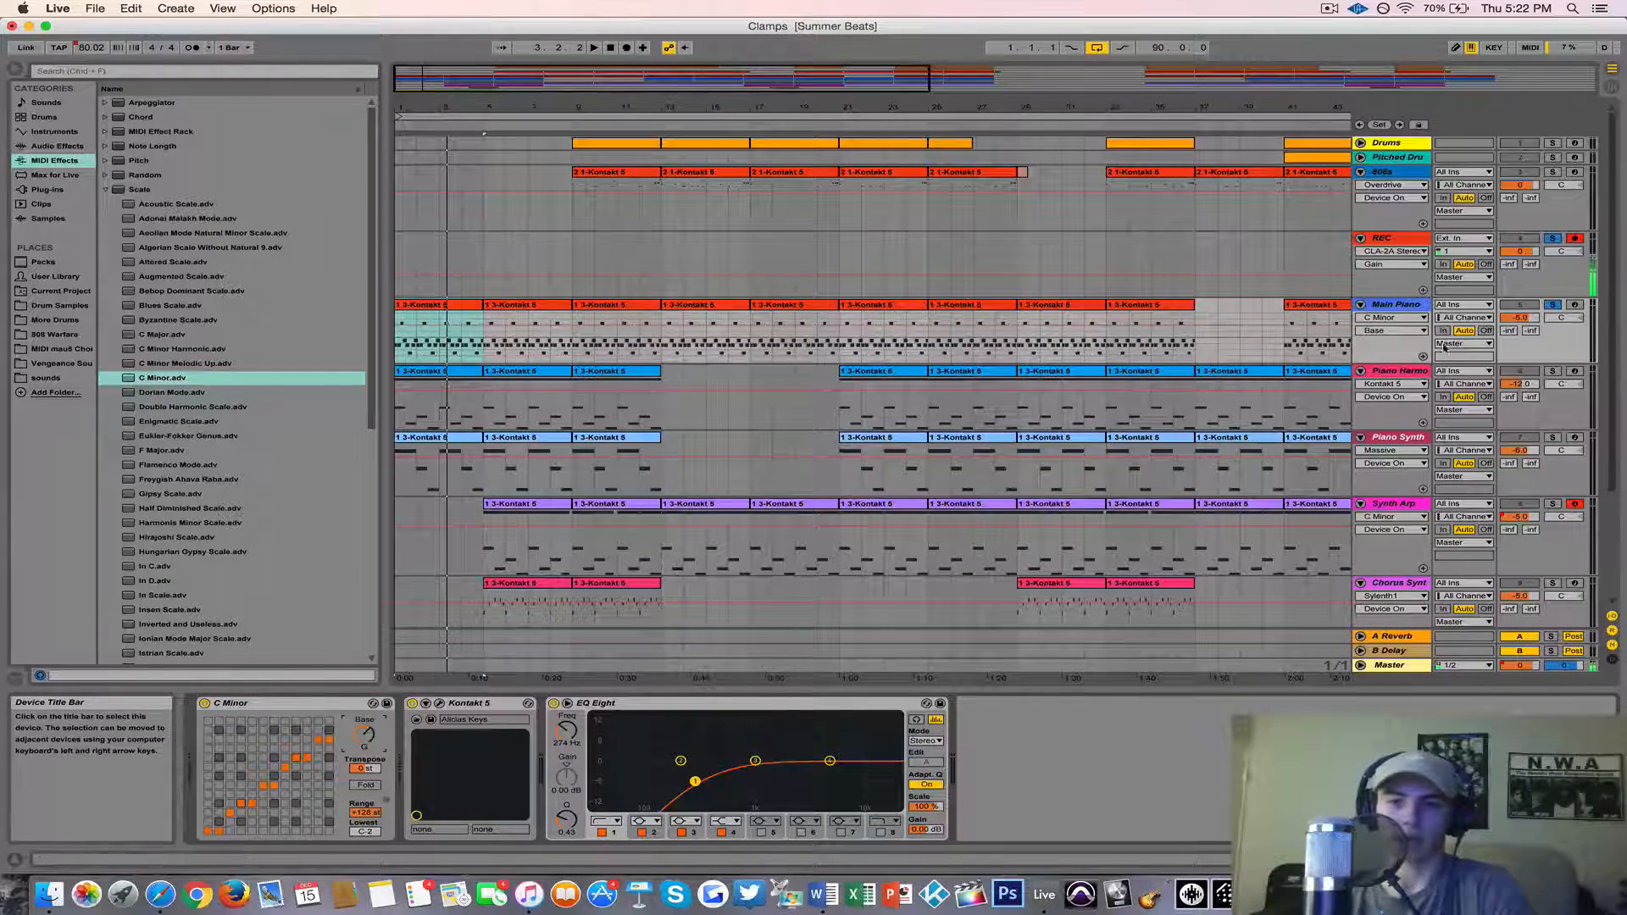
Step: Arm the Main Piano track for recording and delete its C Minor scale device
left_click(1575, 304)
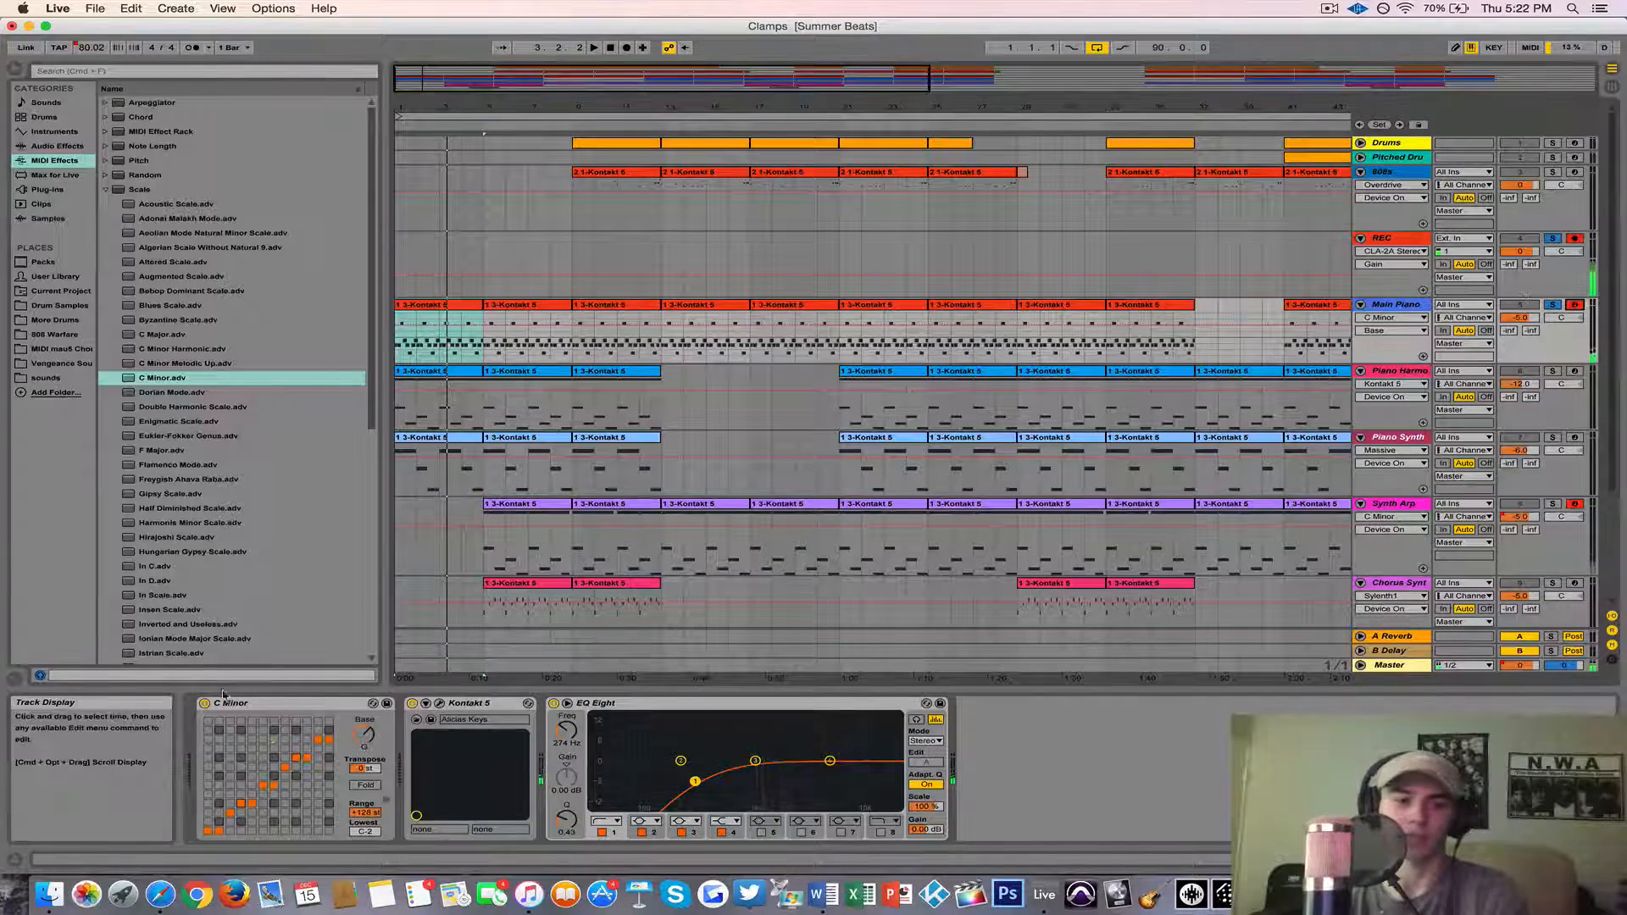
left_click(285, 708)
key("Delete")
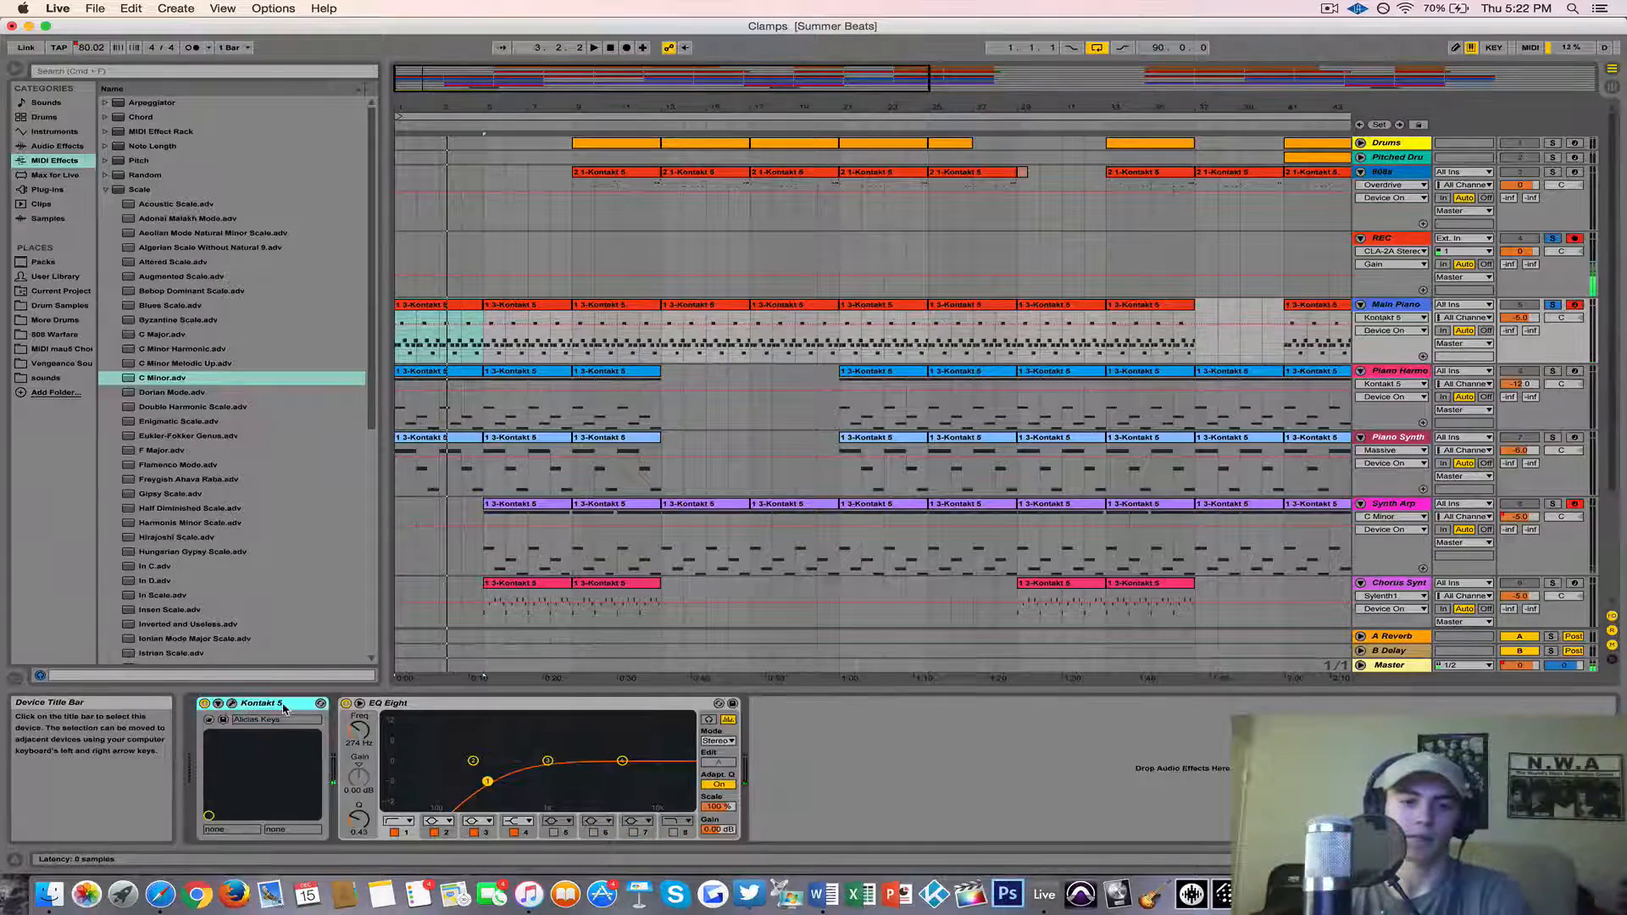
Step: Compare the notes of the first Main Piano and Piano Harmo clips, picking out the harmony's G#1 notes
left_click(424, 312)
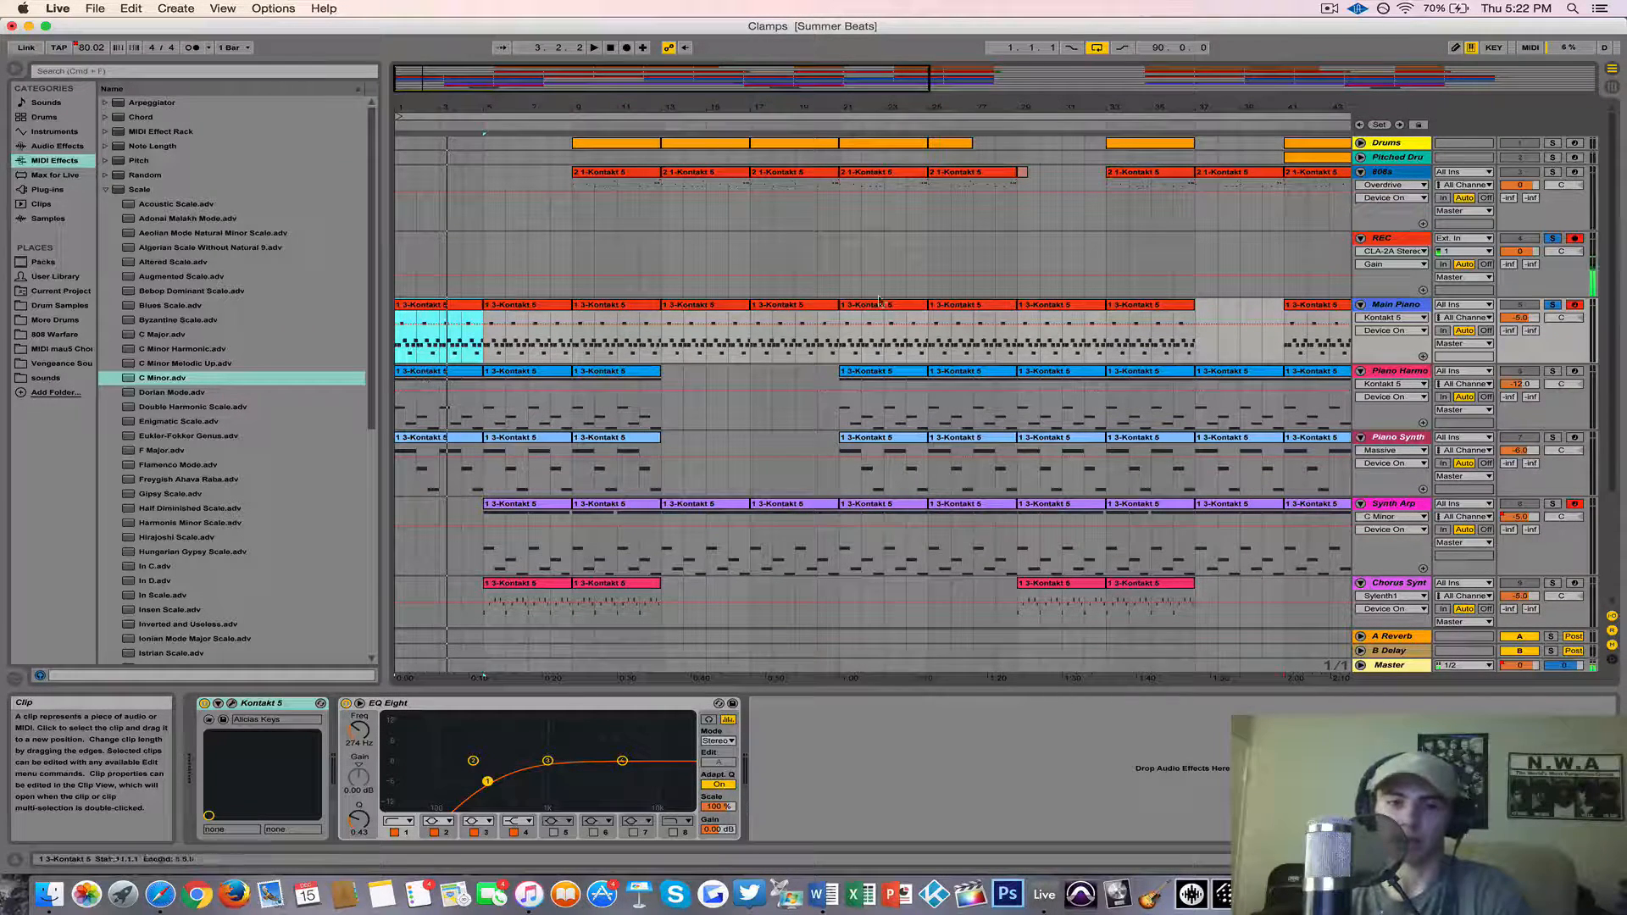
left_click(678, 394)
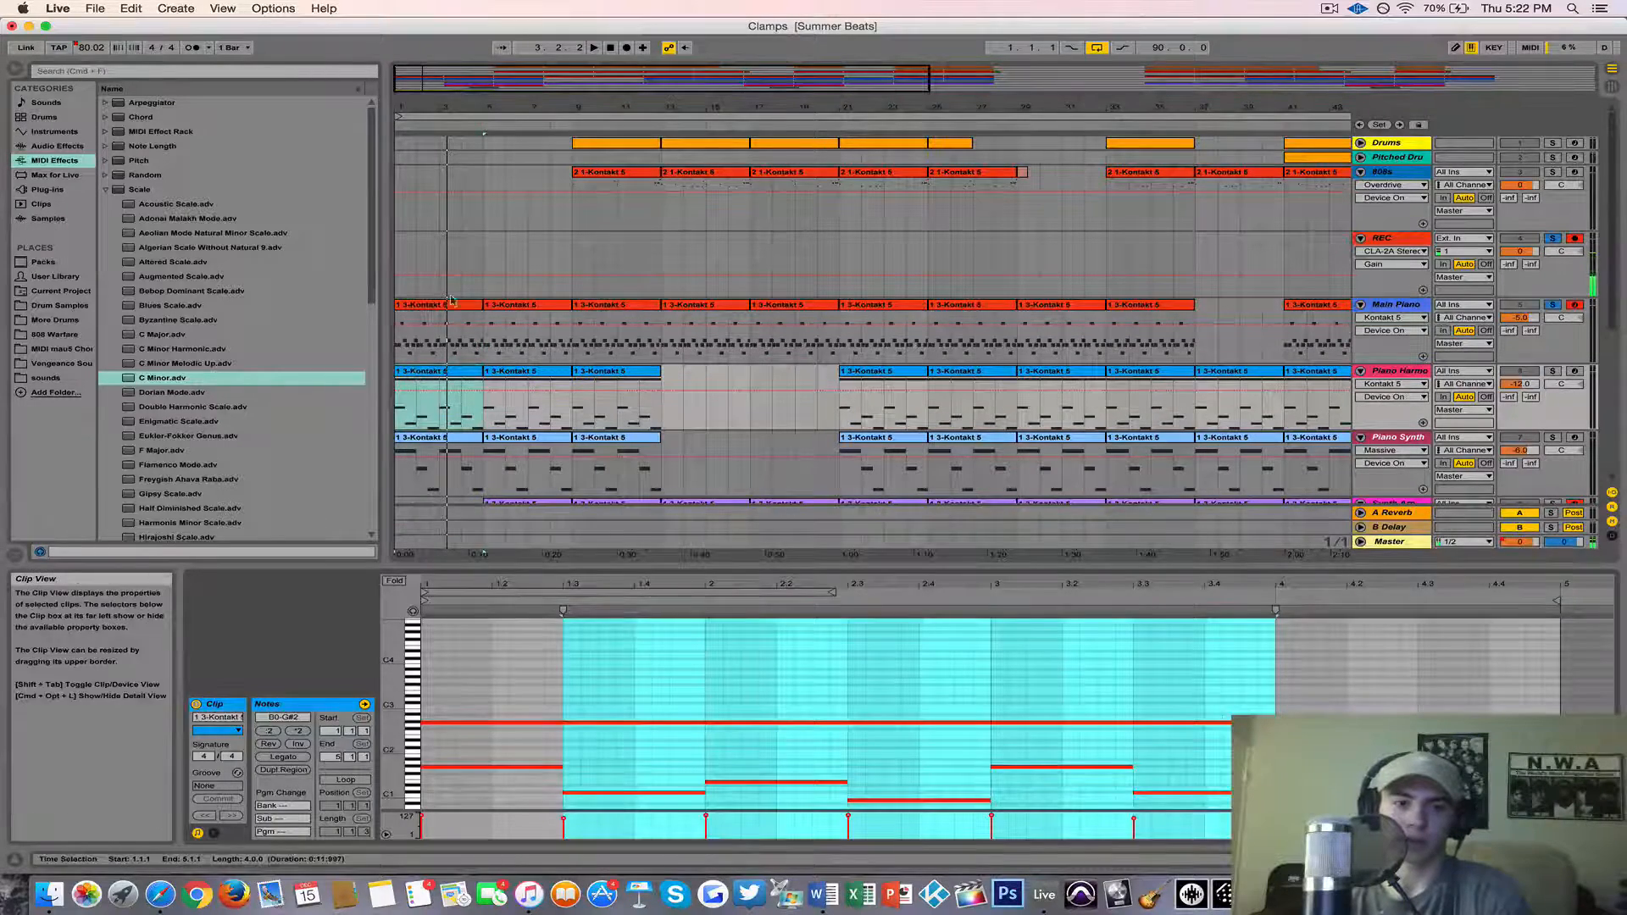
left_click(422, 307)
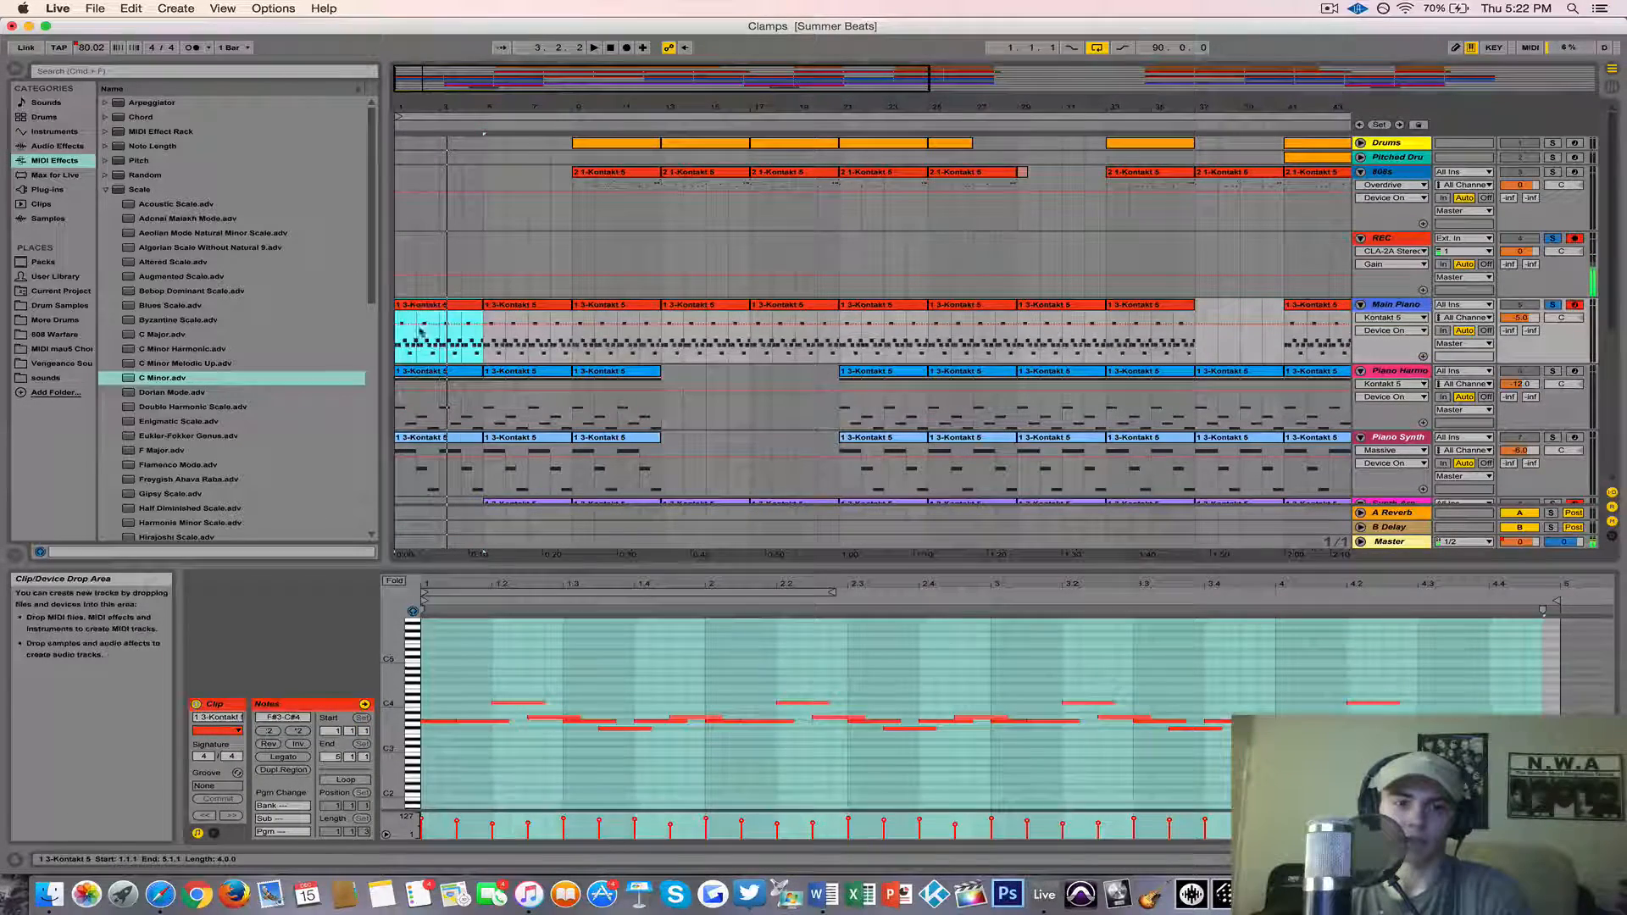
left_click(418, 723)
left_click(428, 398)
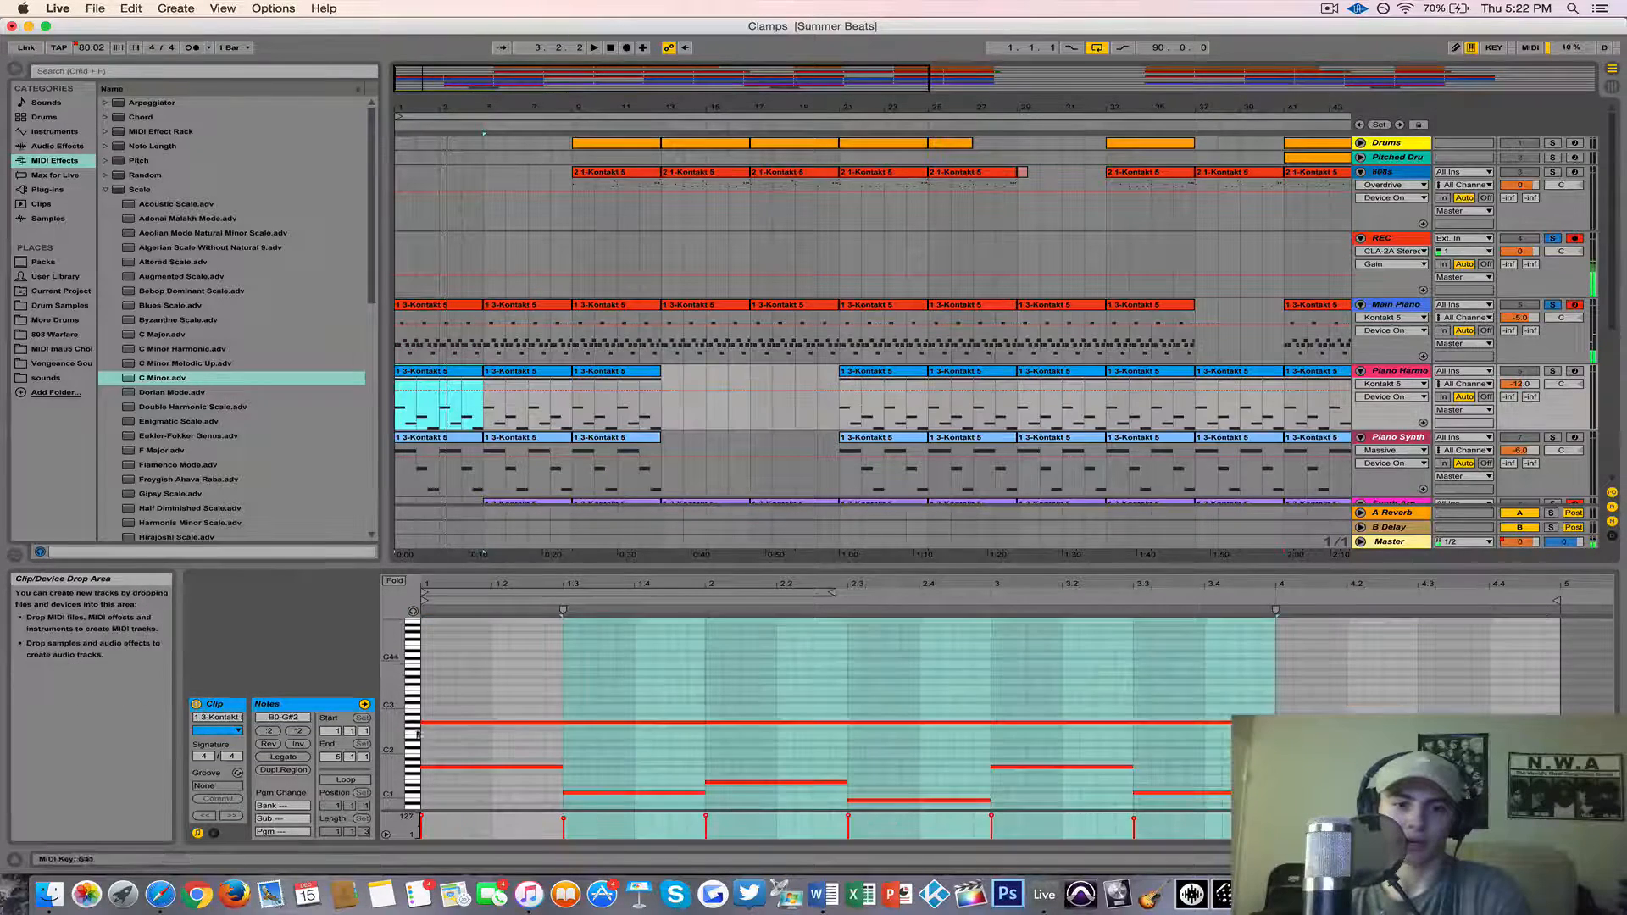
left_click(415, 766)
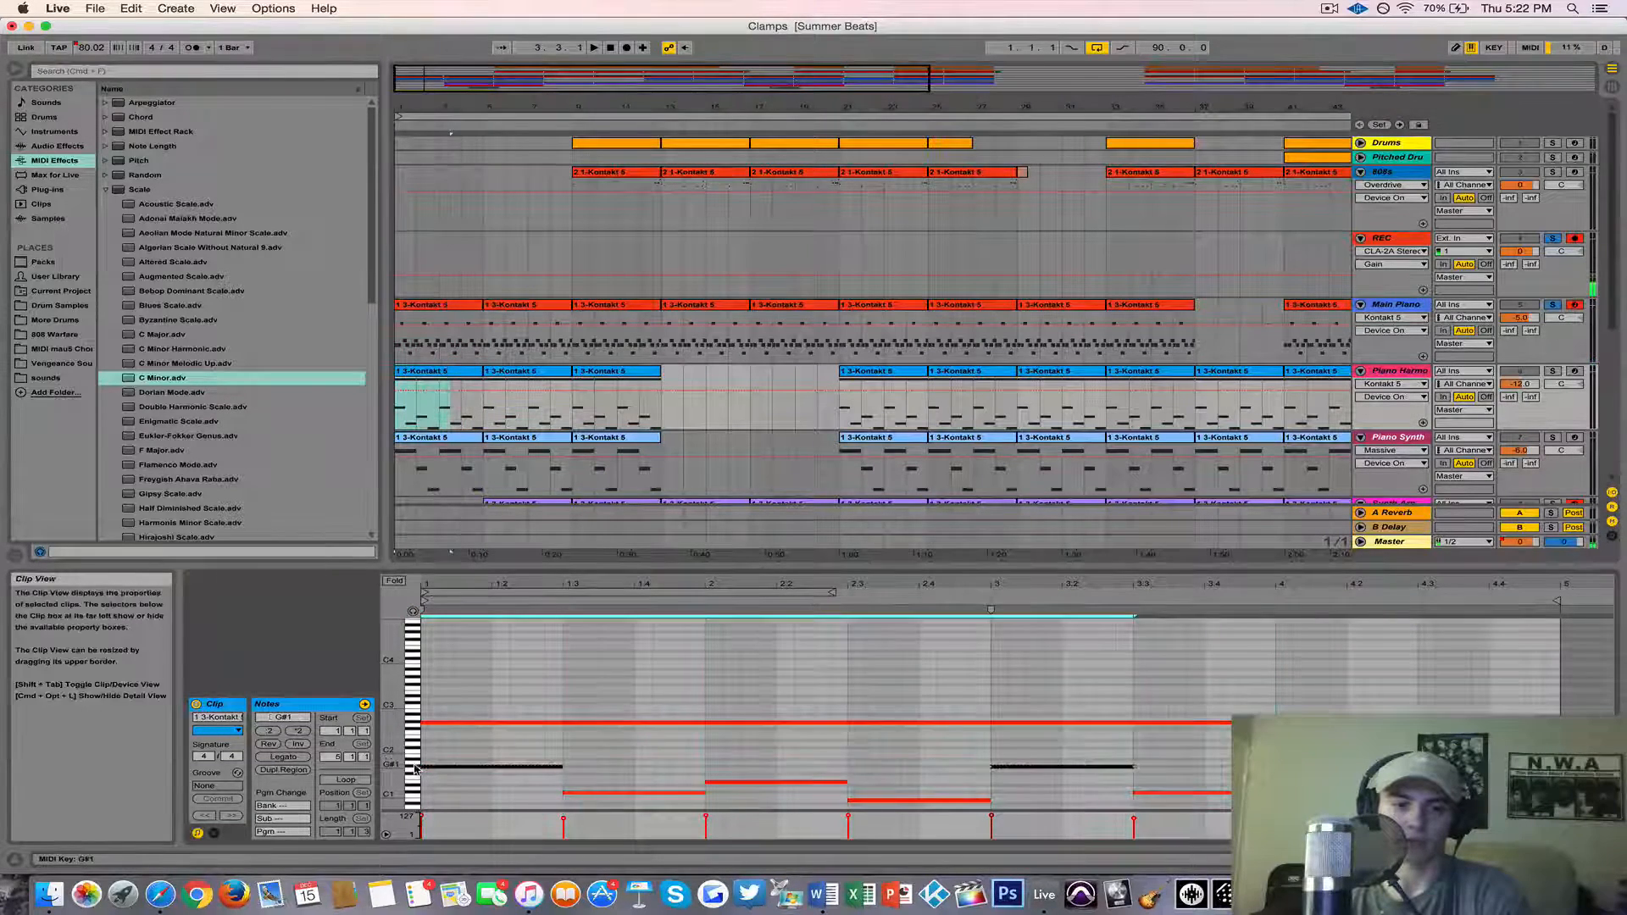
Step: Solo and arm the Piano Harmo track, and select the G#1 notes in its first clip
left_click(1557, 370)
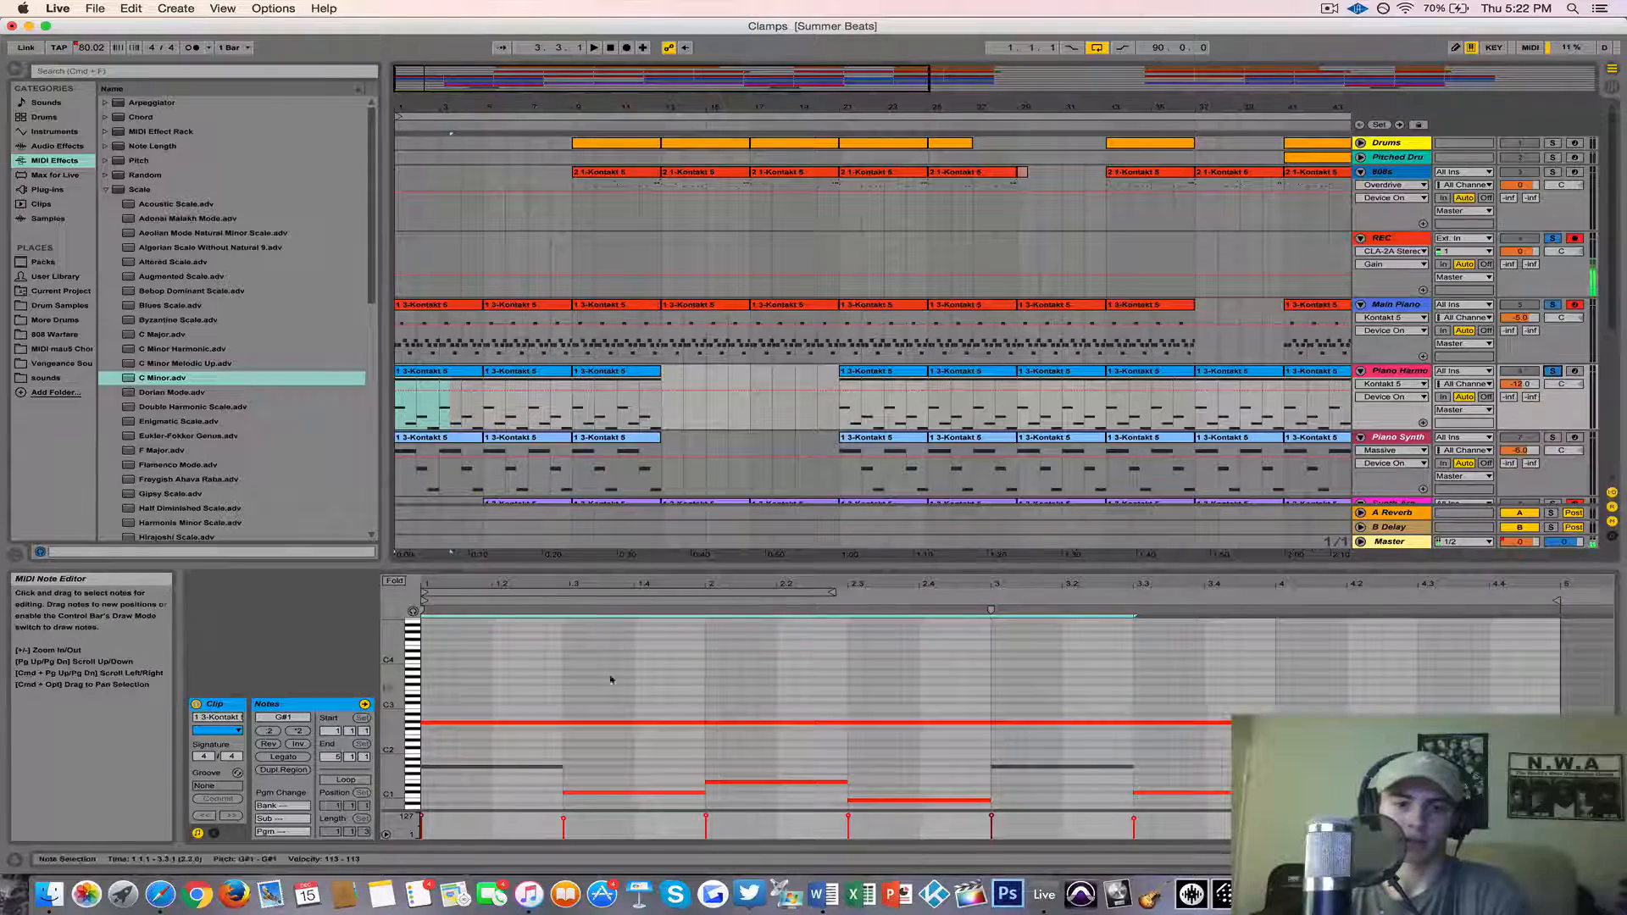
left_click(1578, 372)
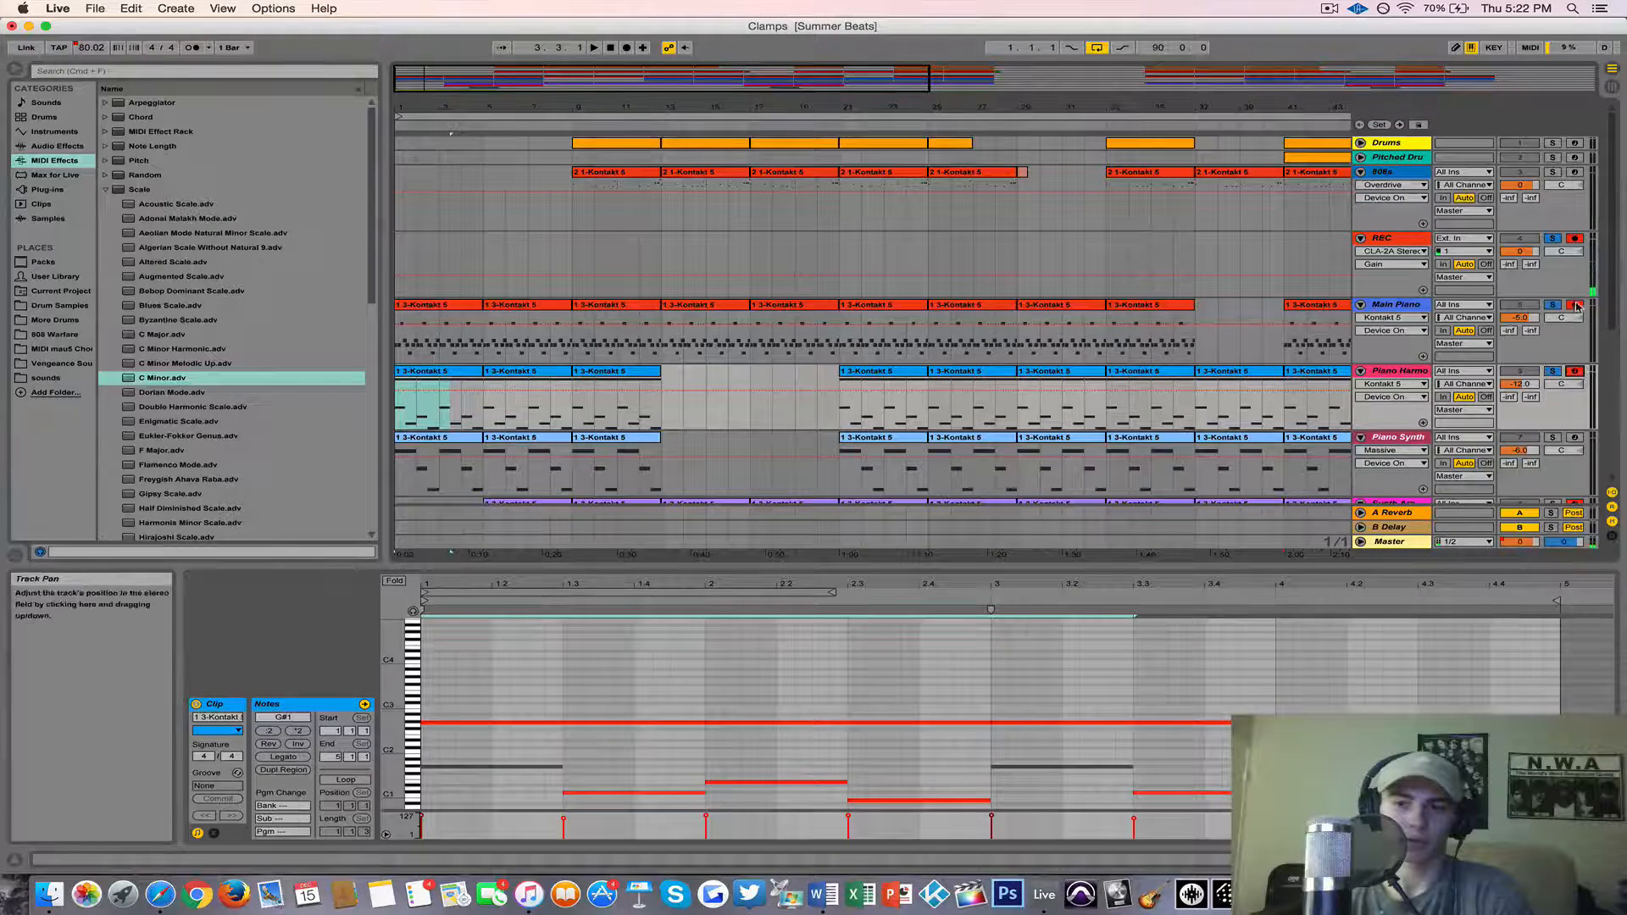
left_click(413, 769)
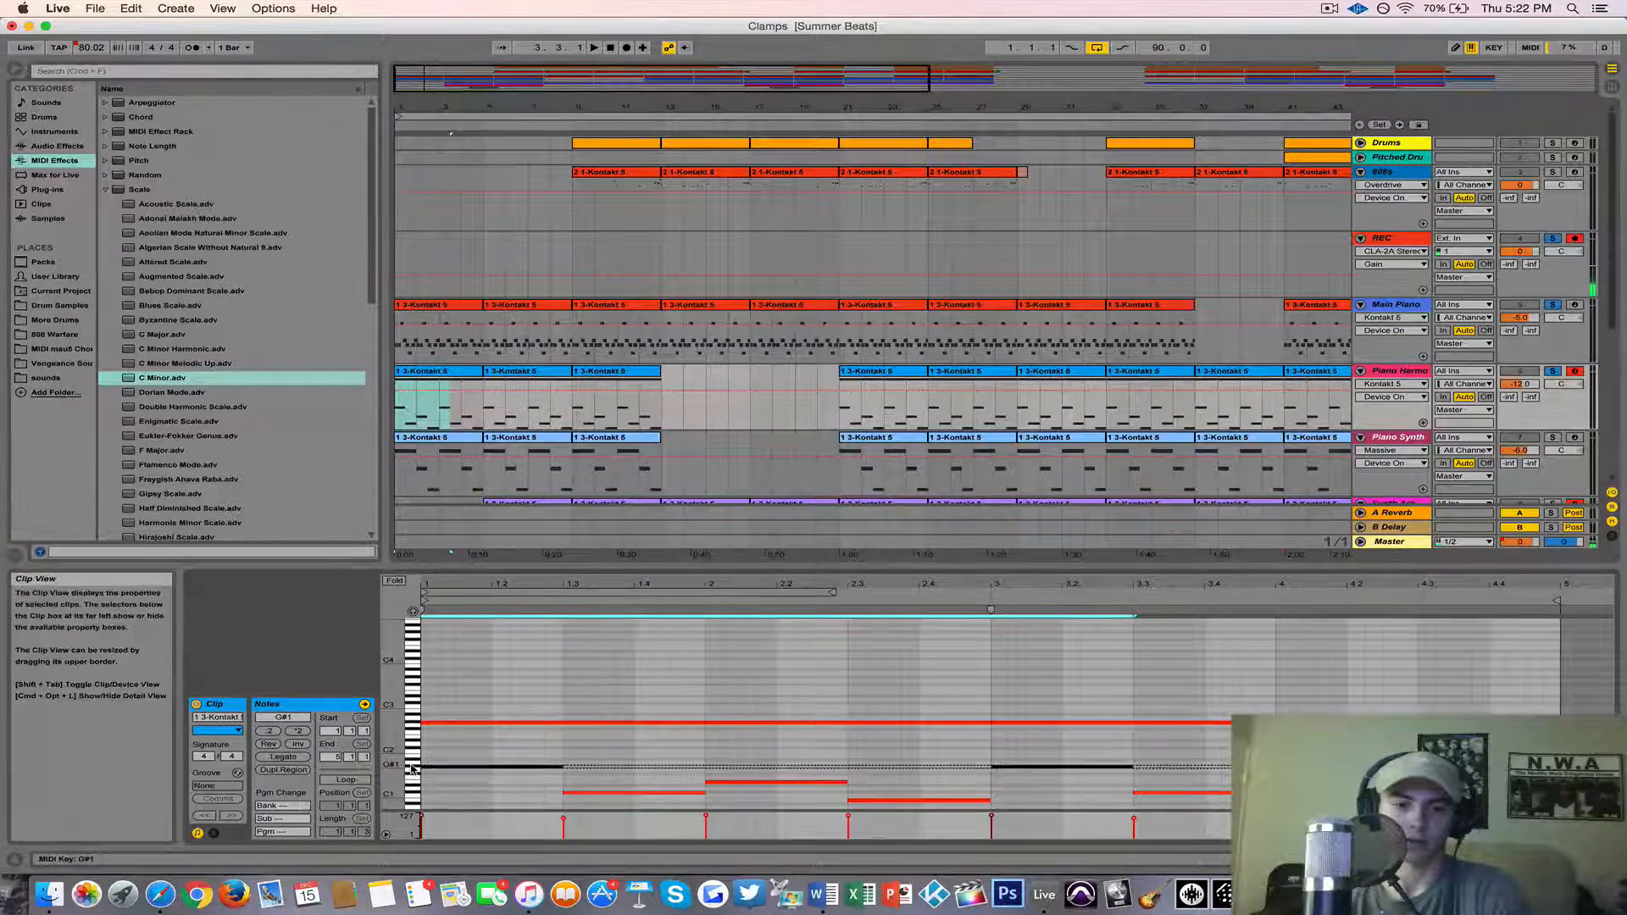
Step: Turn on note preview for the first Piano Harmo clip and audition its bass notes, including G#1 and C#1, against playback
left_click(413, 611)
left_click(415, 769)
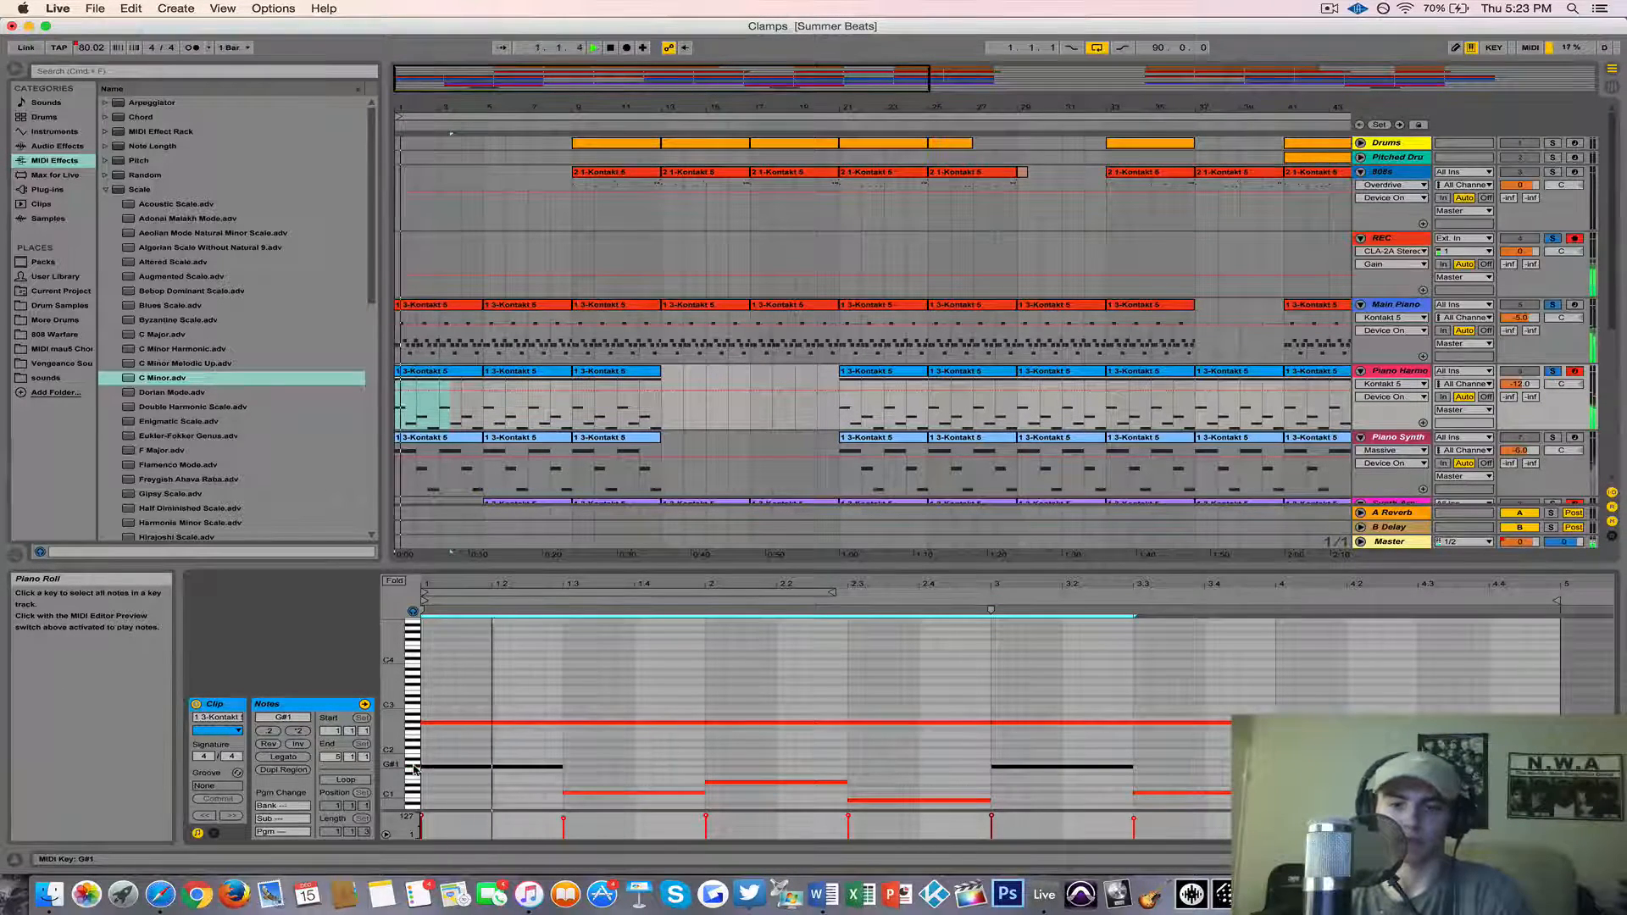
key("space")
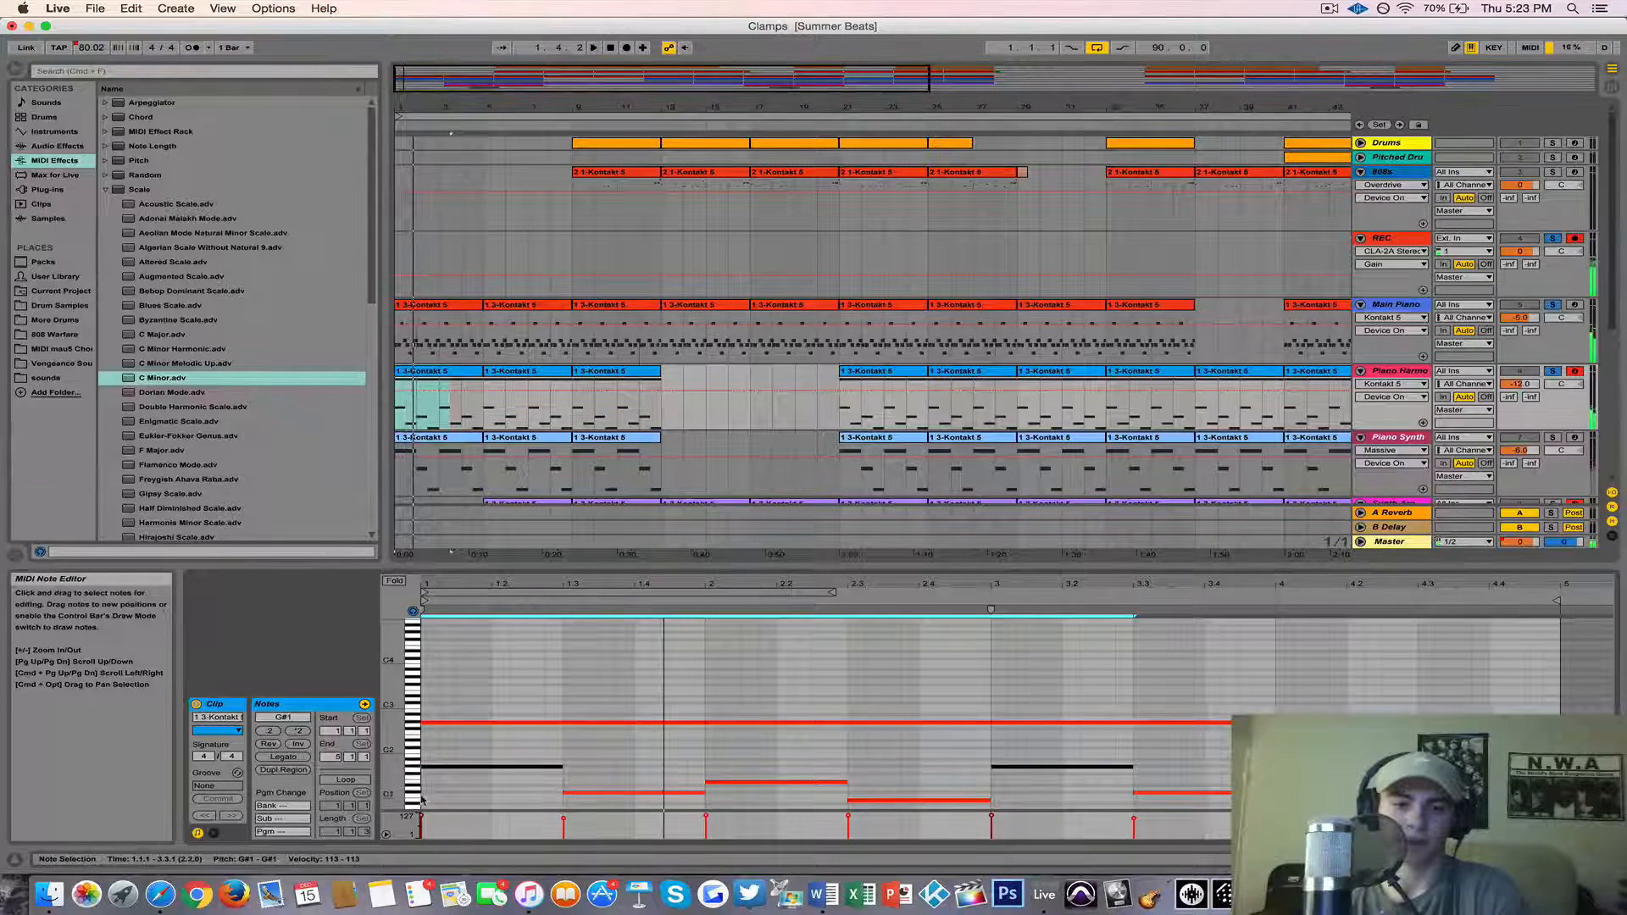
left_click(414, 800)
left_click(415, 795)
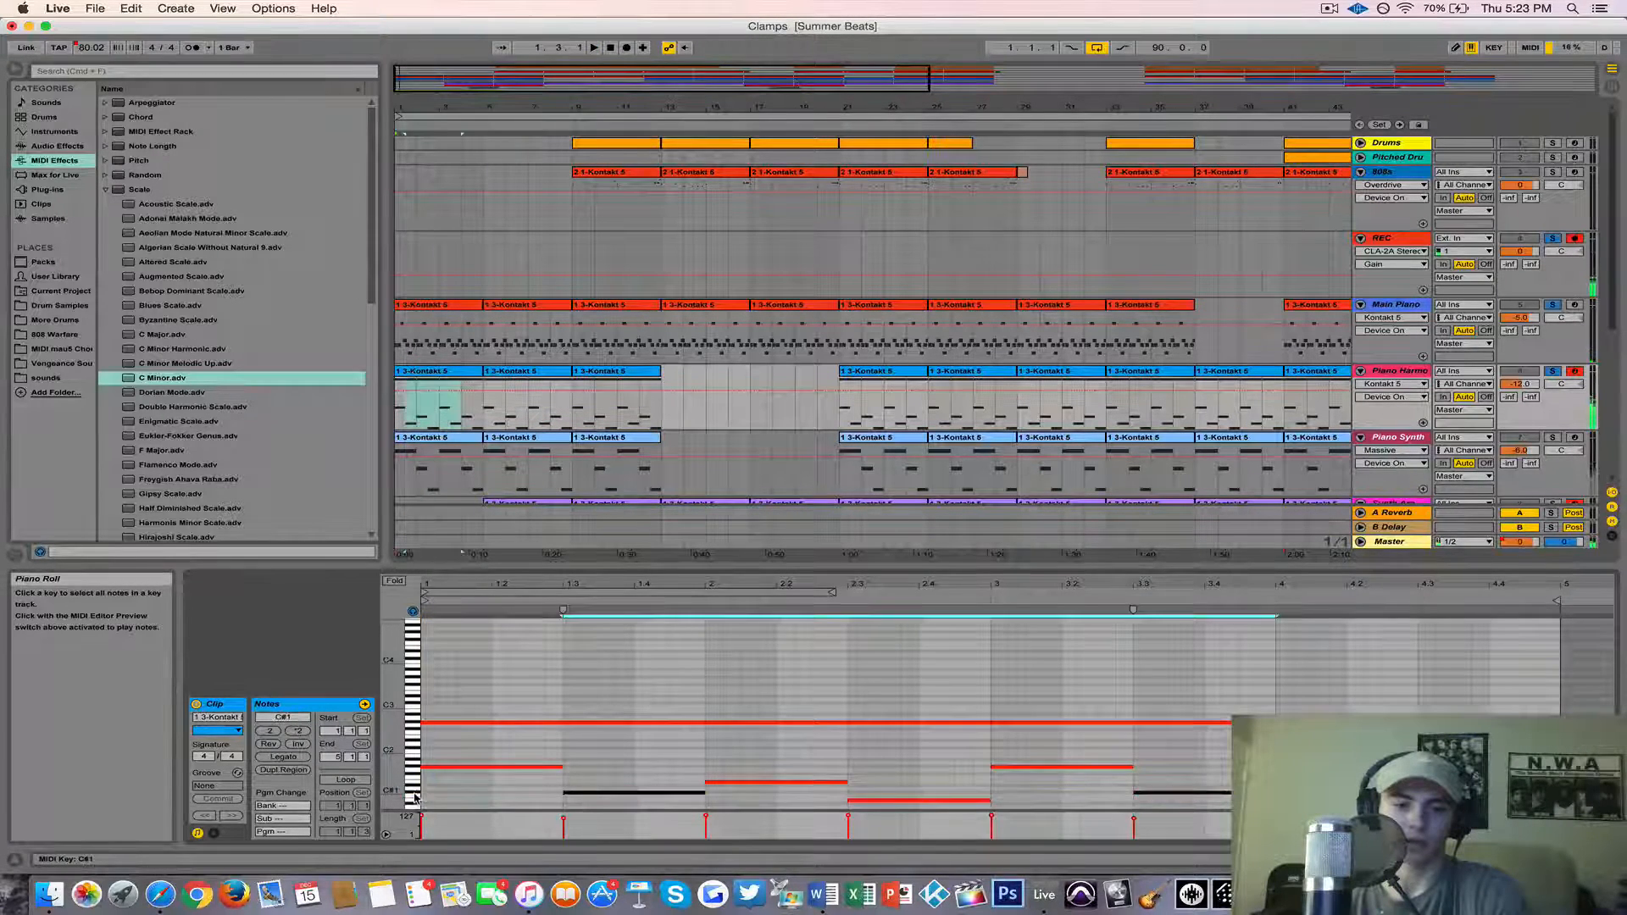
left_click(414, 767)
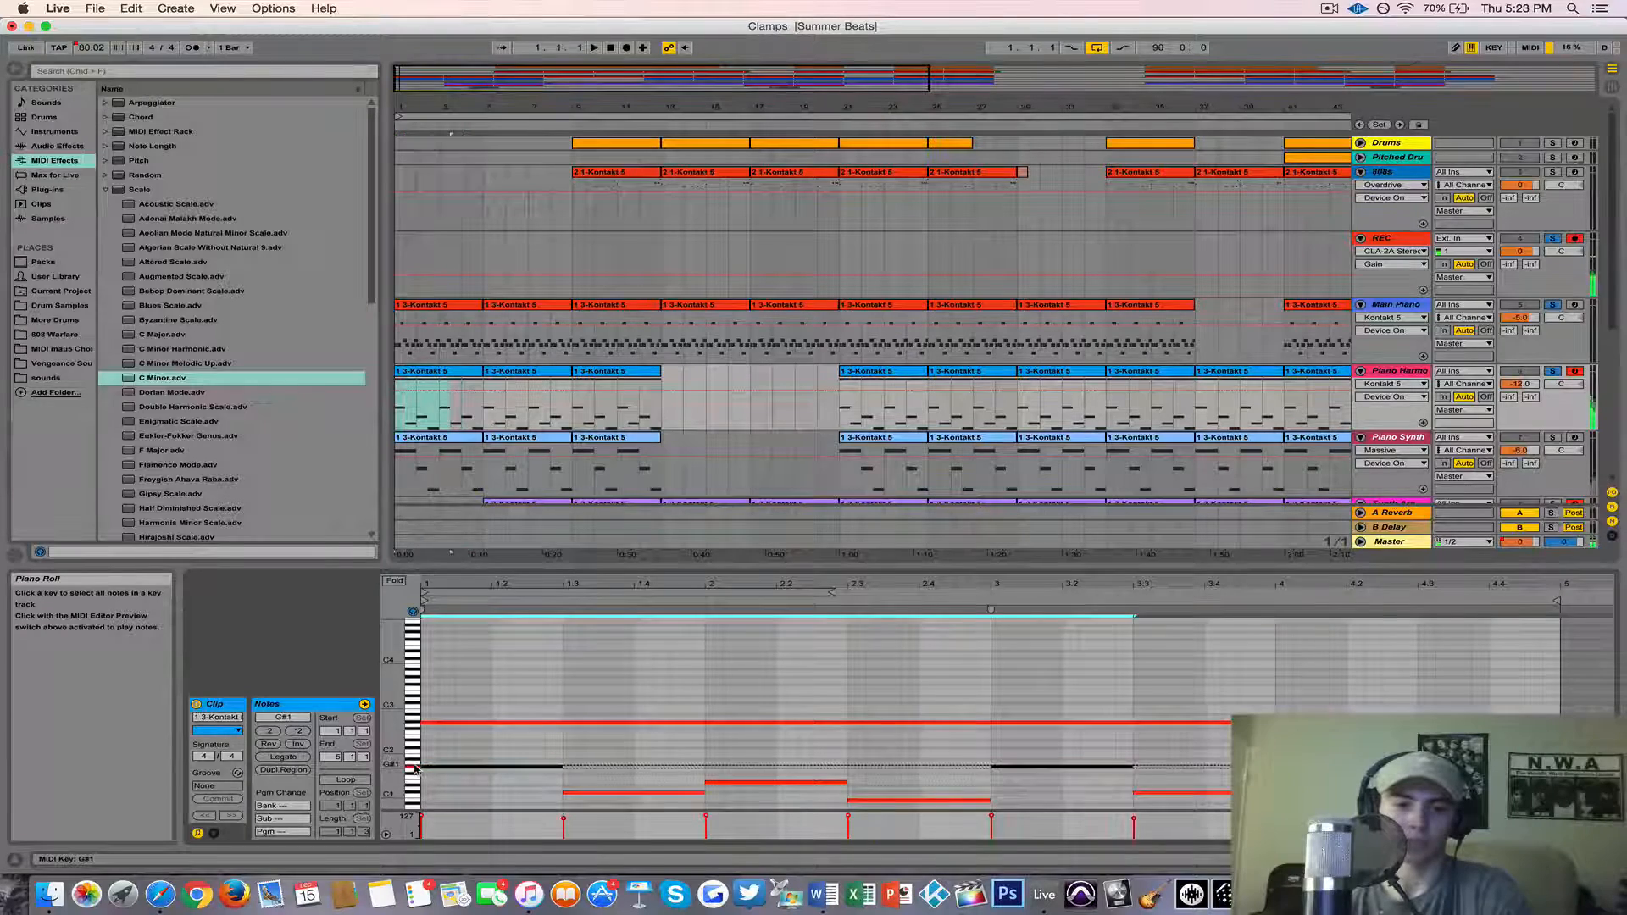
key("space")
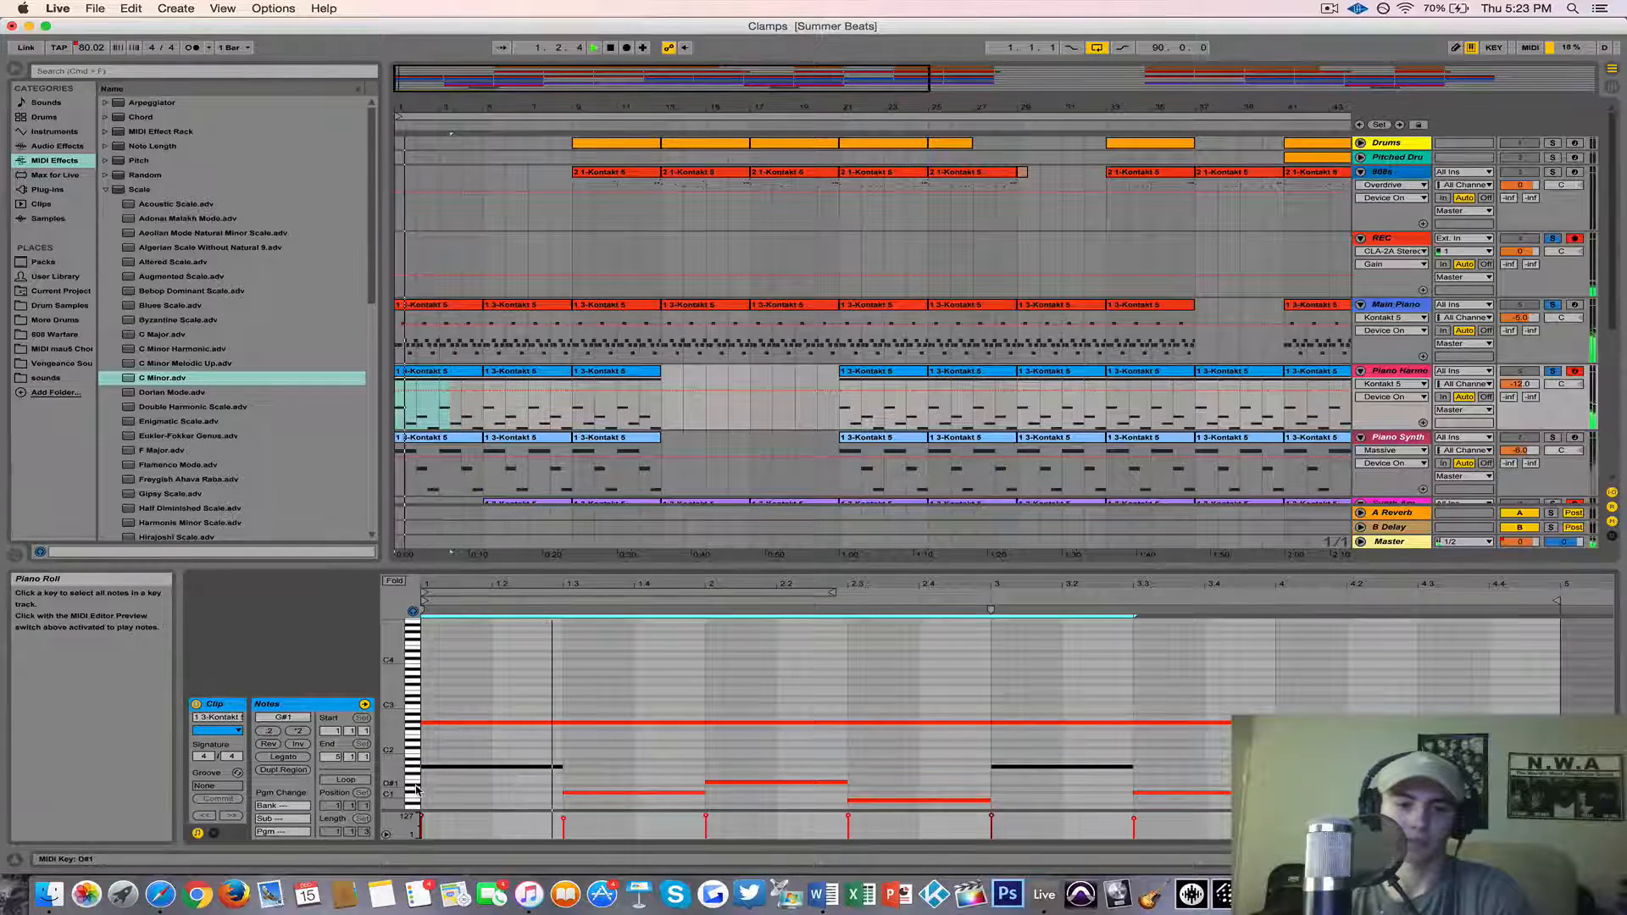
Step: Audition the C#1 and E1 bass notes of the first Piano Harmo clip against playback, ending with playback stopped
left_click(415, 785)
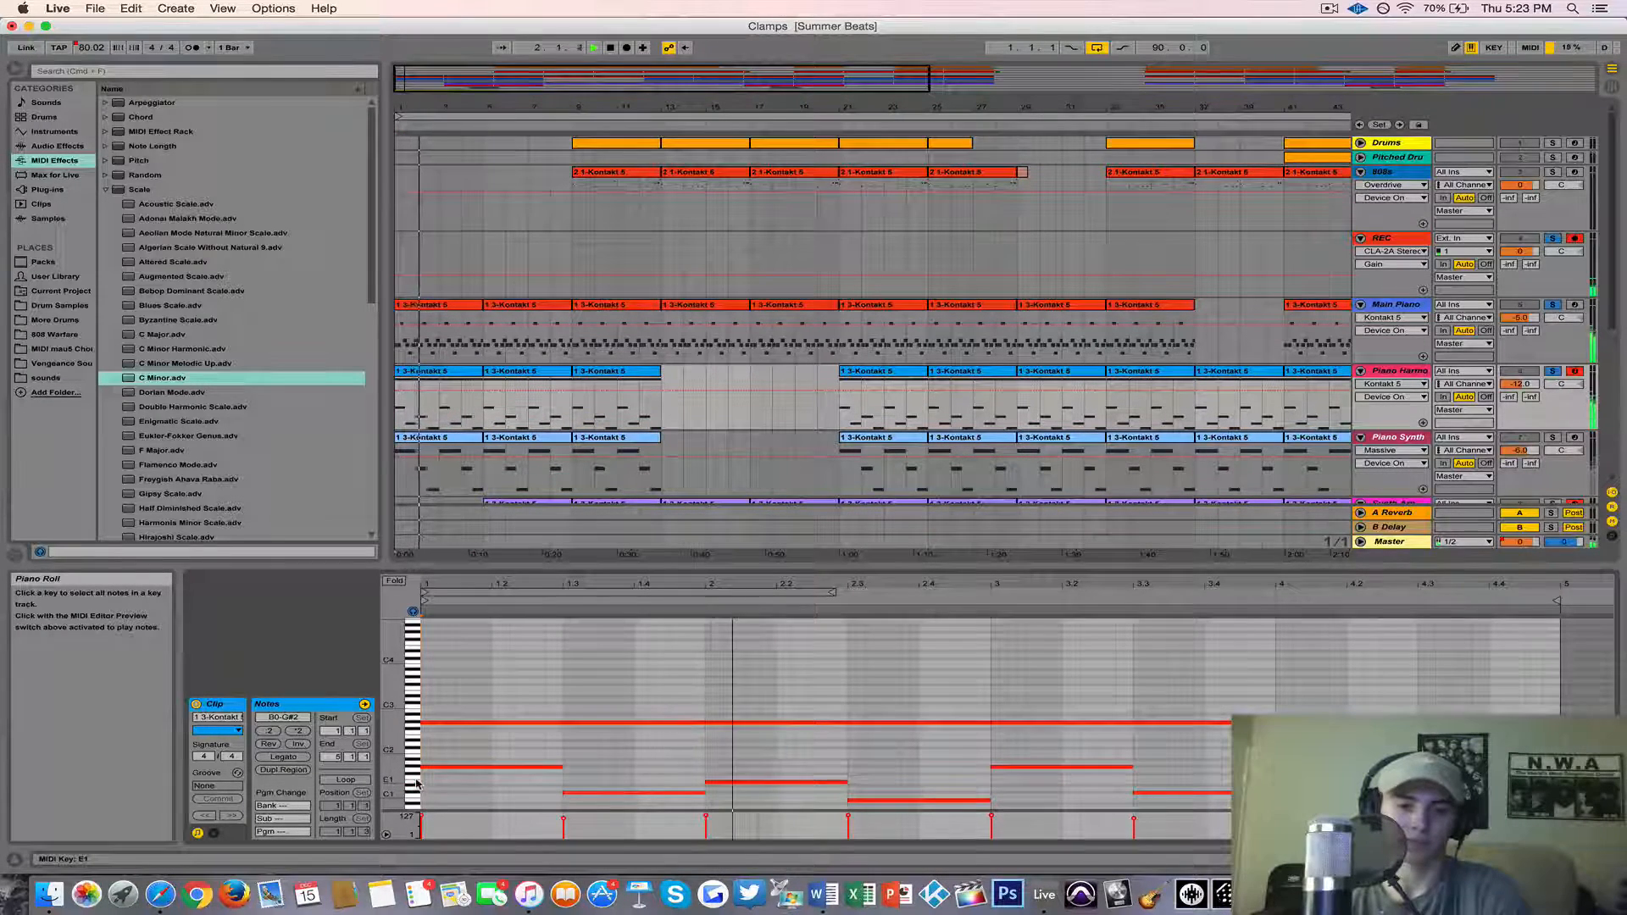
left_click(415, 784)
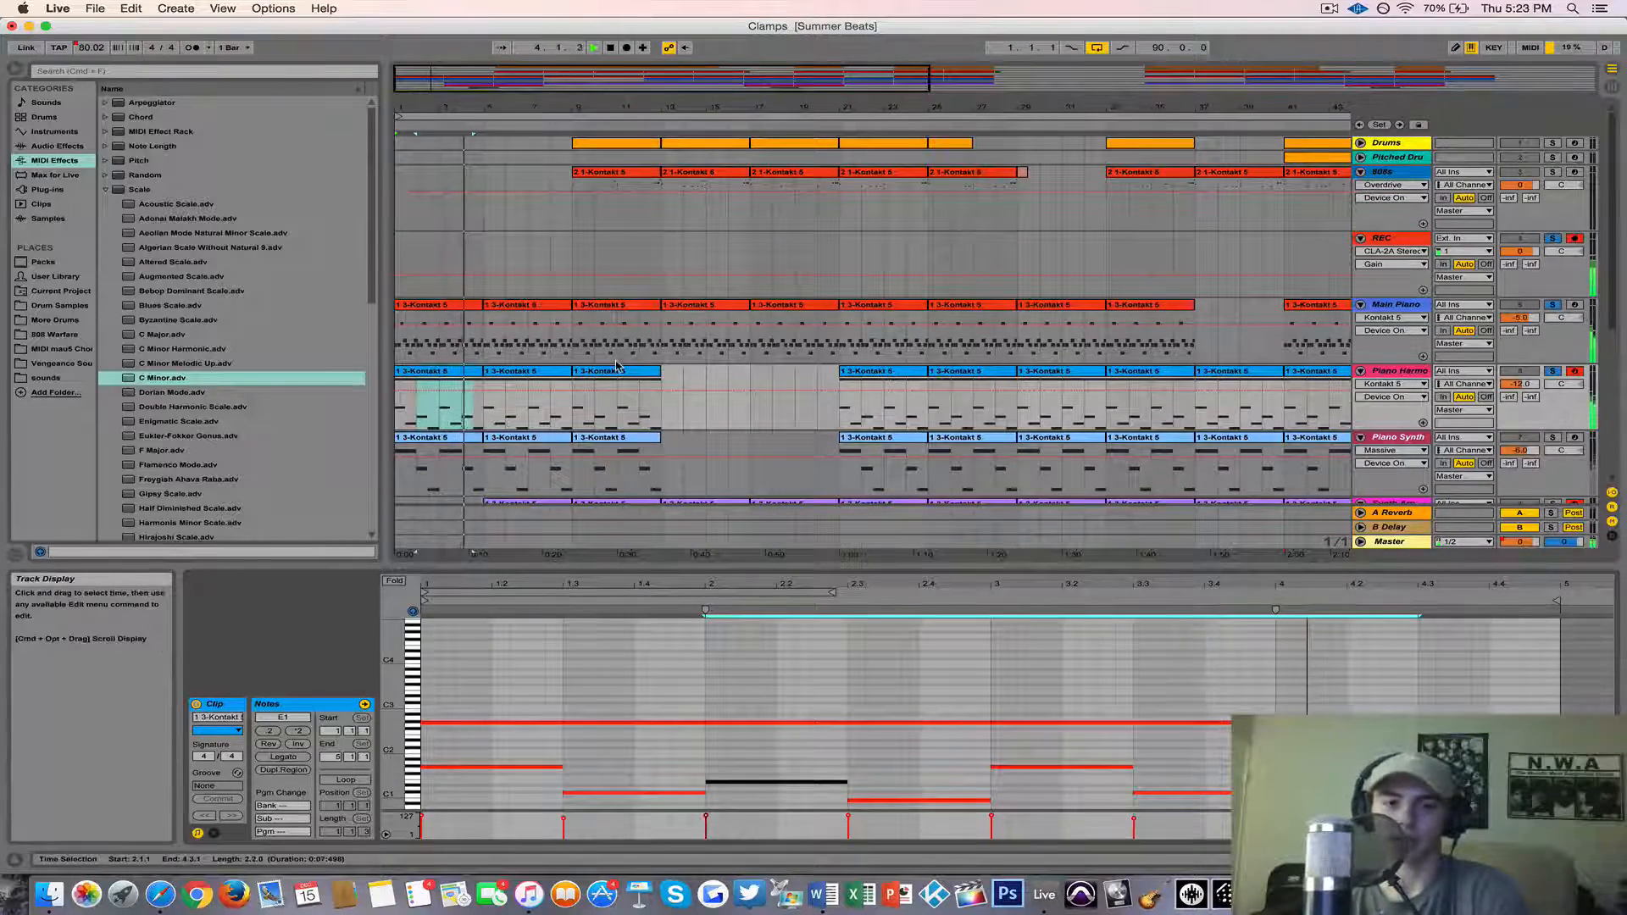
scroll(617, 365, "down", 3)
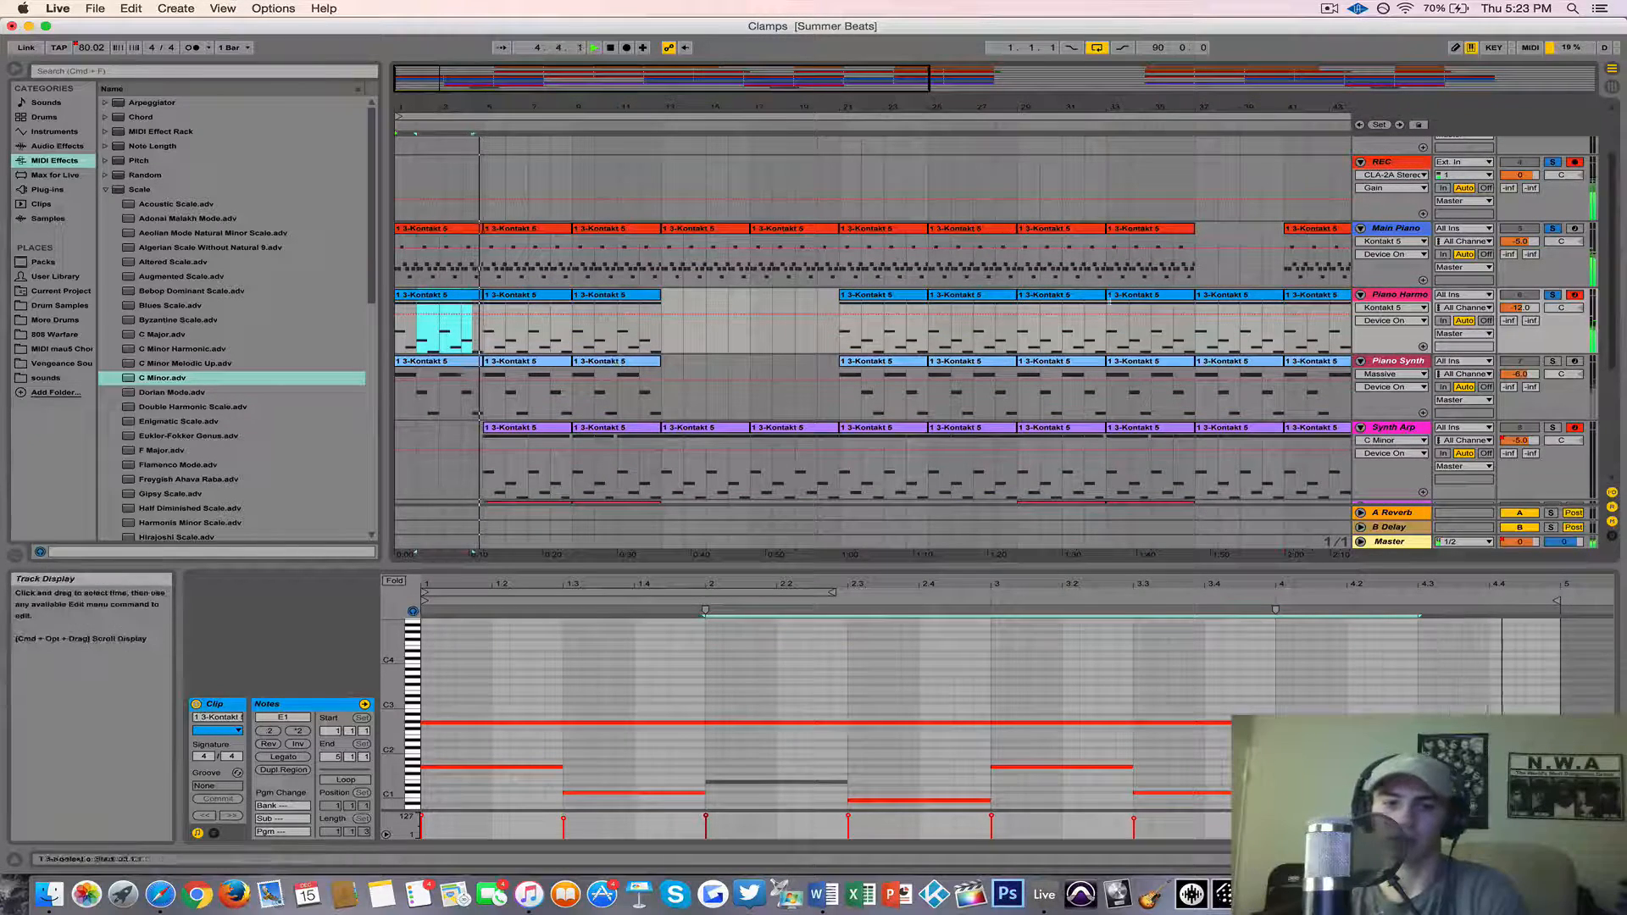
key("space")
Step: Open the first Piano Synth clip, solo the Piano Synth track, and arm both it and the REC track for recording
left_click(426, 366)
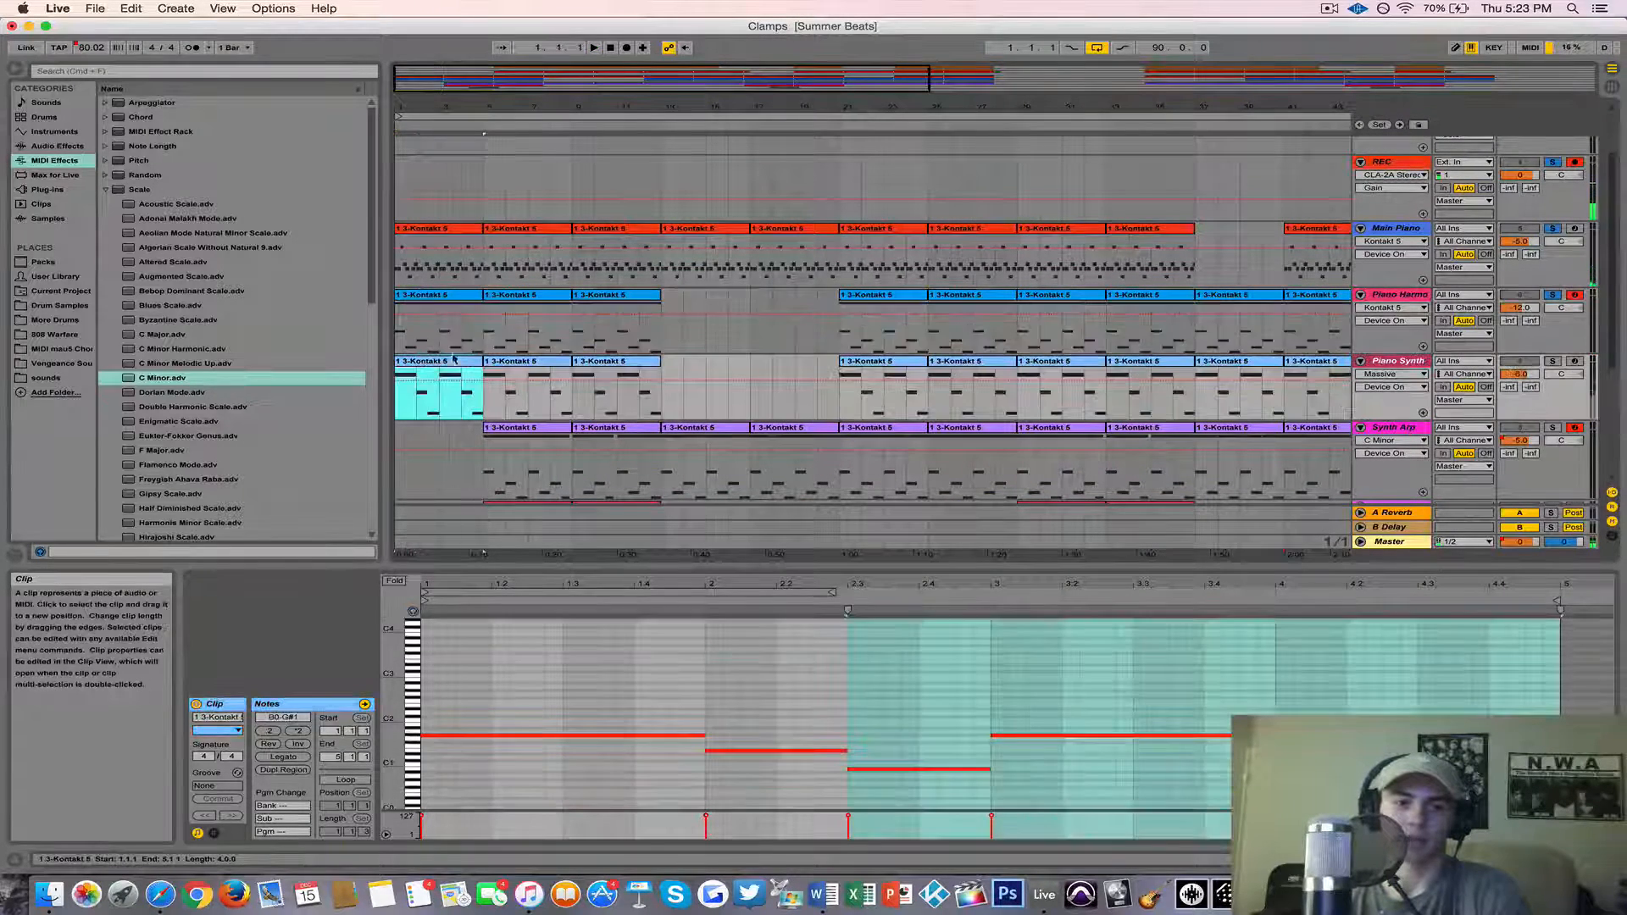
left_click(1556, 364)
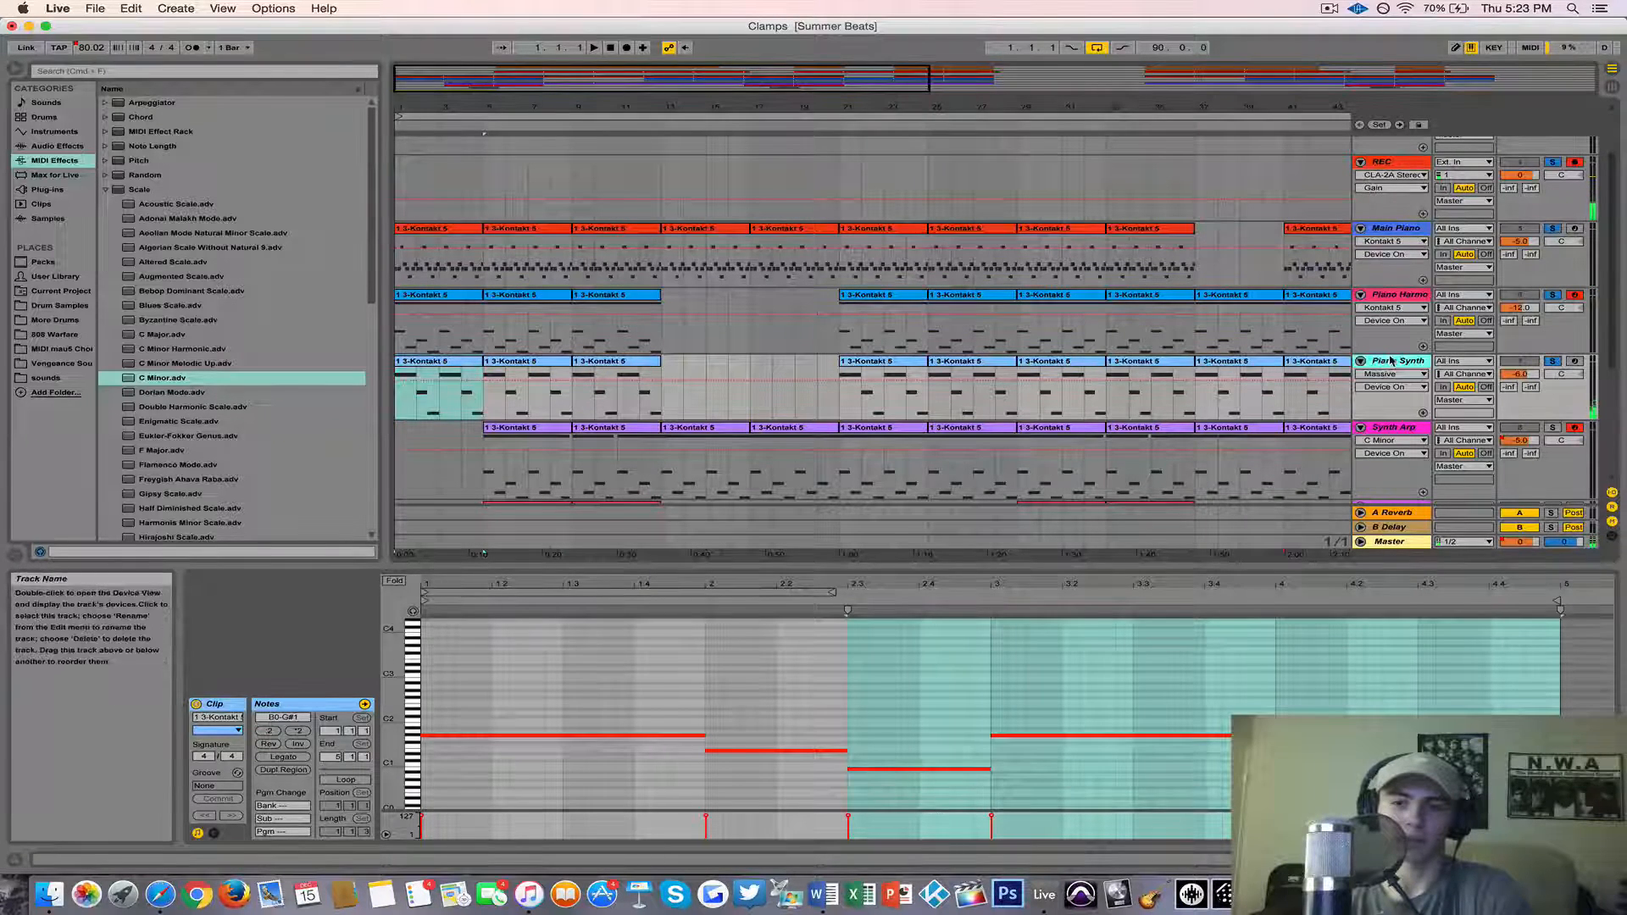
left_click(1573, 362)
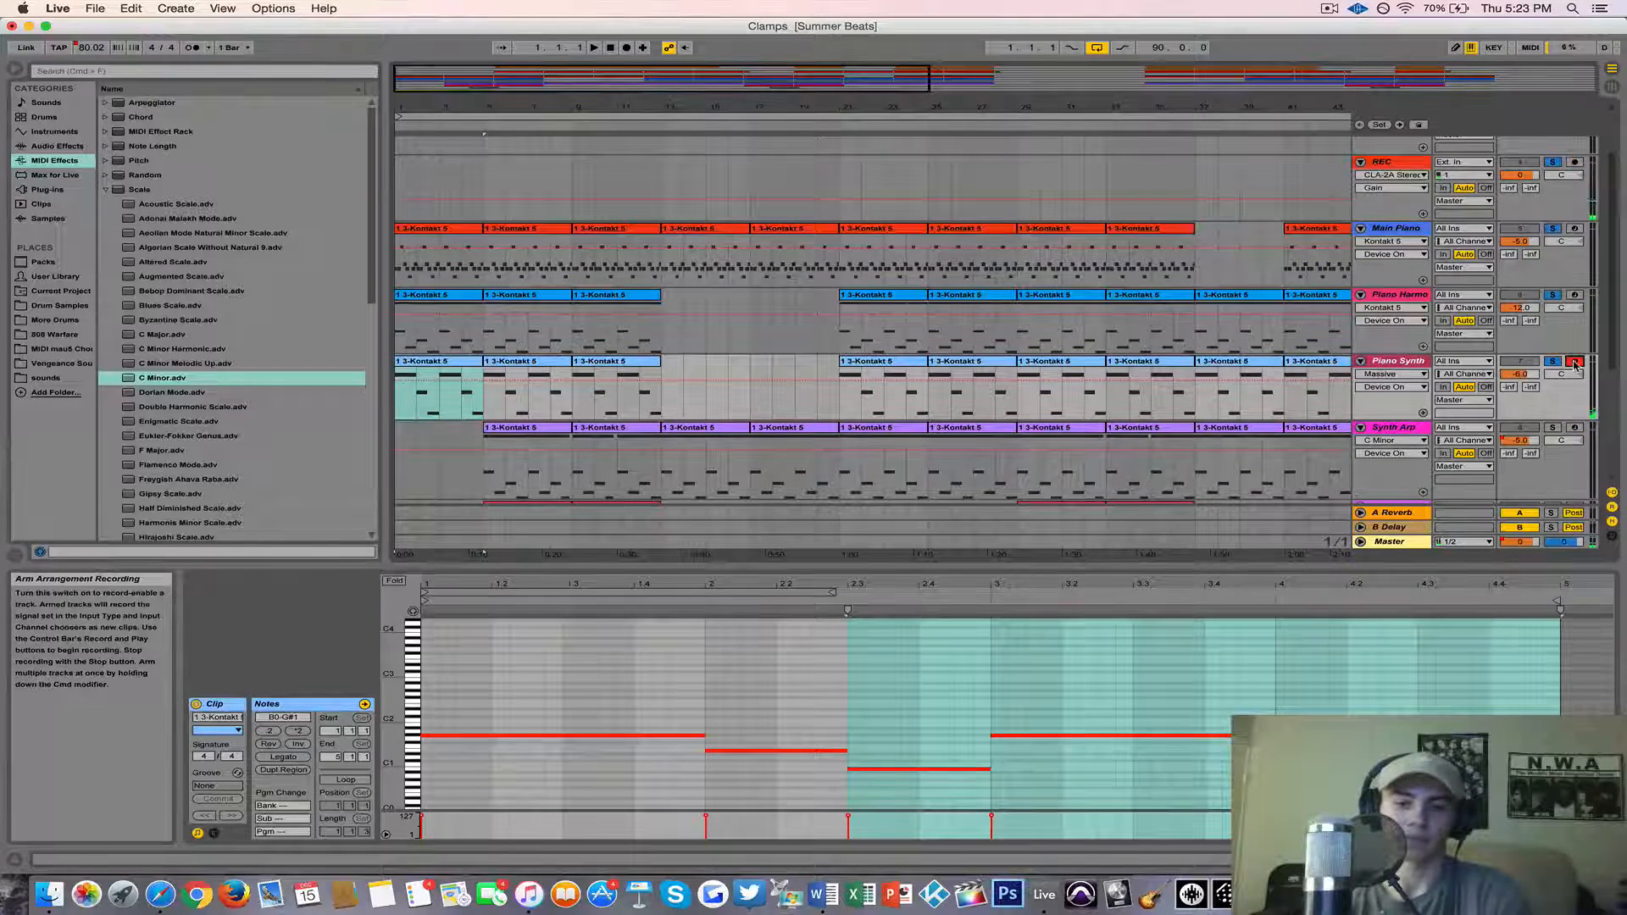
scroll(1575, 364, "up", 1)
left_click(1575, 178, "super")
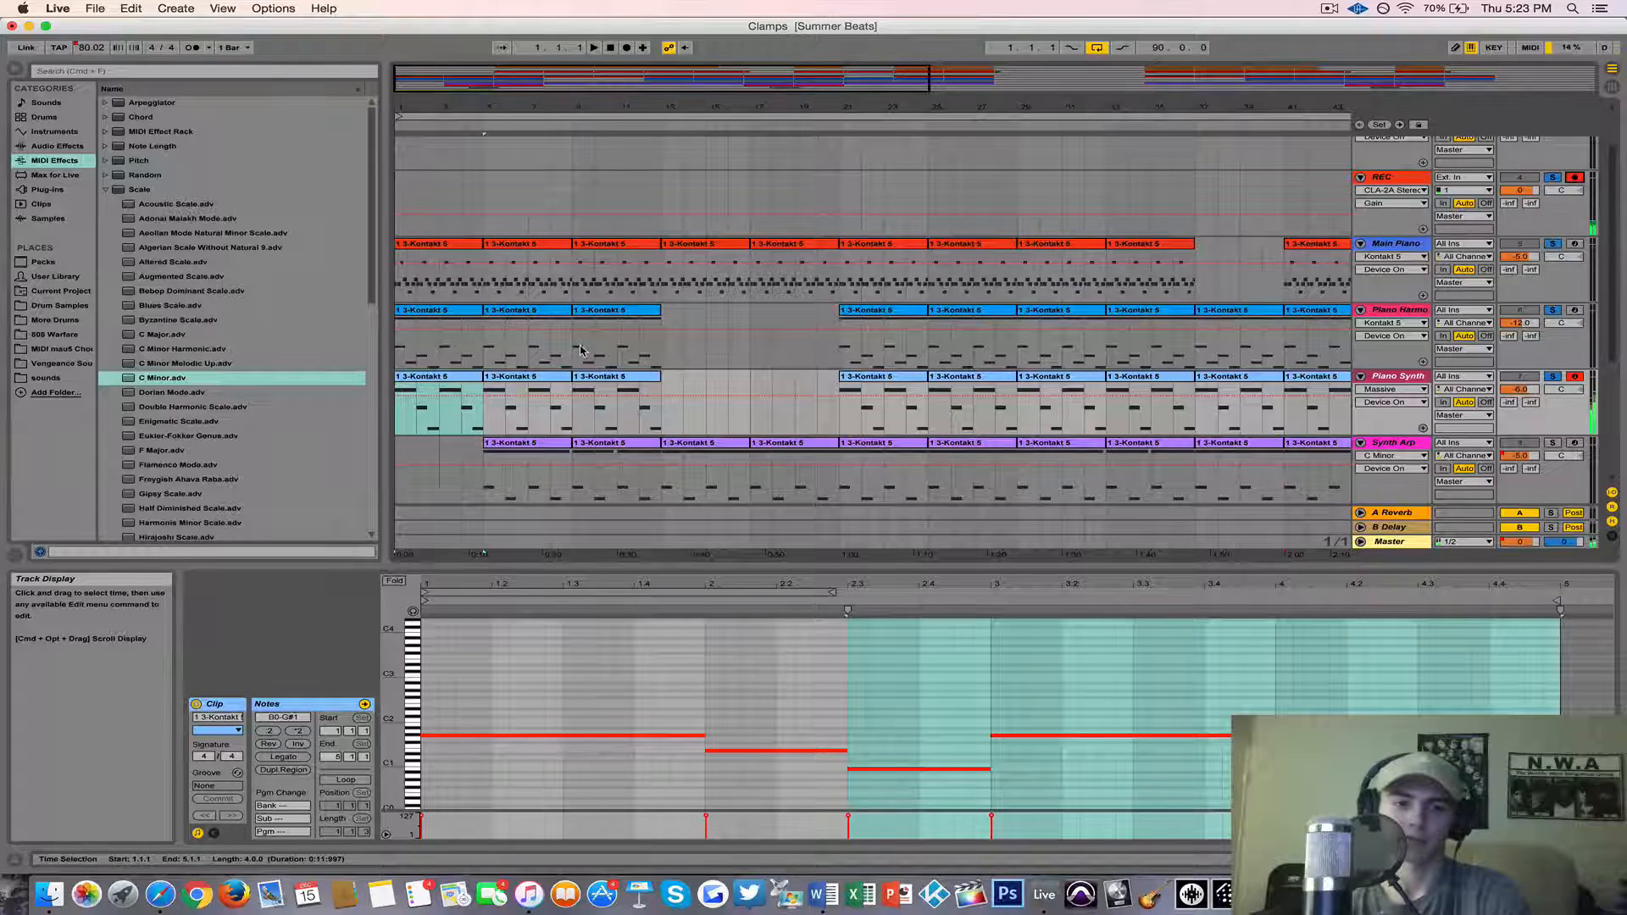
Step: Play the first Piano Synth clip with the piano tracks, comparing the sound with Piano Synth's solo on and off
left_click(421, 382)
key("space")
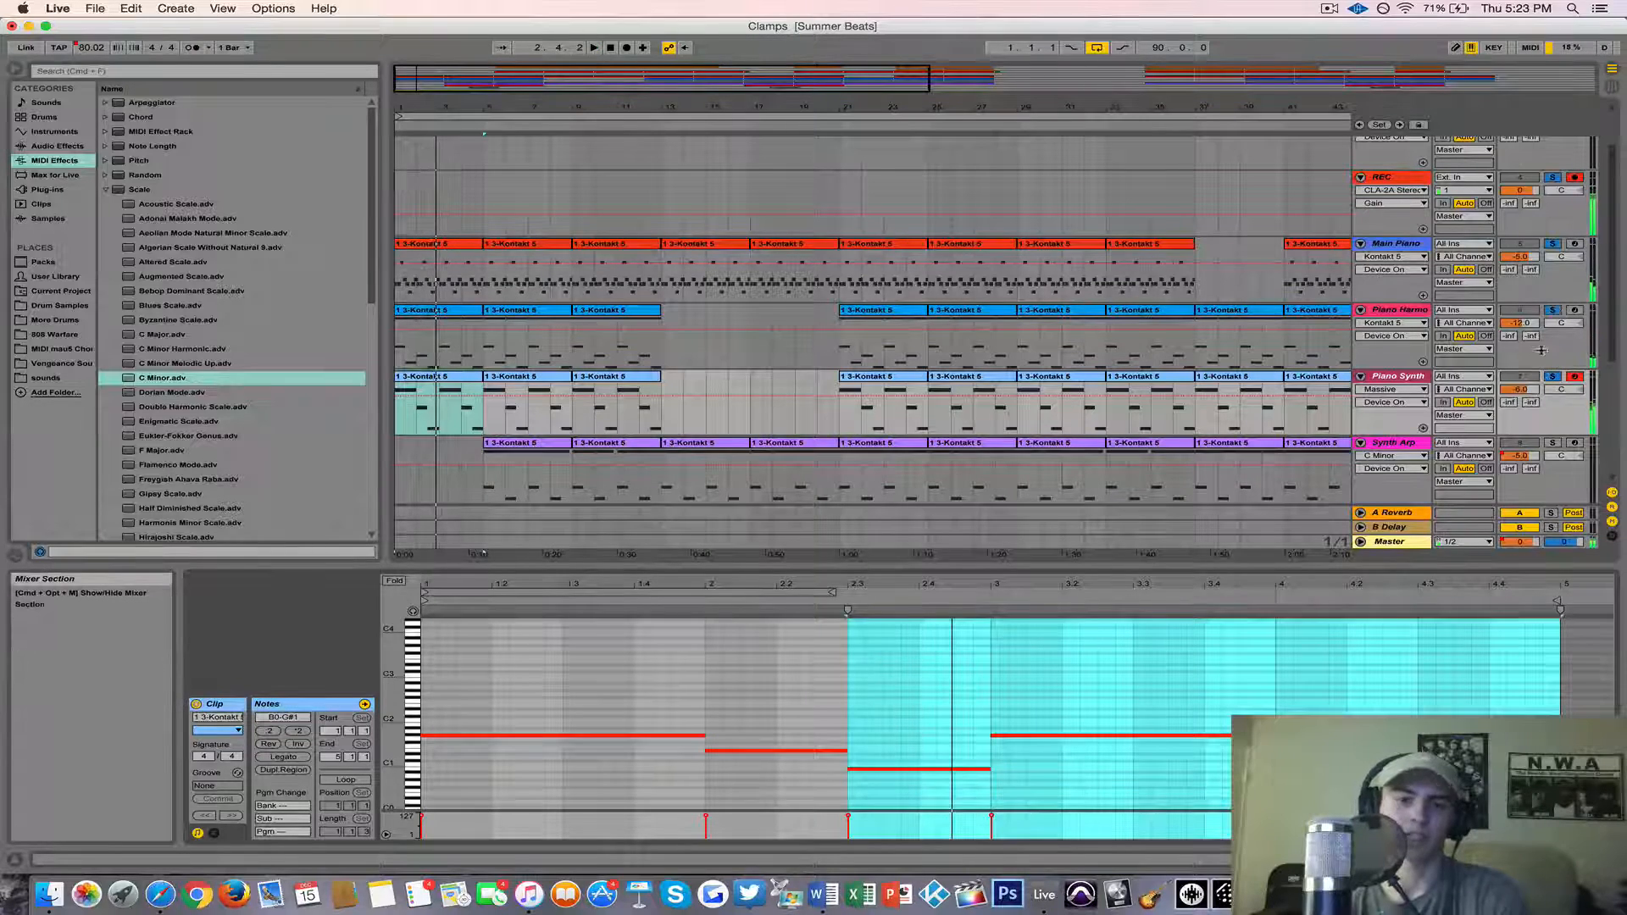
left_click(1555, 378)
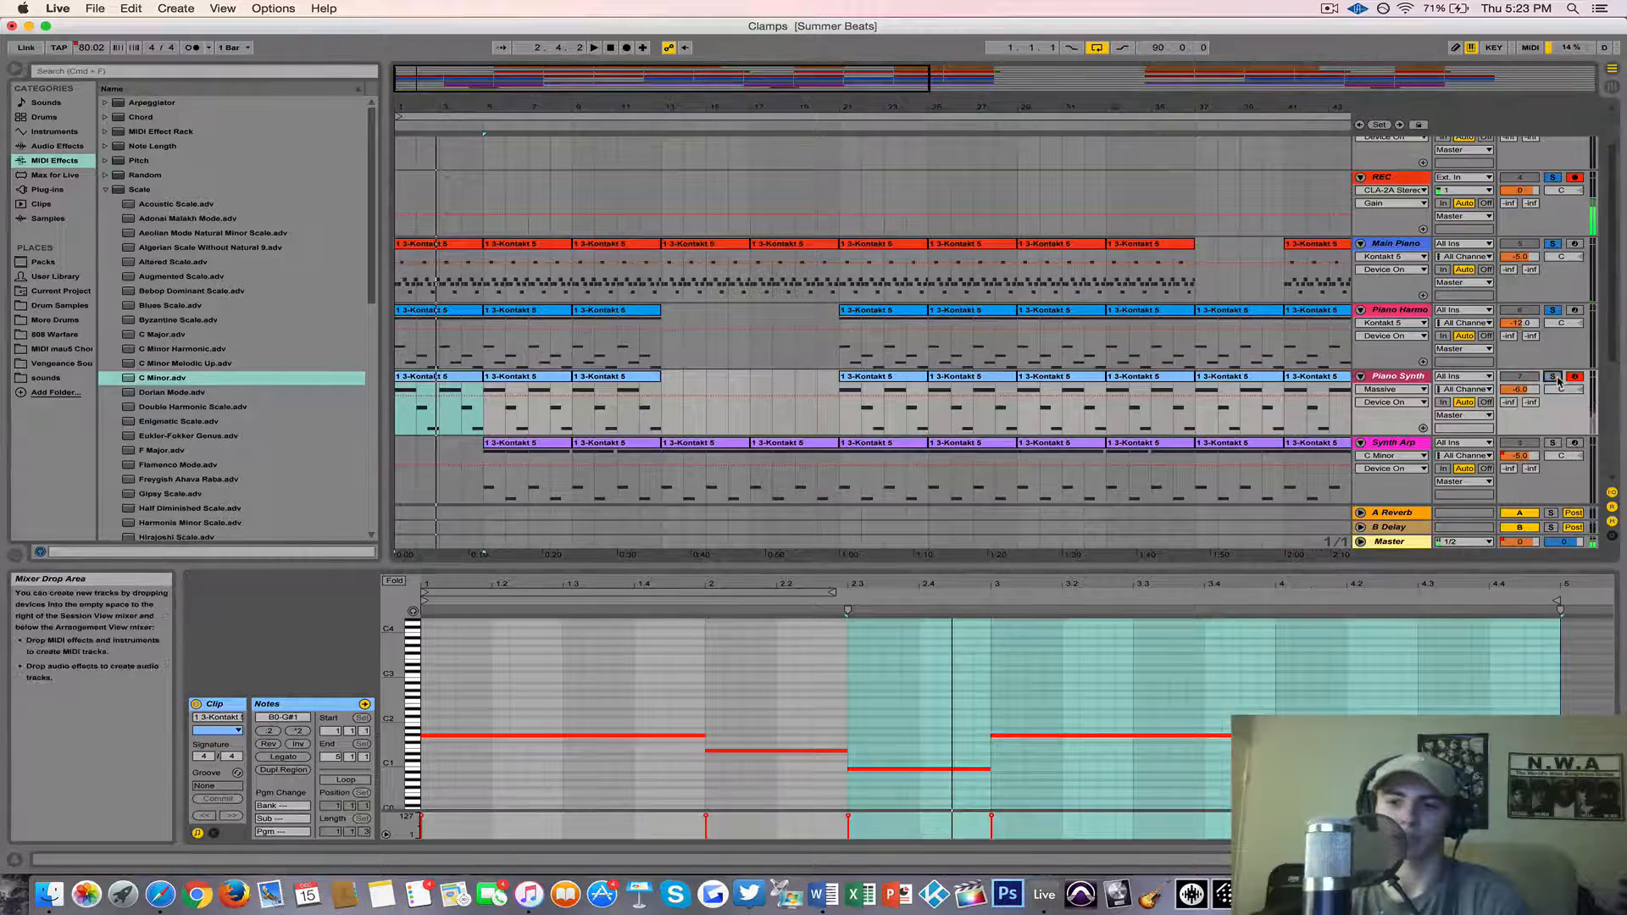
key("space")
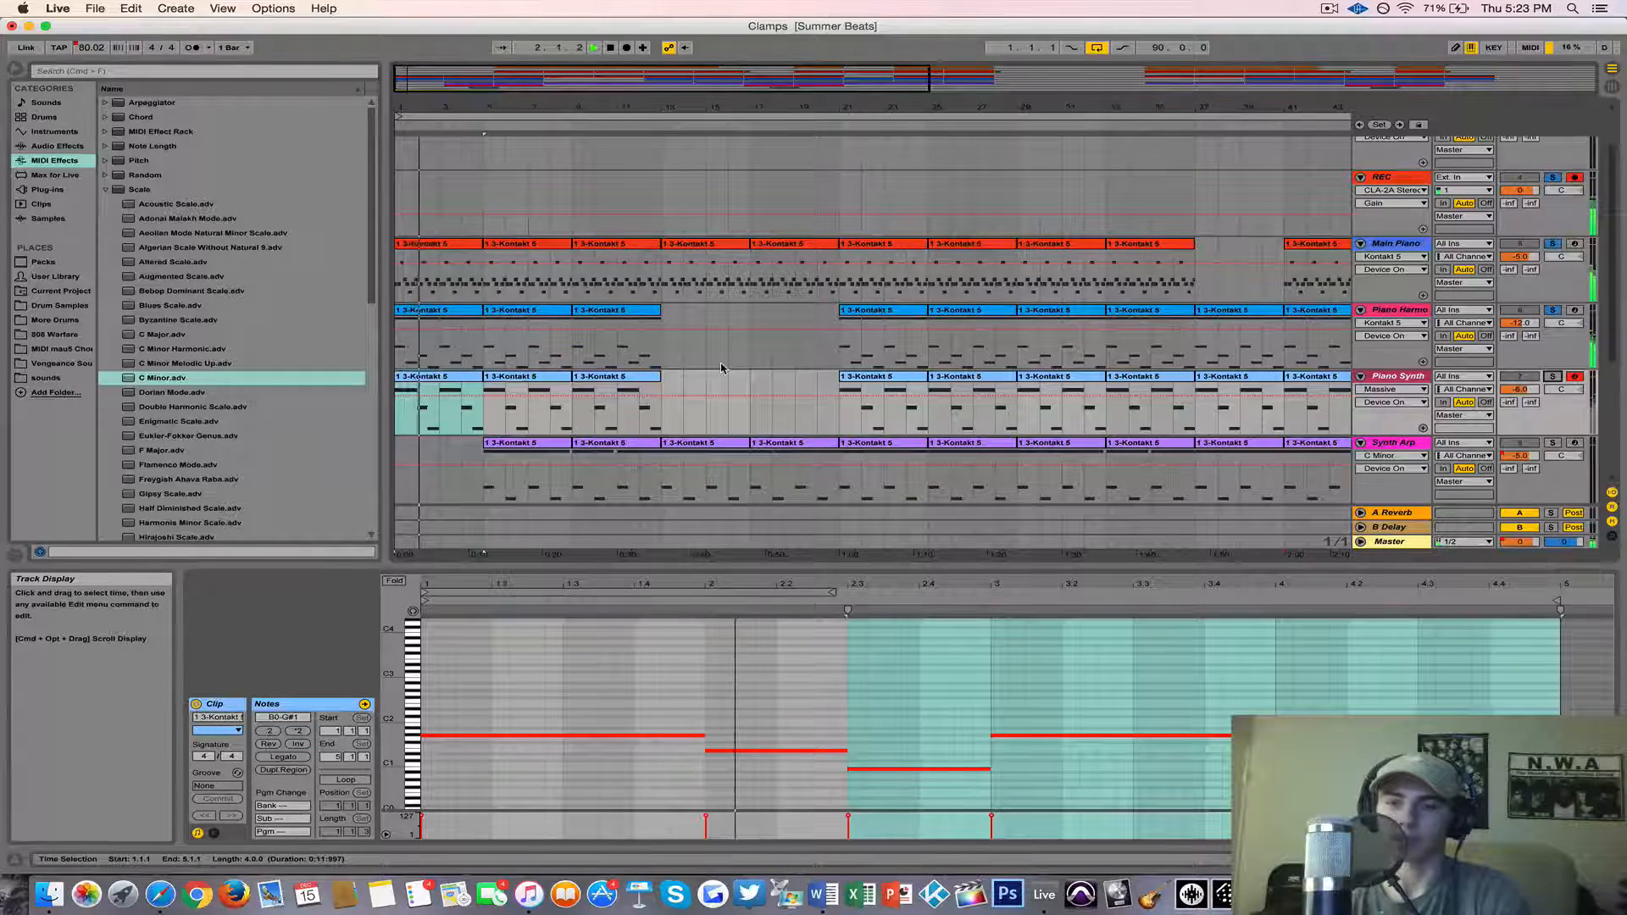
key("space")
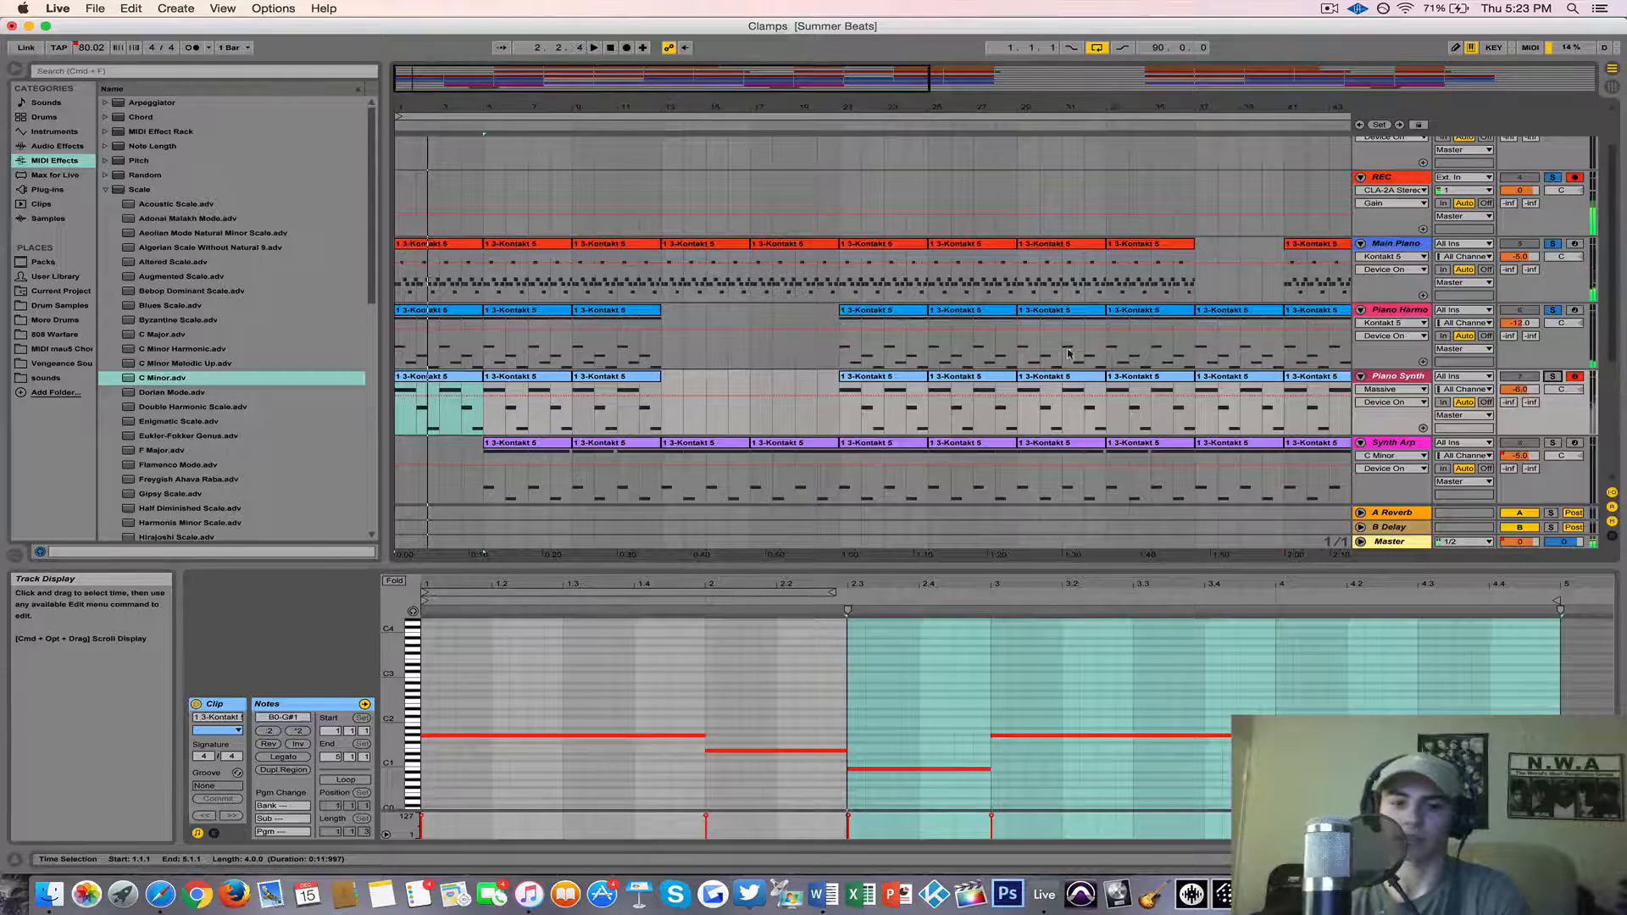
left_click(1554, 377)
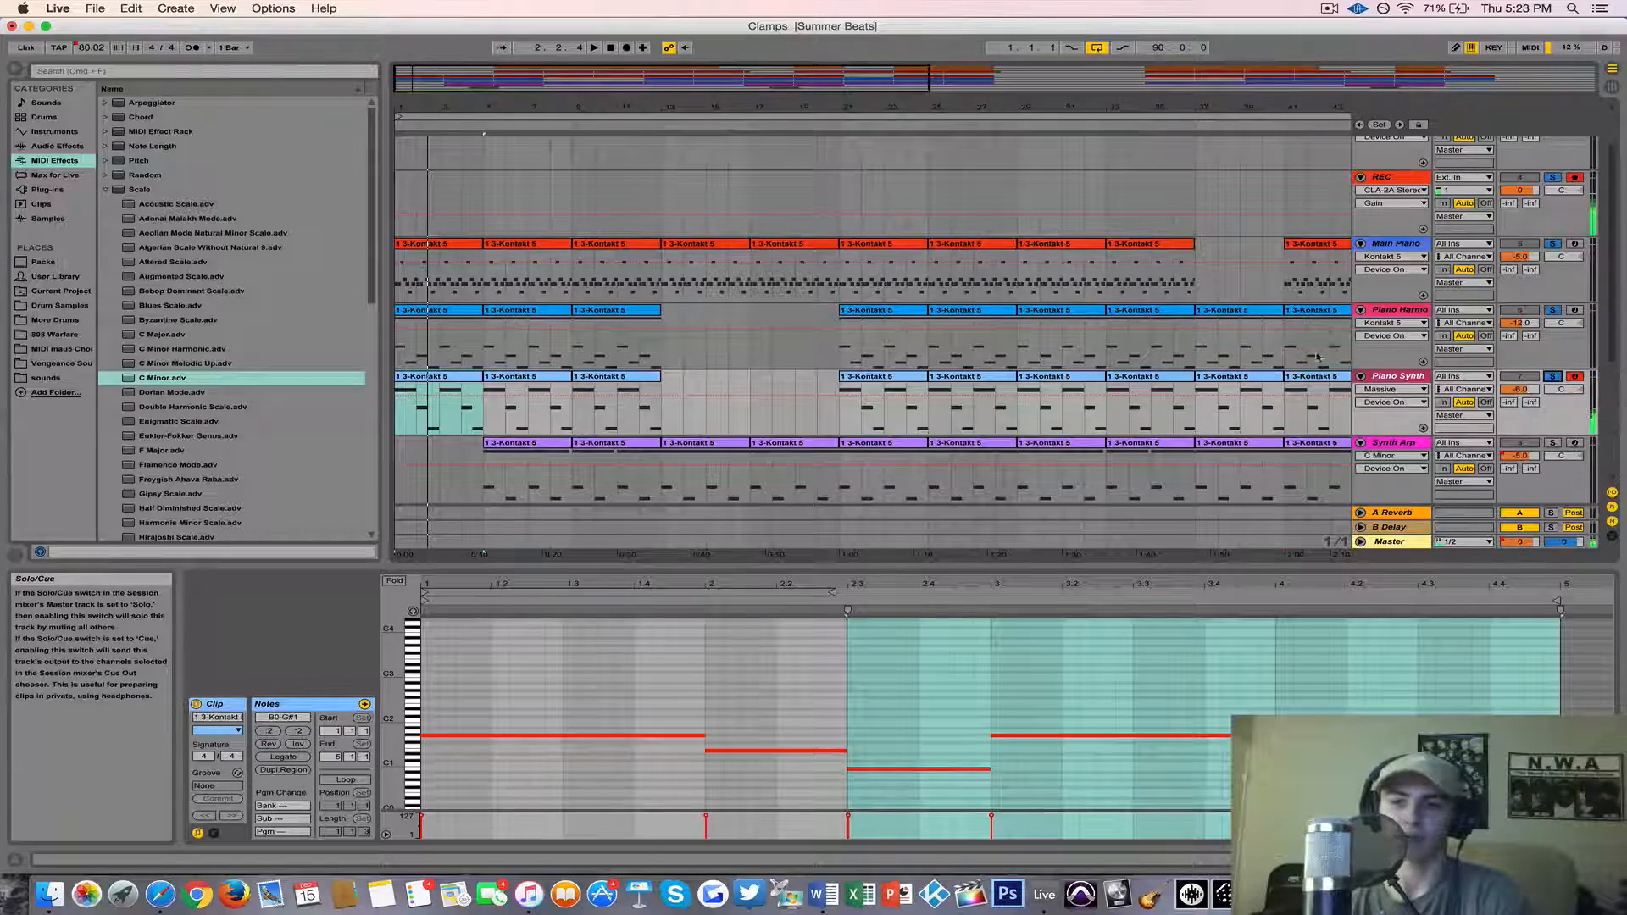
left_click(433, 381)
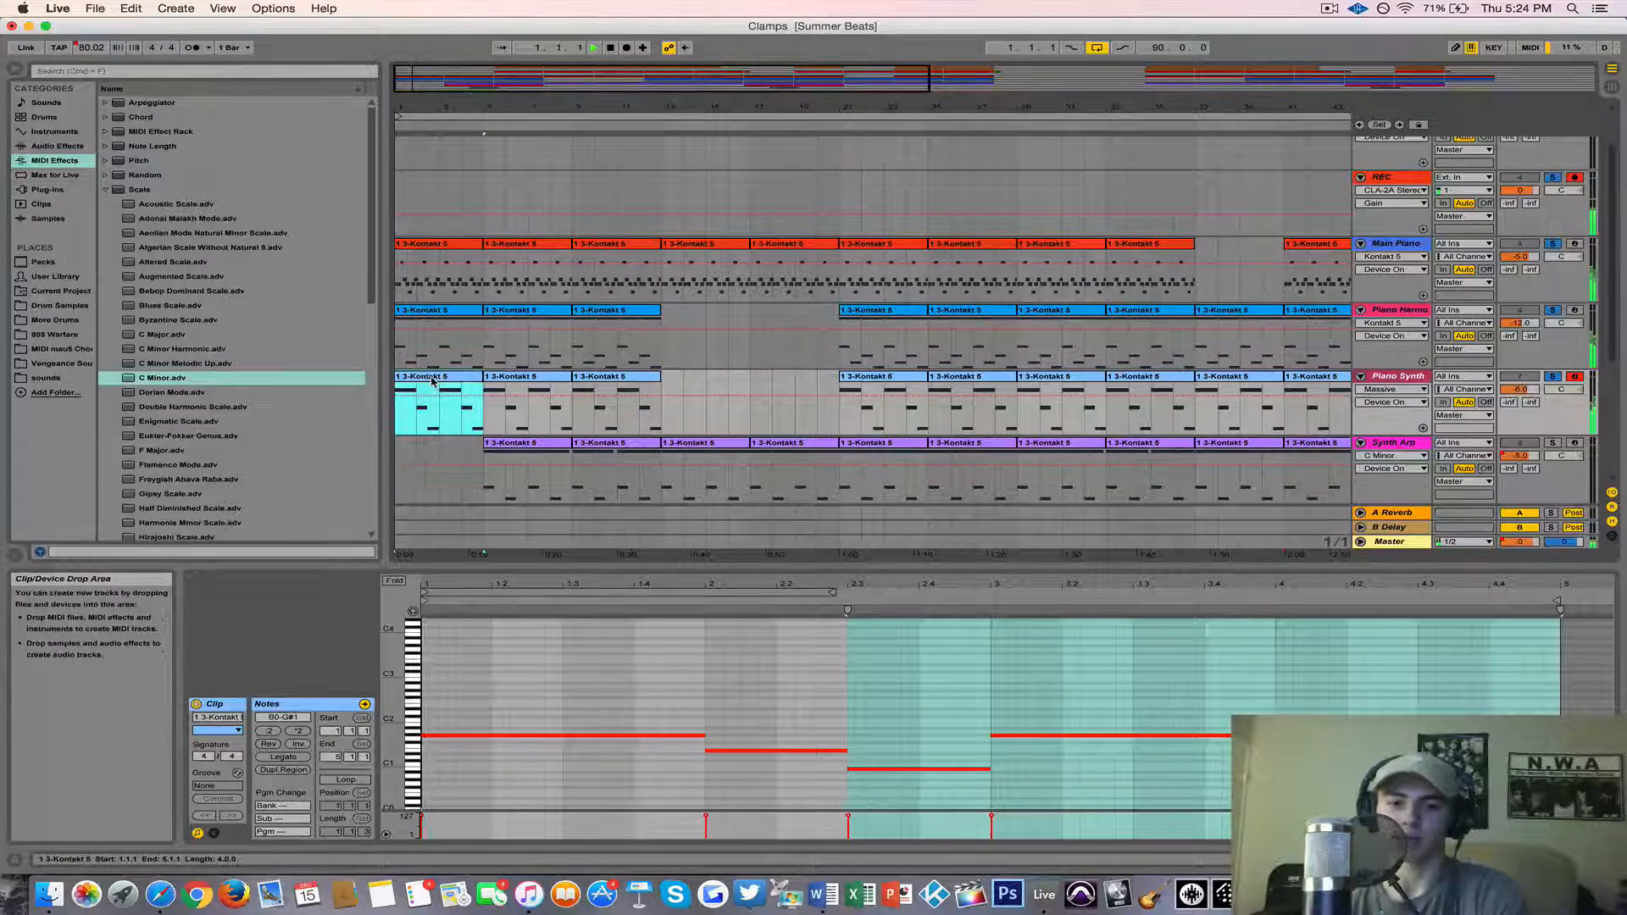
key("space")
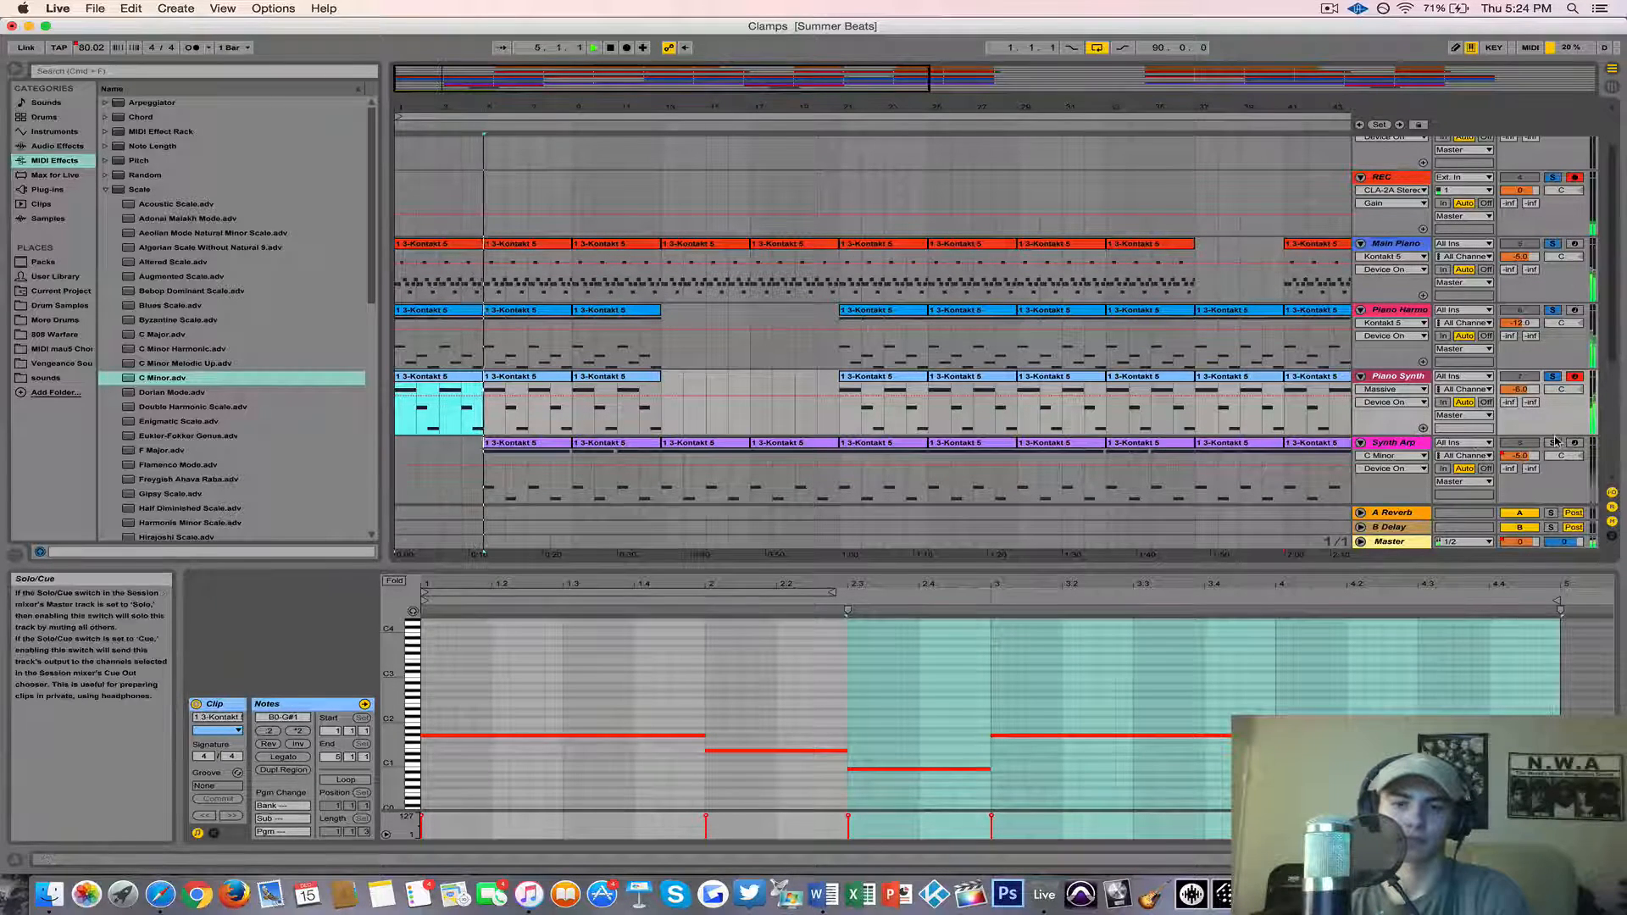
Step: Loop the arrangement from bar 5 to bar 13 and solo the Synth Arp track
scroll(464, 380, "up", 3)
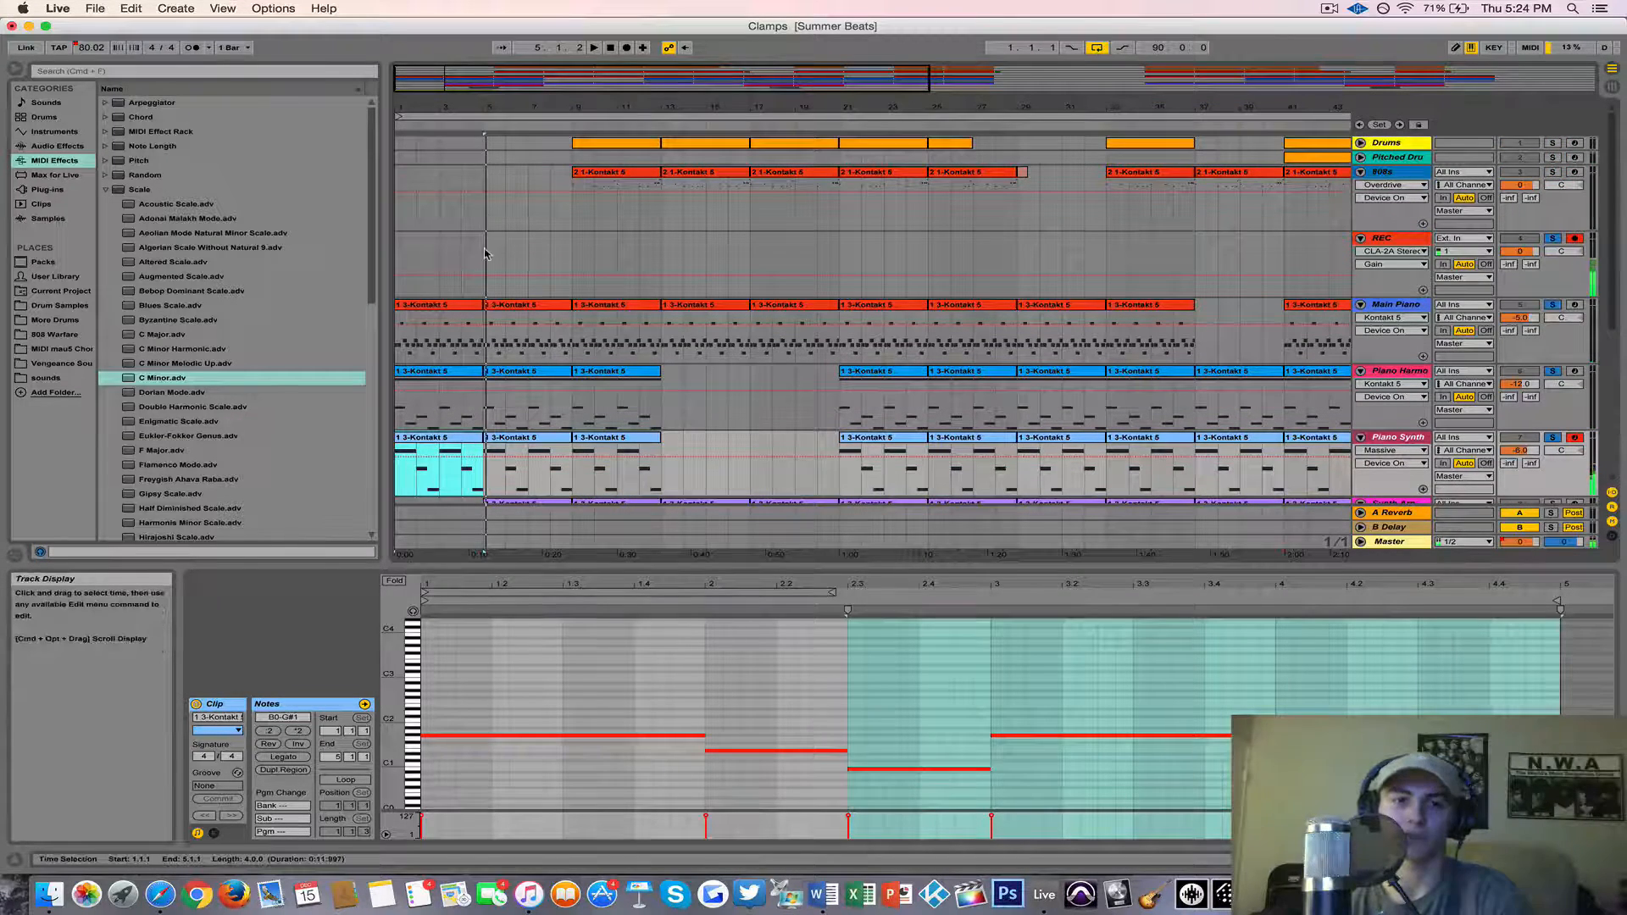
left_click_drag(488, 254, 651, 276)
key("super+l")
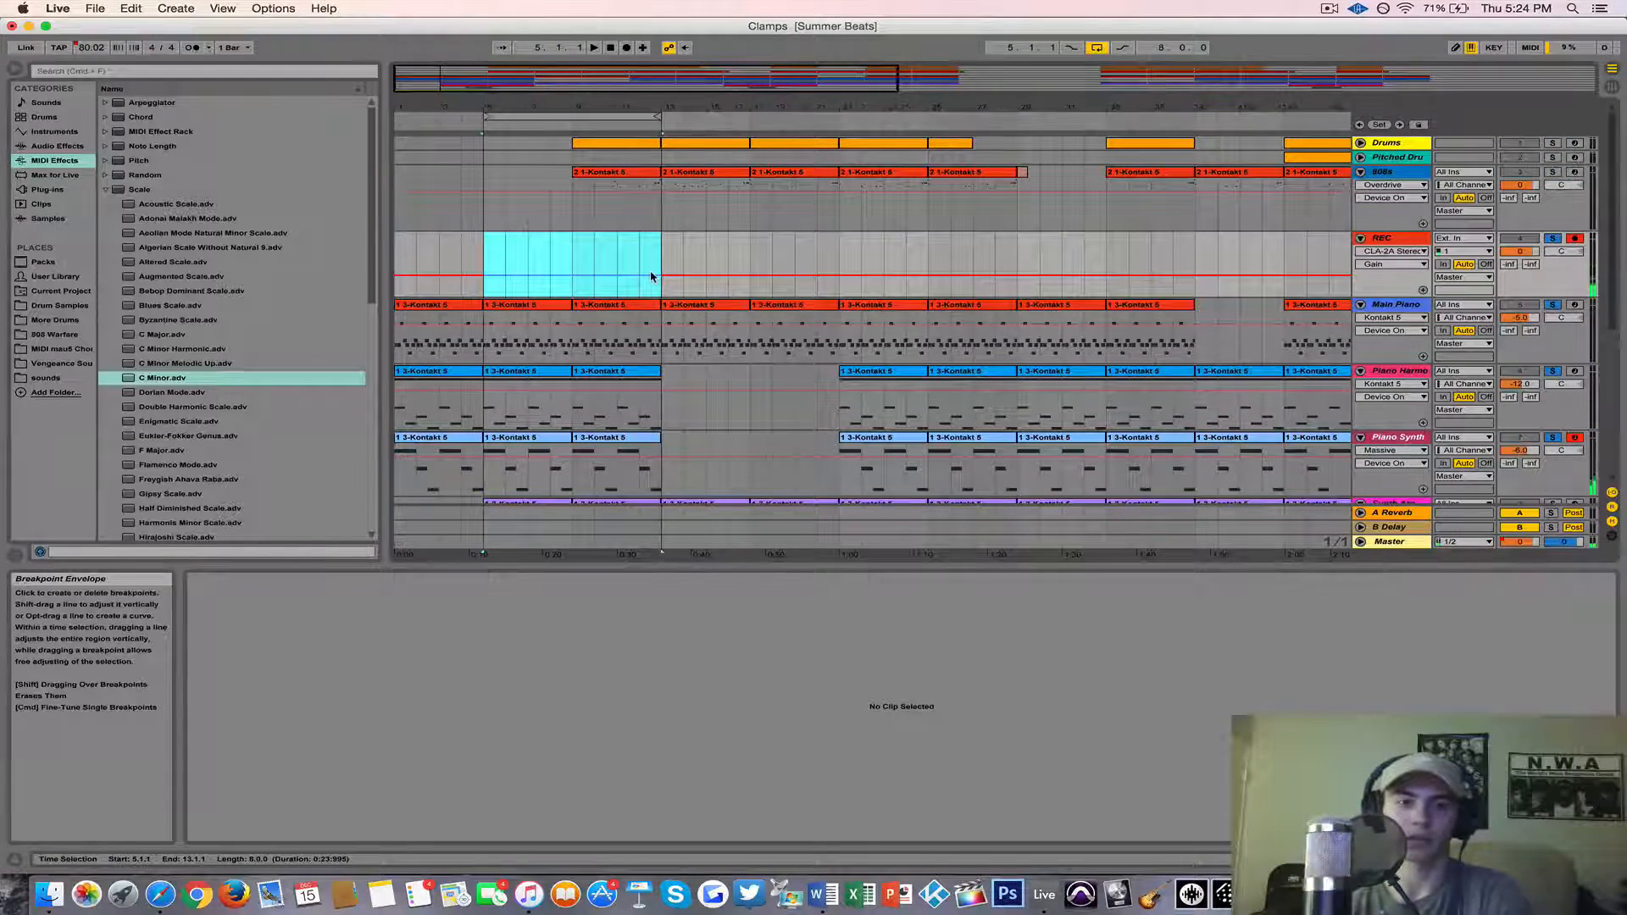
scroll(502, 354, "down", 5)
scroll(502, 354, "down", 1)
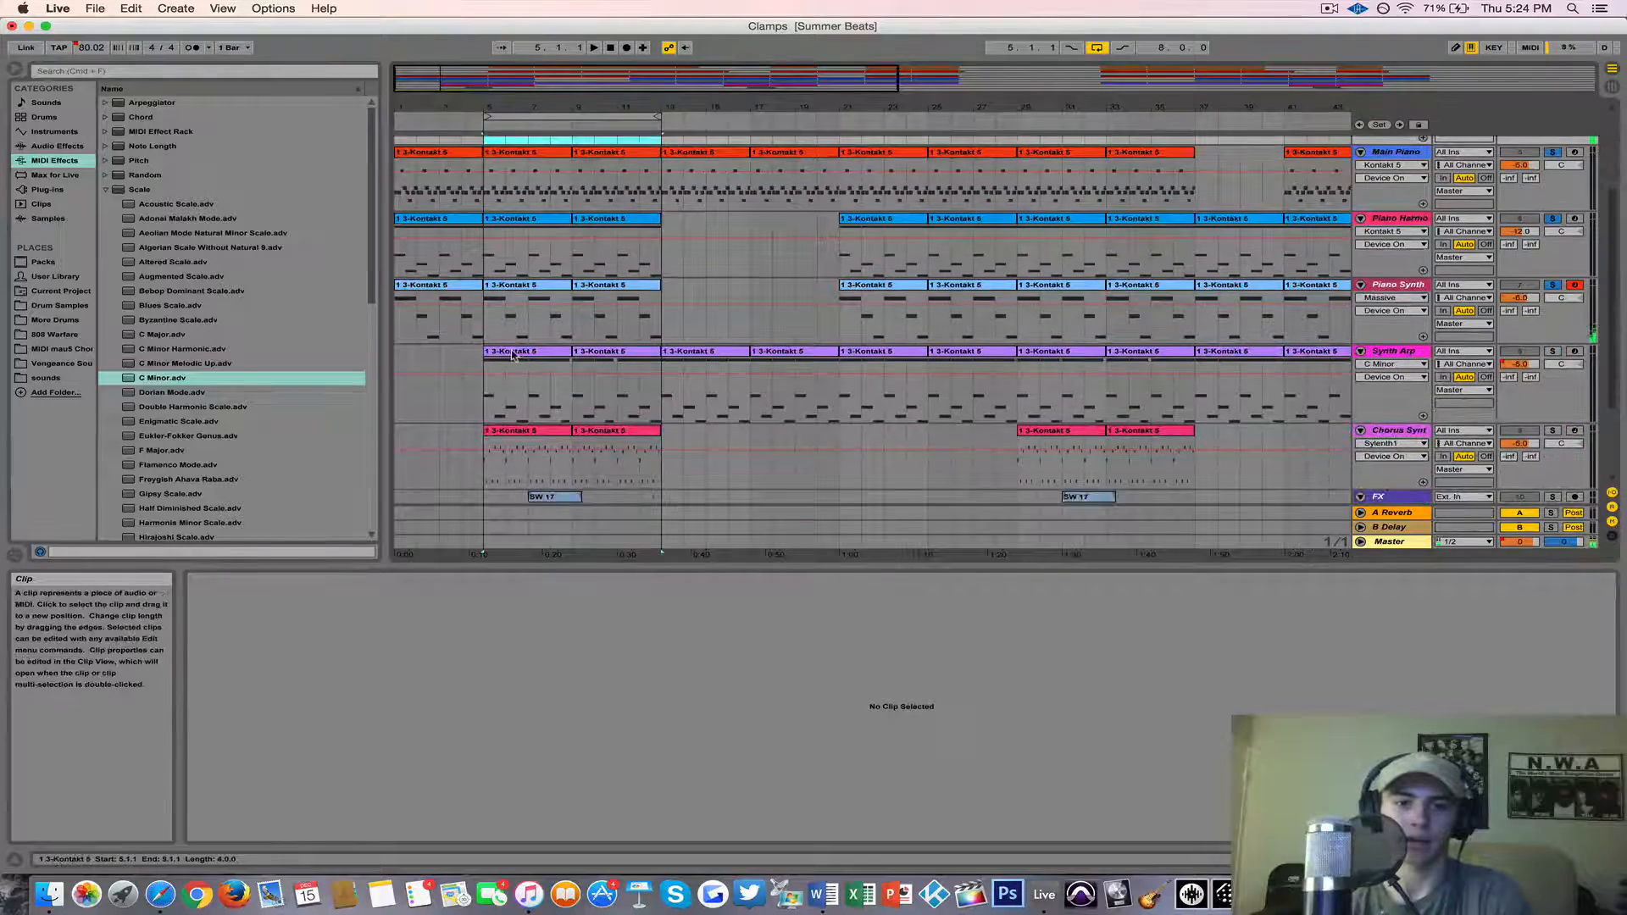
left_click(1554, 353)
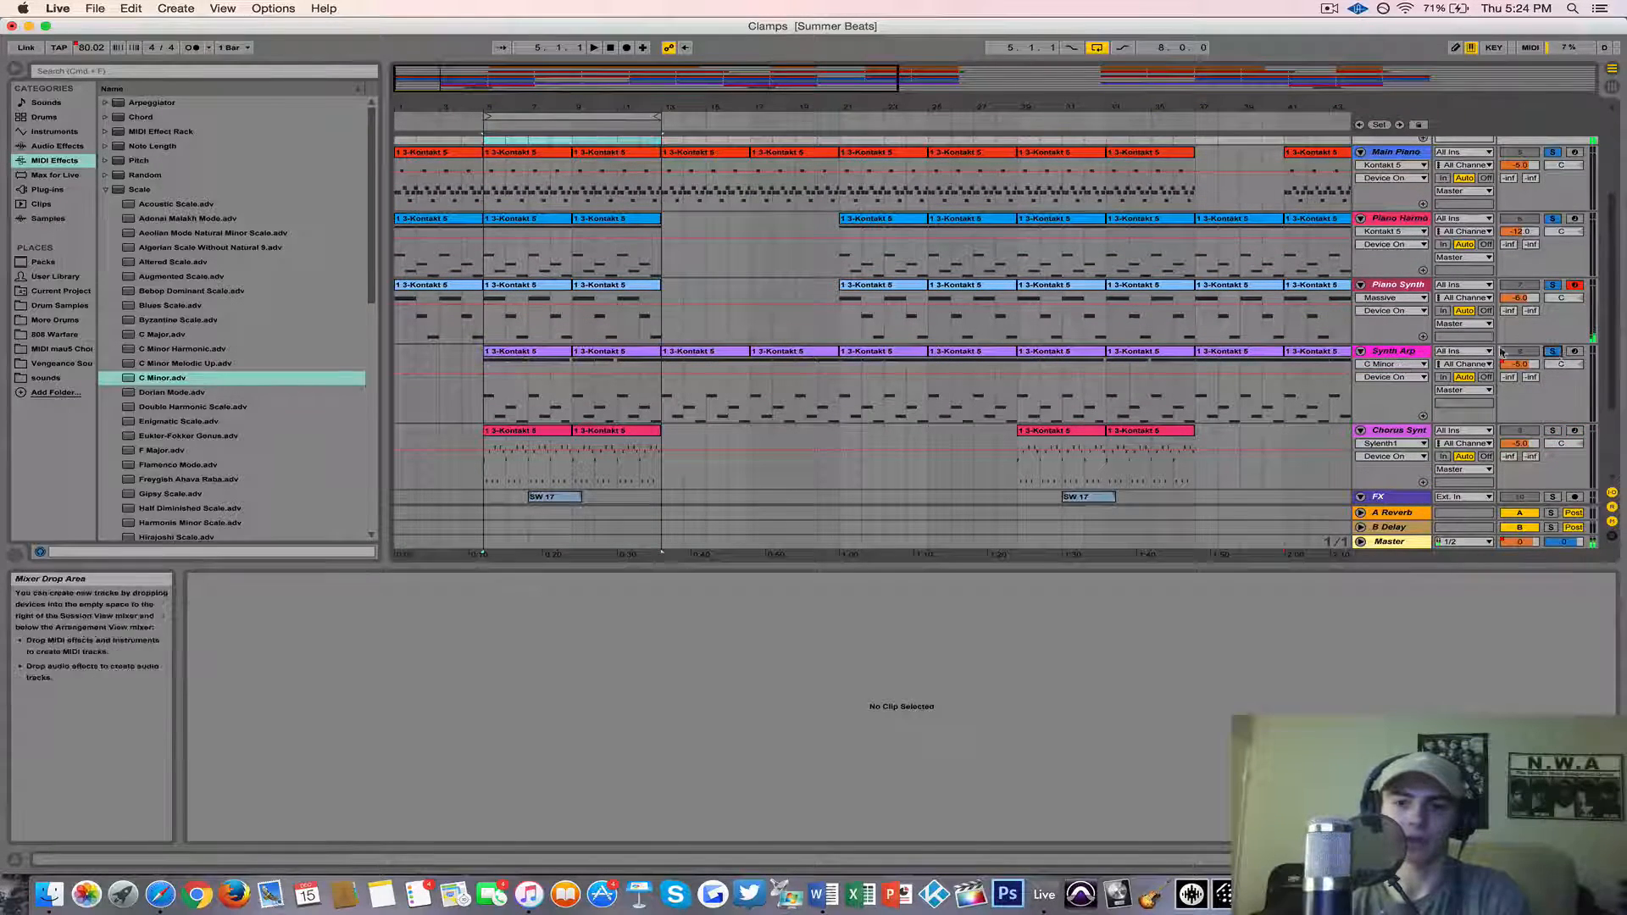
Step: Inspect the Synth Arp track's Sylenth1 plug-in, browse its preset list without changing ARP: Clamp Down, and close the plug-in window
double_click(1394, 351)
left_click(249, 720)
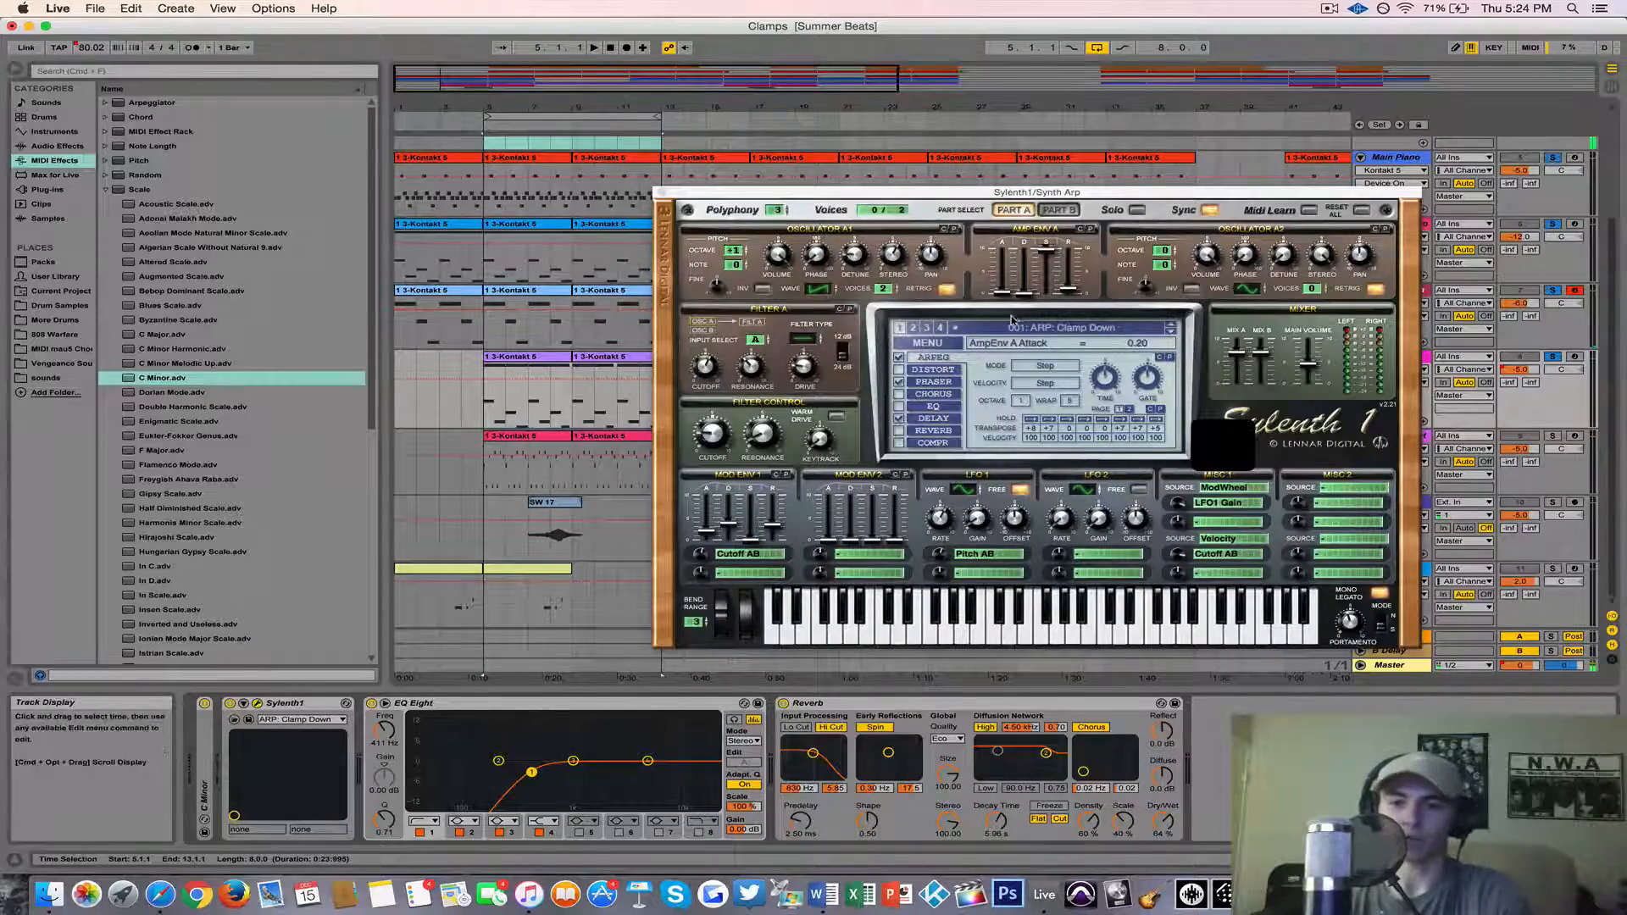
left_click(1012, 327)
scroll(1013, 488, "down", 10)
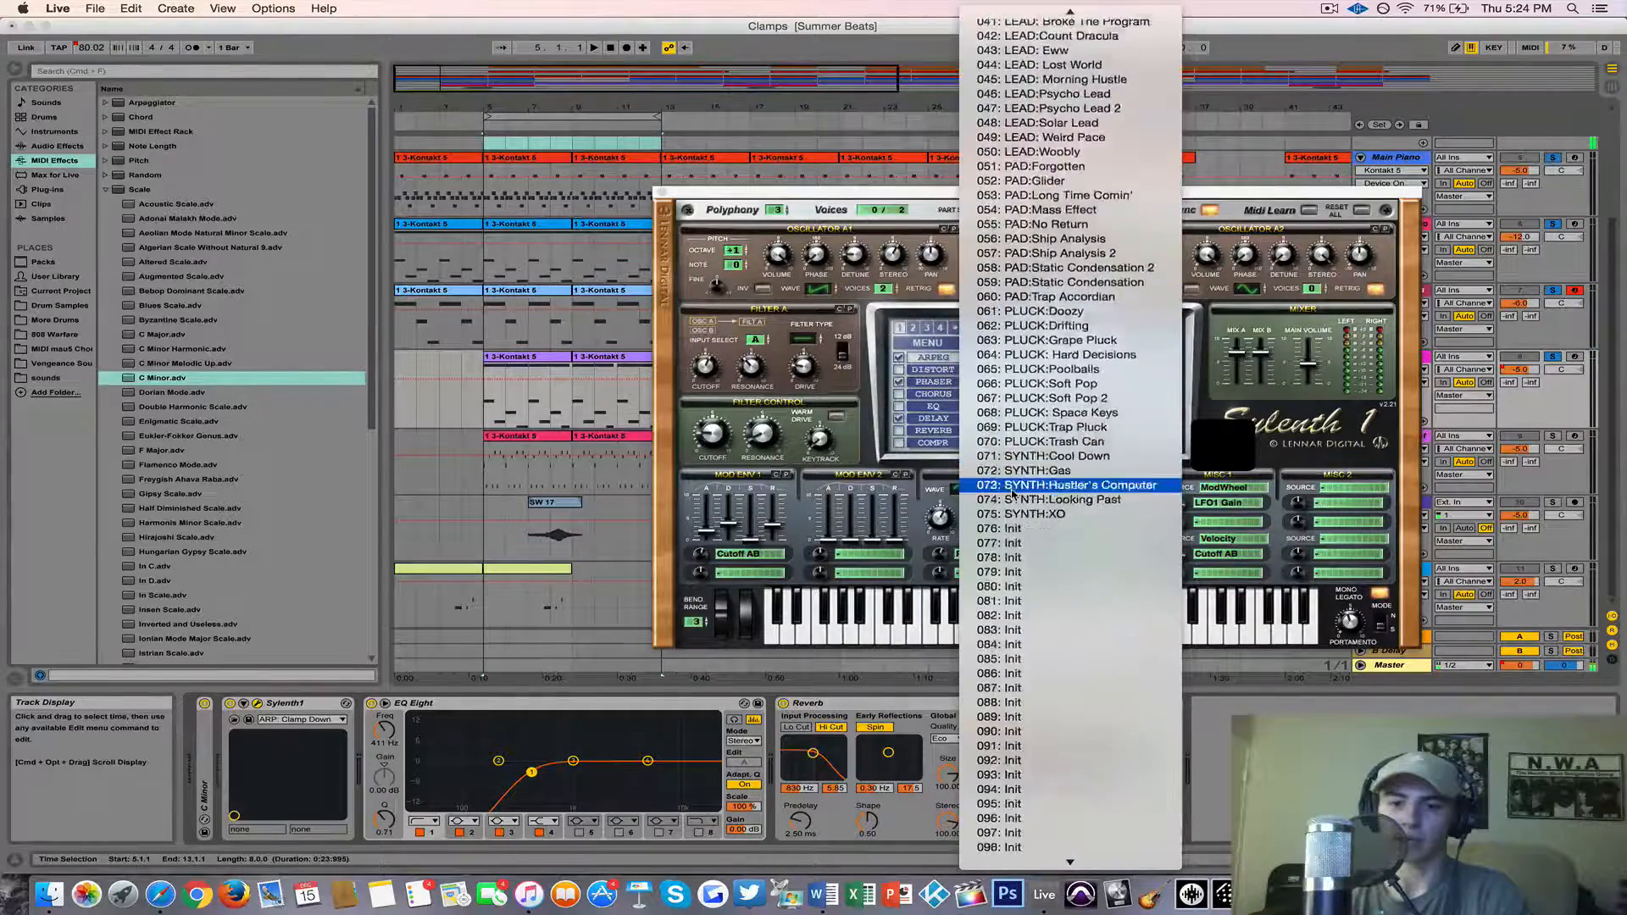
scroll(1012, 487, "up", 10)
left_click(871, 198)
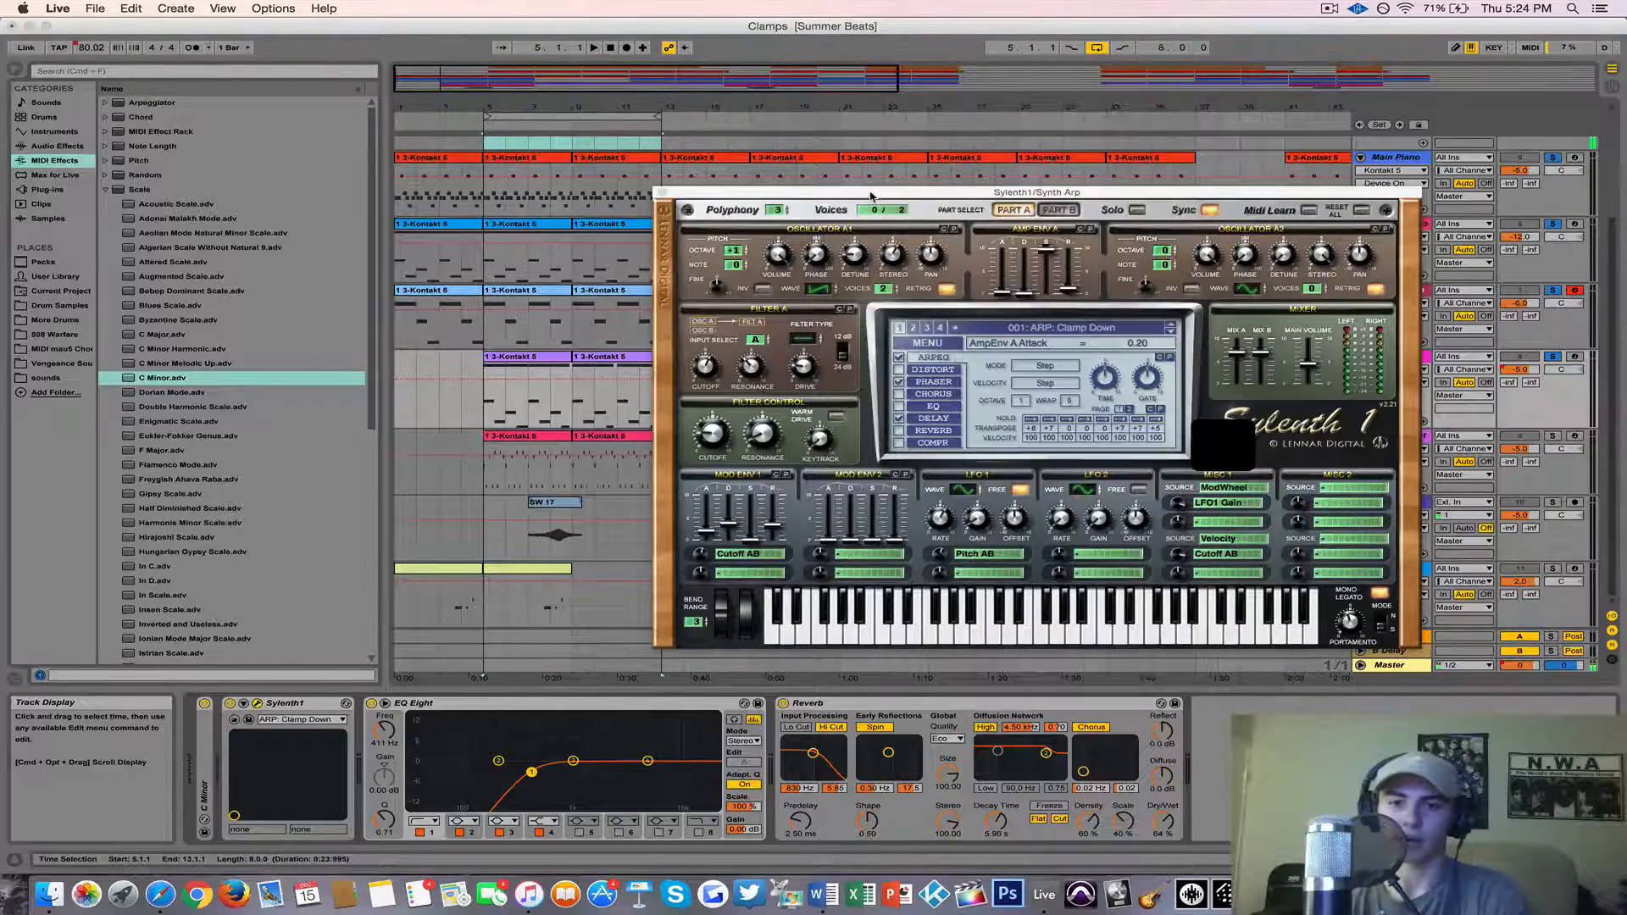
left_click(662, 193)
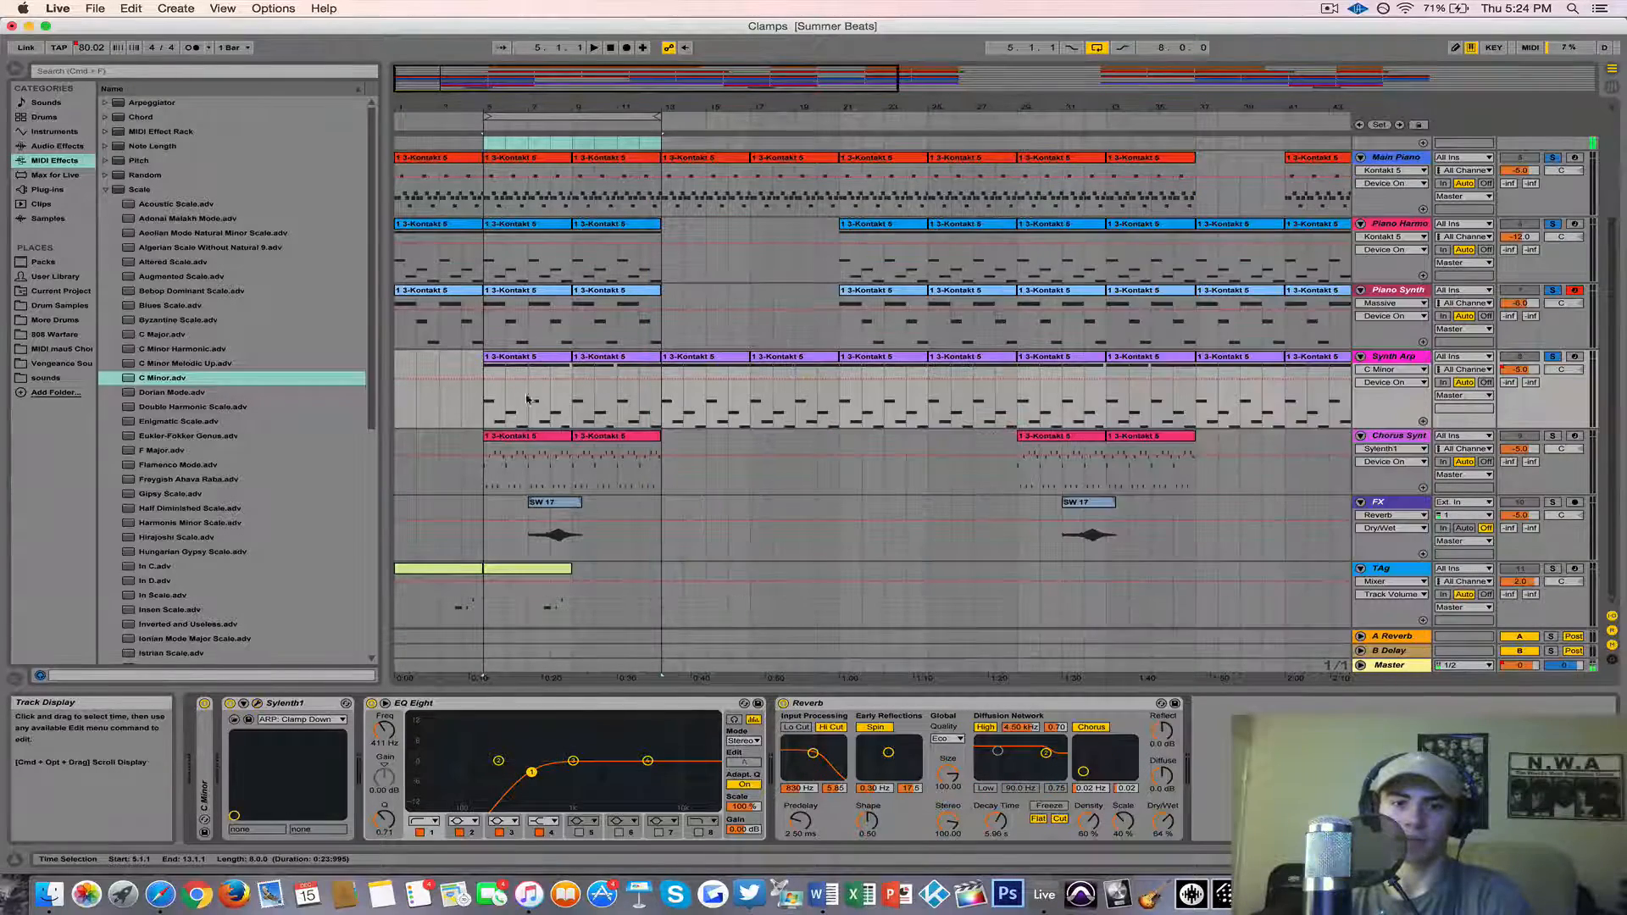
Step: Compare the Piano Harmo and Synth Arp clips at bar 5, and play the loop with only Synth Arp soloed
double_click(519, 225)
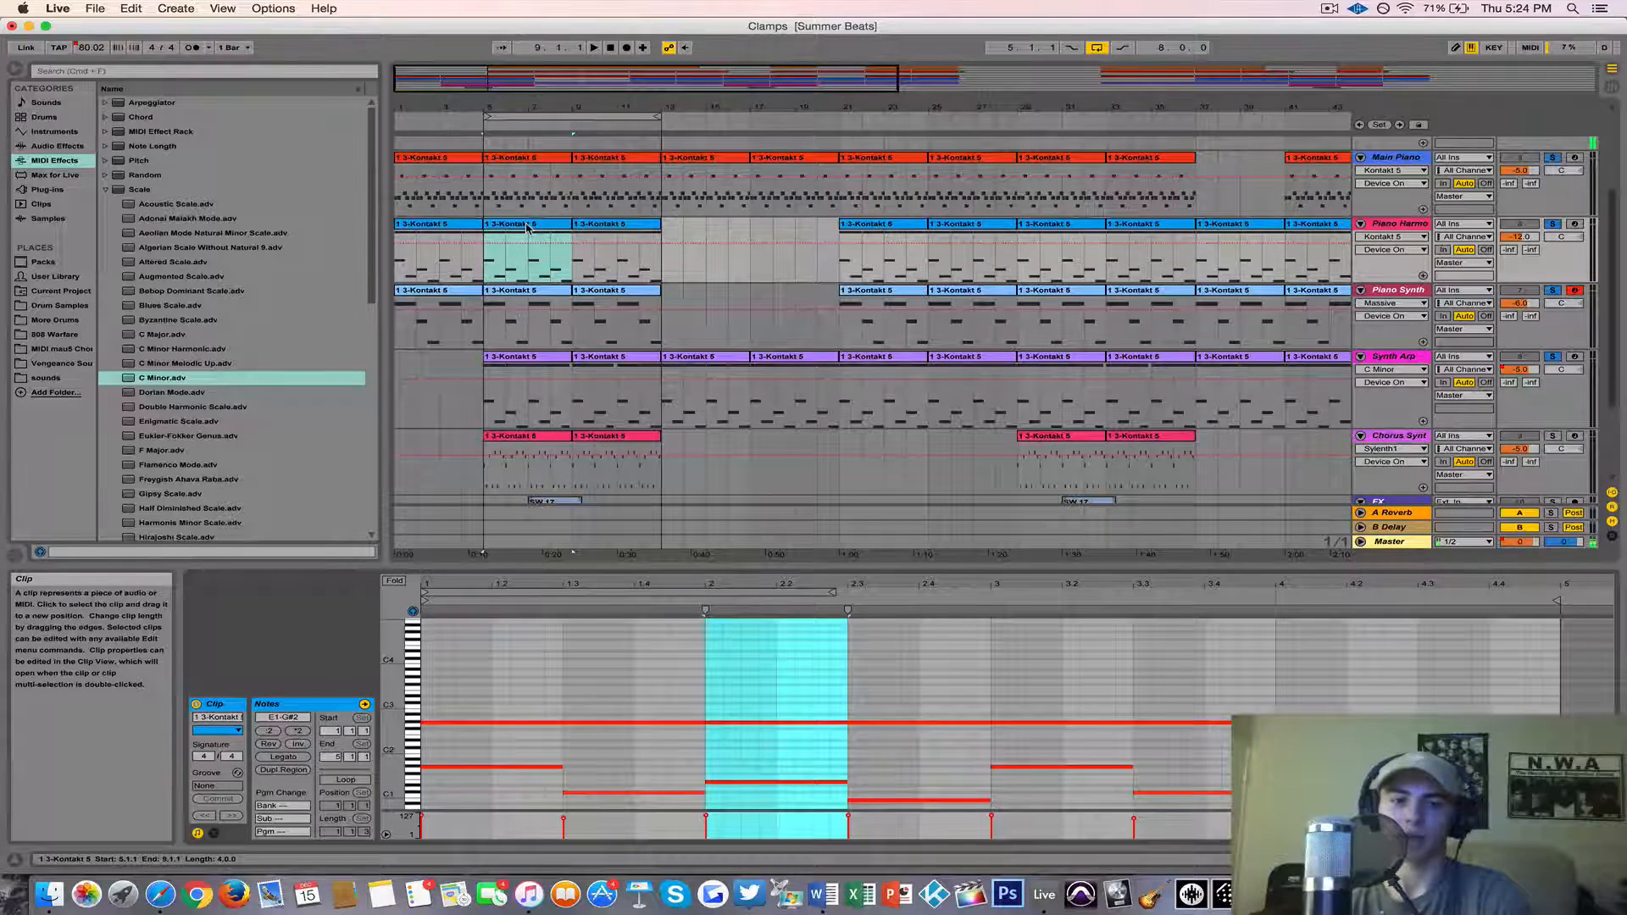
left_click(517, 358)
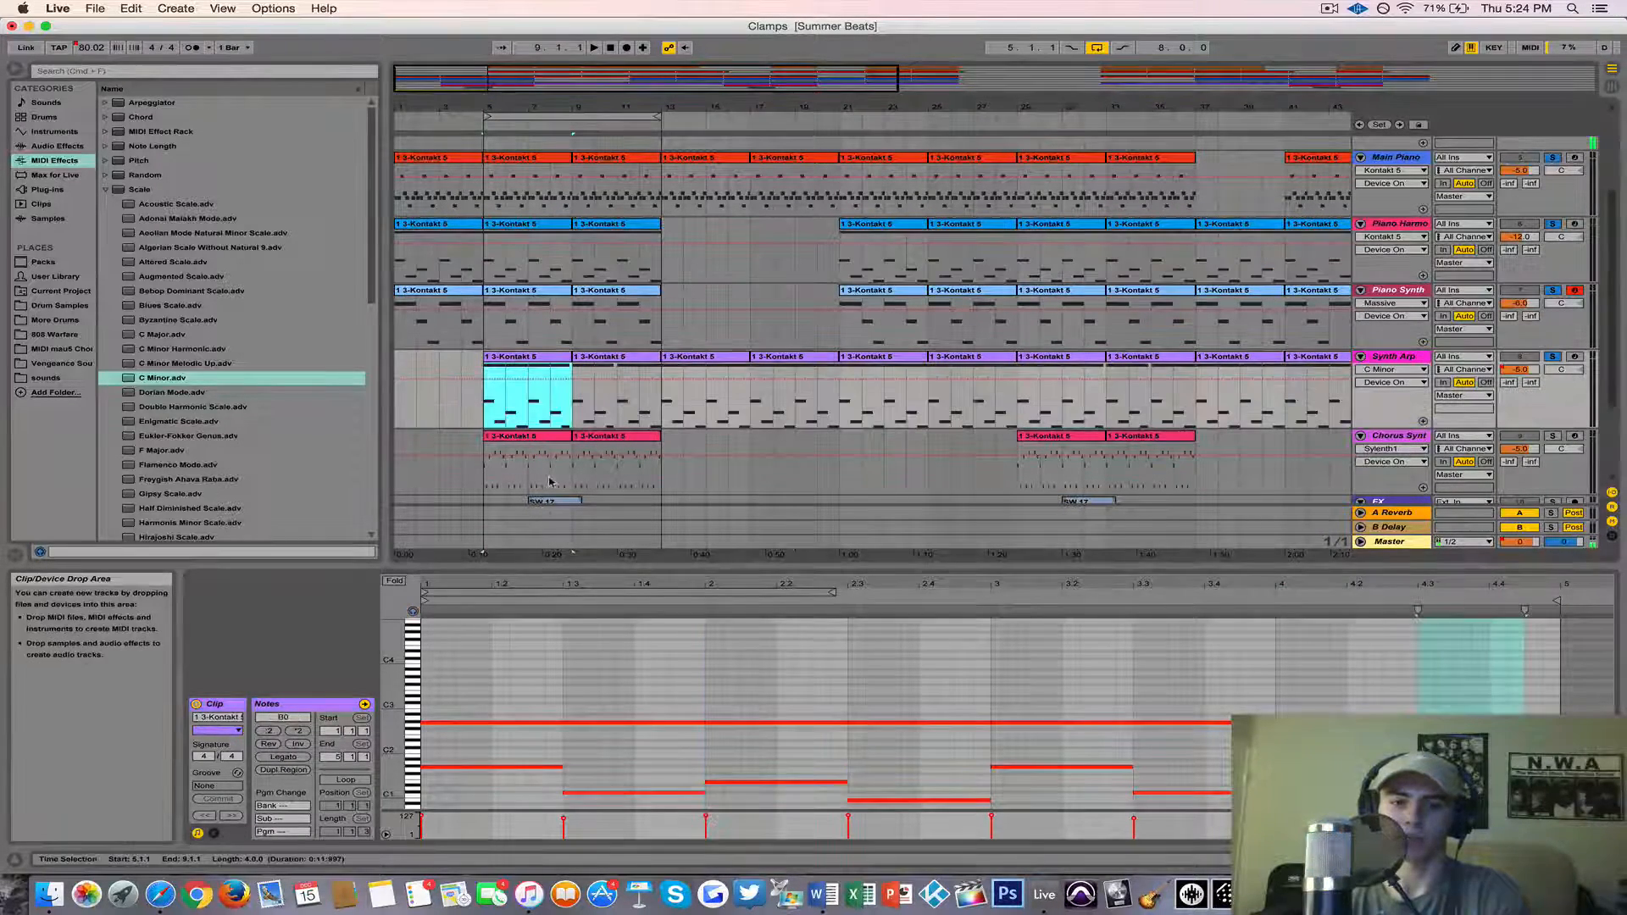
key("space")
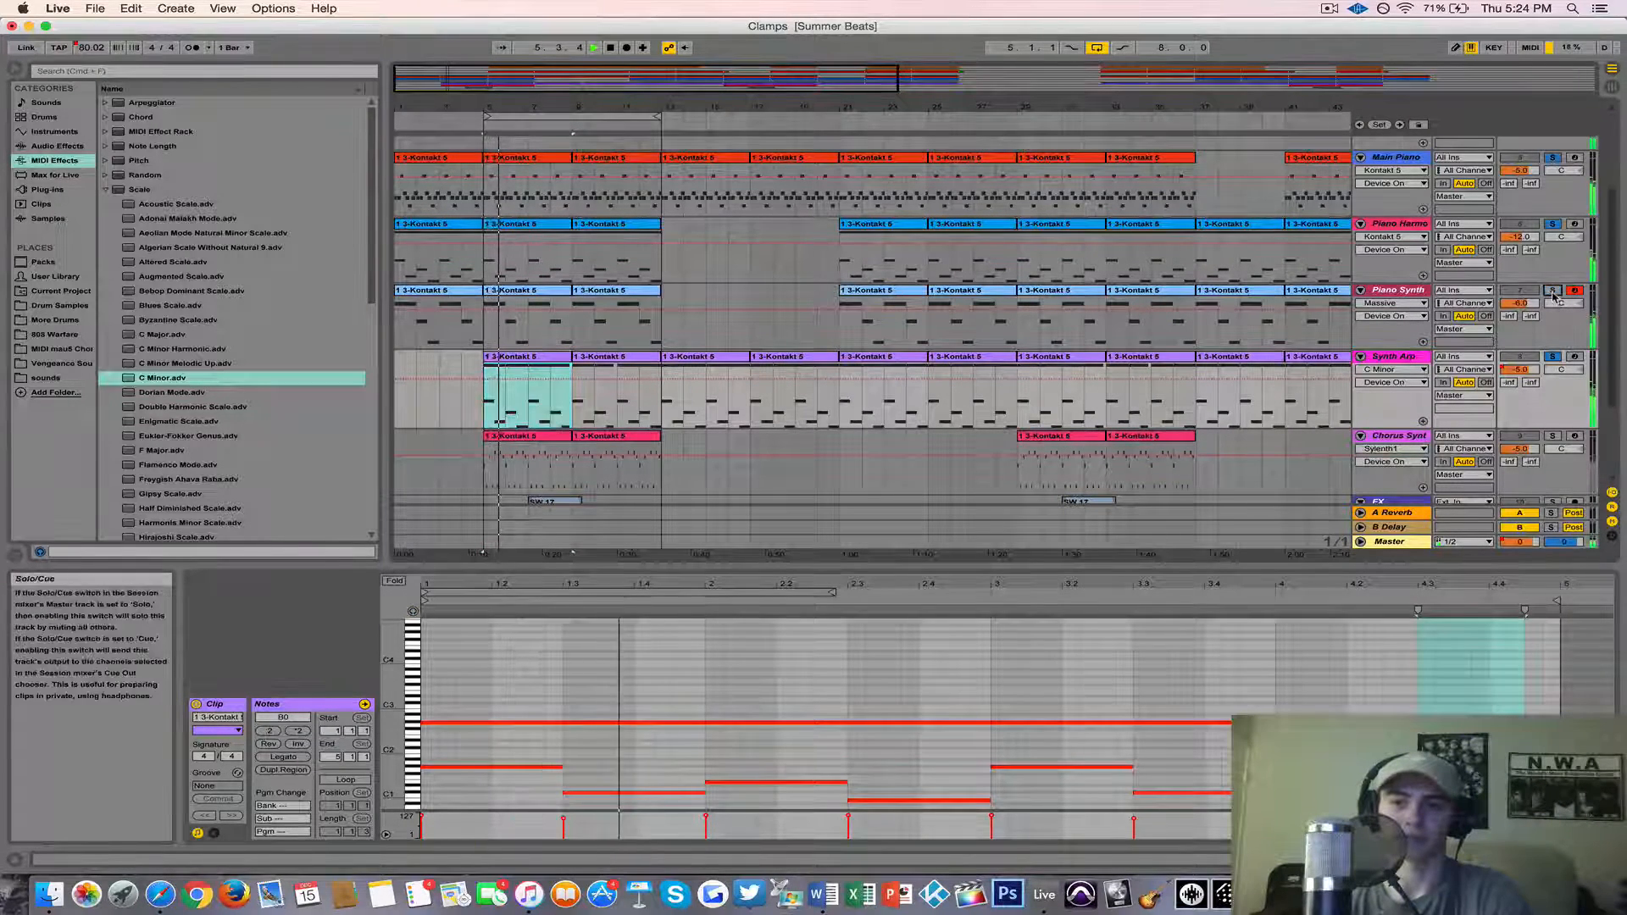
left_click(1553, 158)
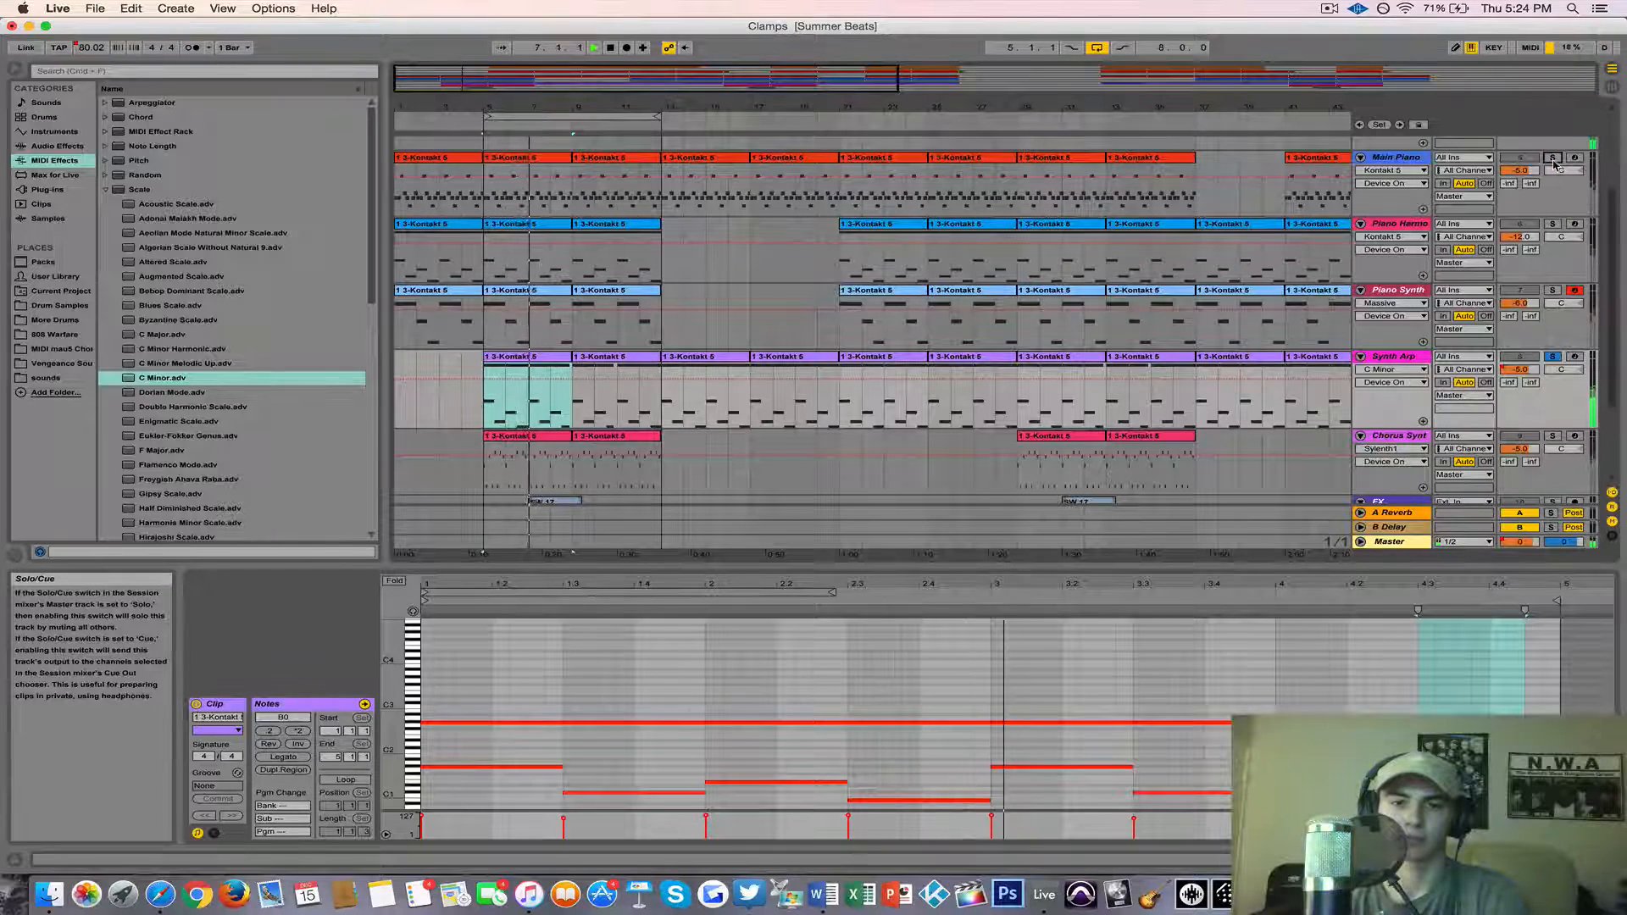
left_click(1552, 224)
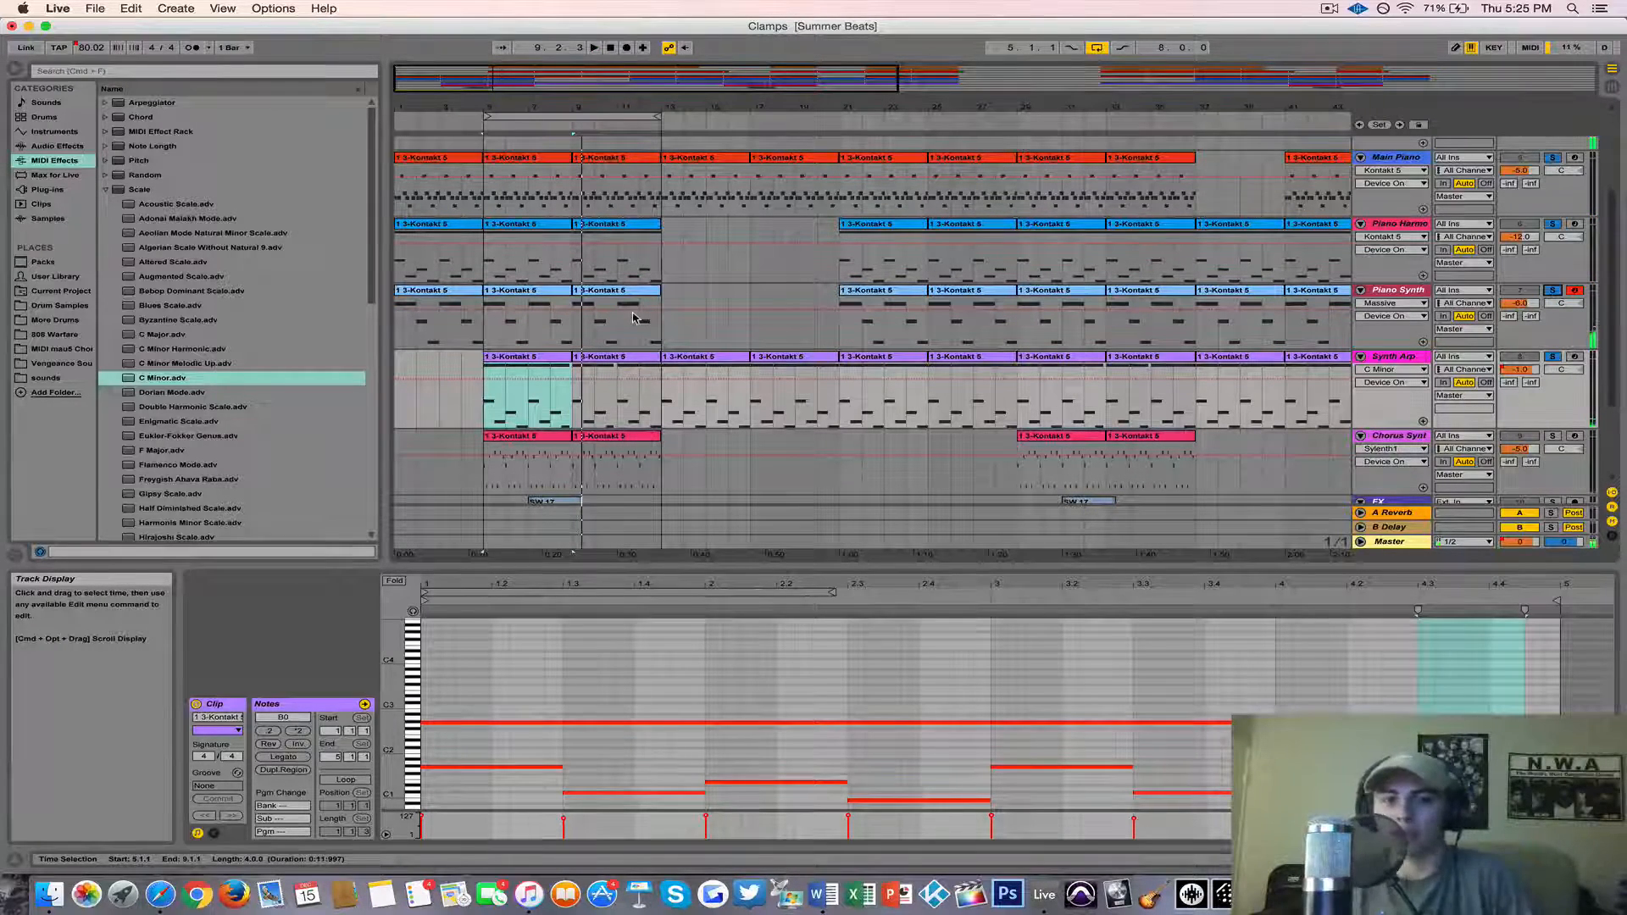
Step: Recheck the notes of the bar 5 Piano Harmo clip against those of the Synth Arp clip below it
left_click(520, 224)
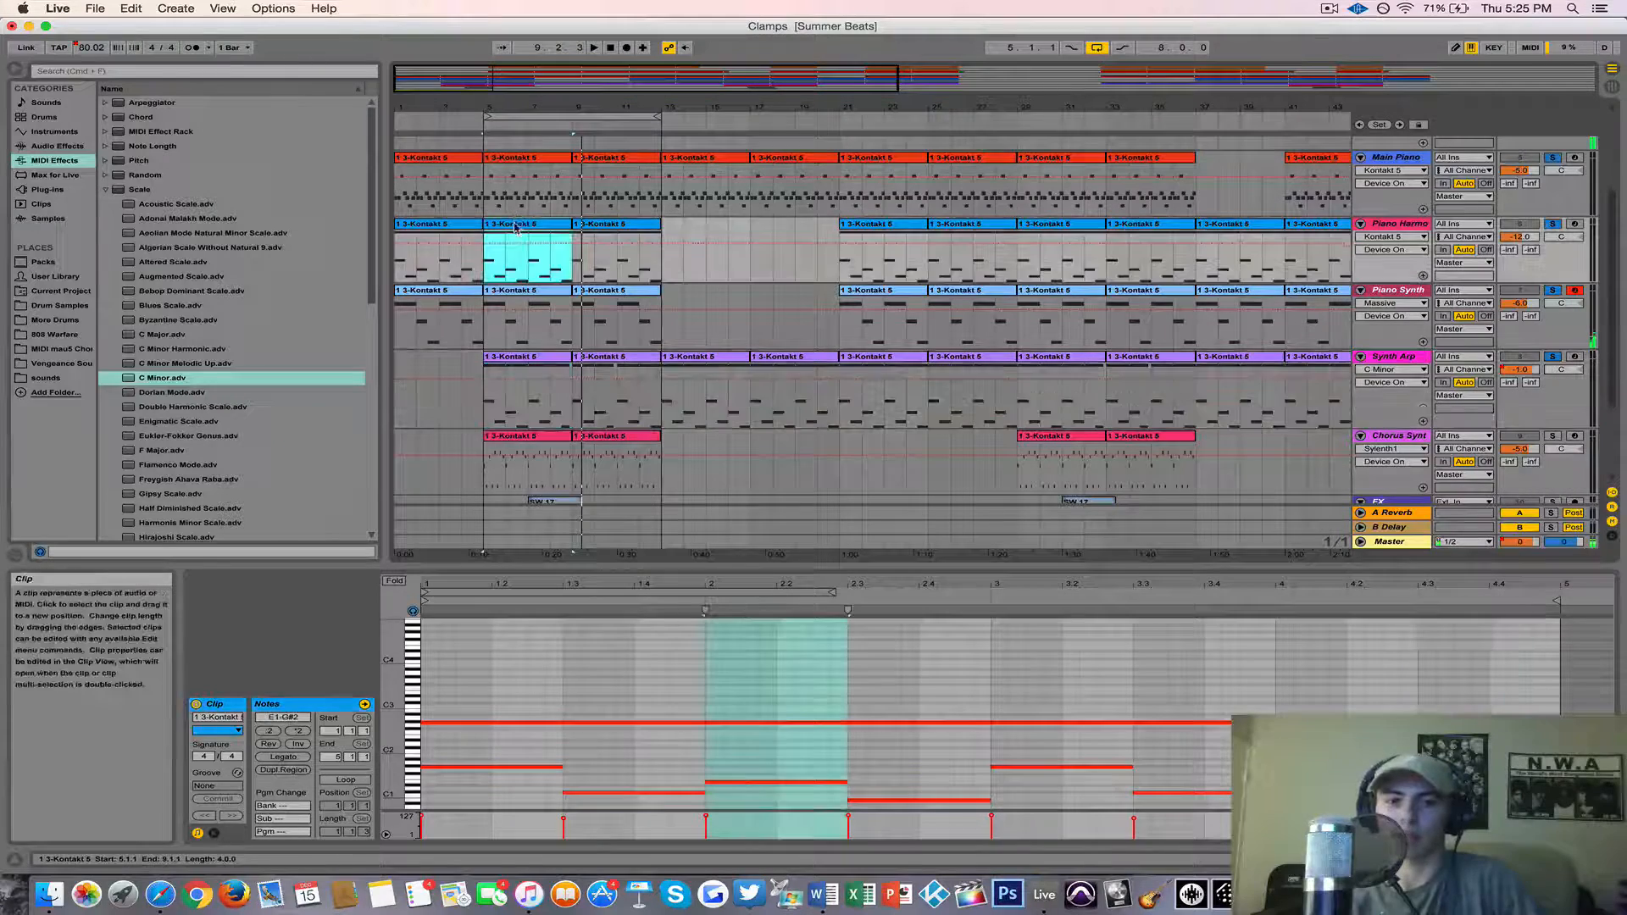
left_click(529, 366)
left_click(528, 358)
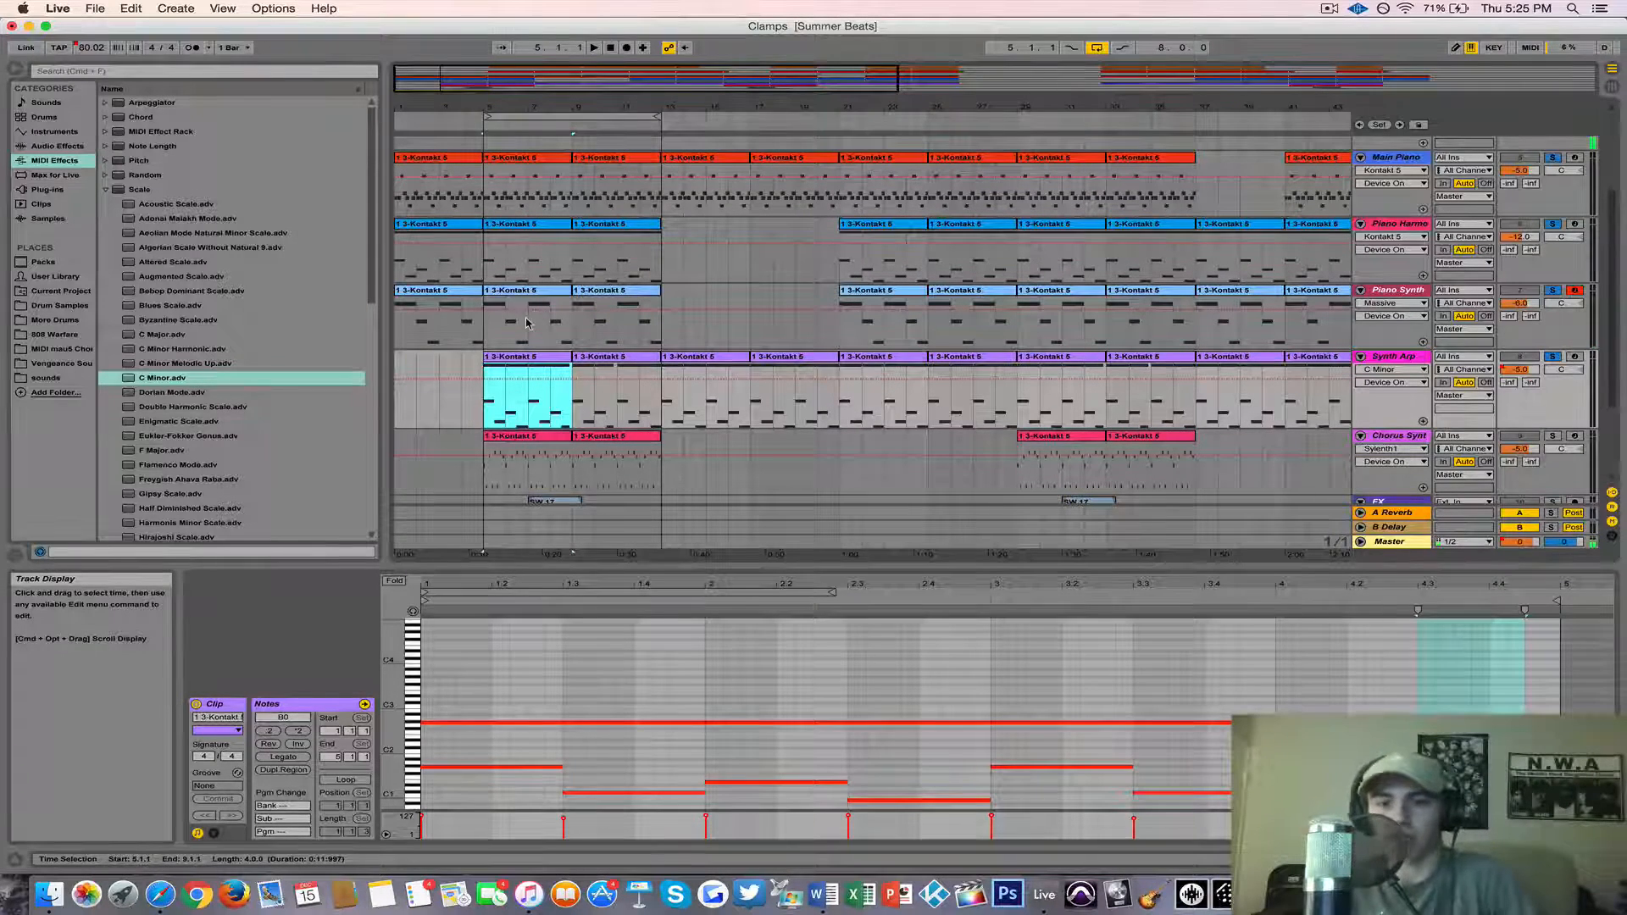
Step: Examine the notes of the first Chorus Synth clip and the ARP:No Bull preset in that track's Sylenth1 plug-in
left_click(518, 453)
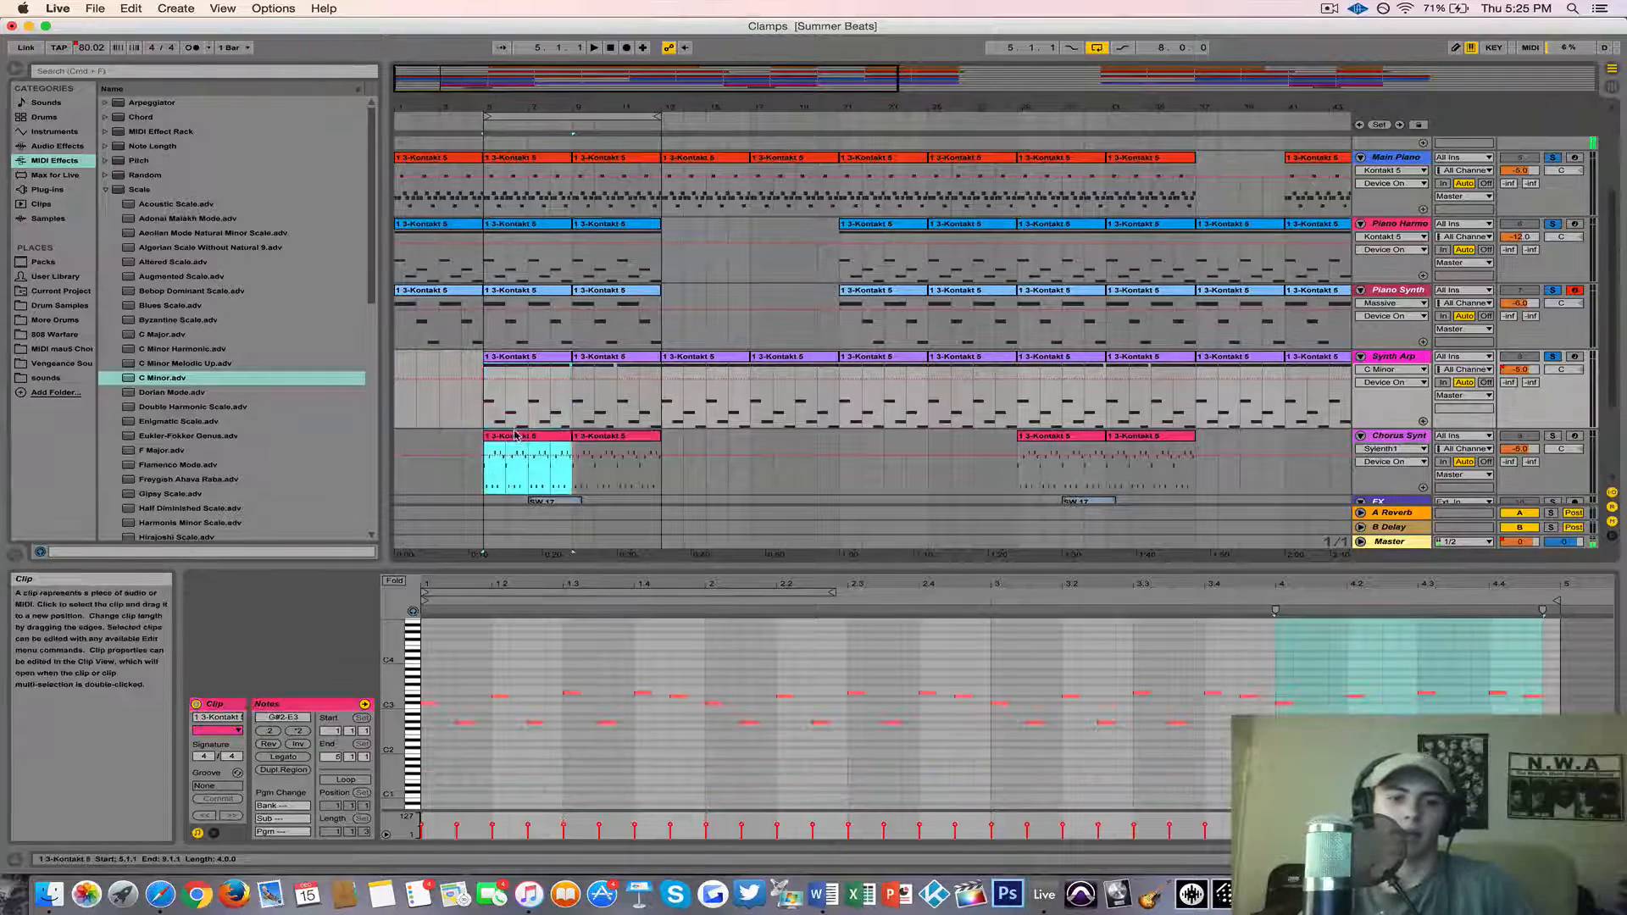
left_click(1387, 435)
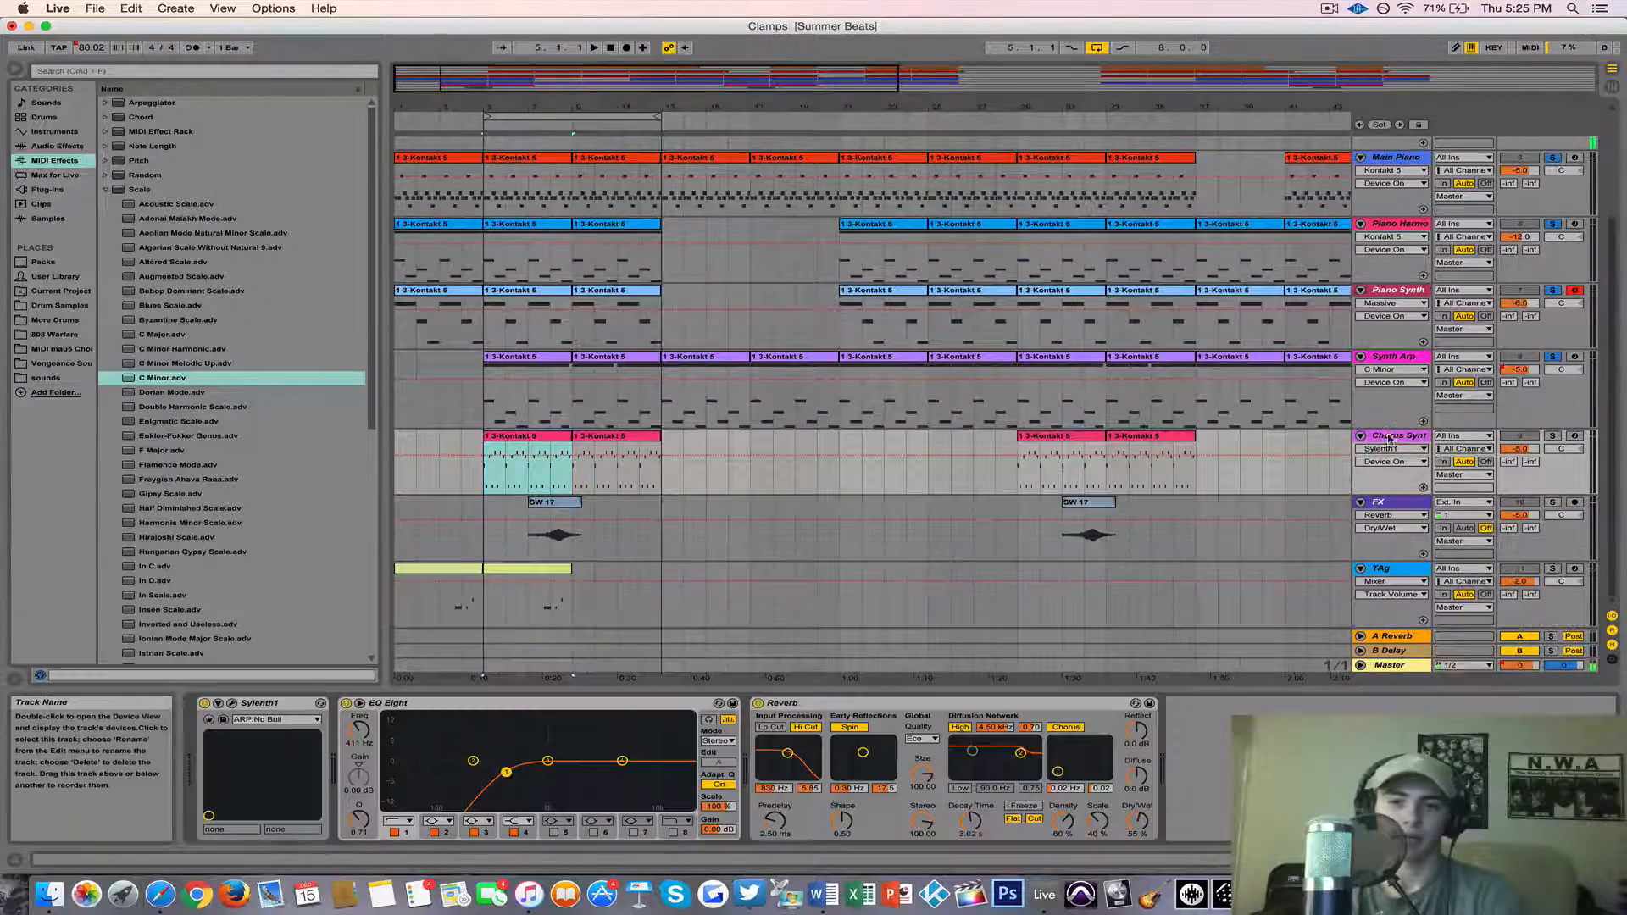
left_click(232, 704)
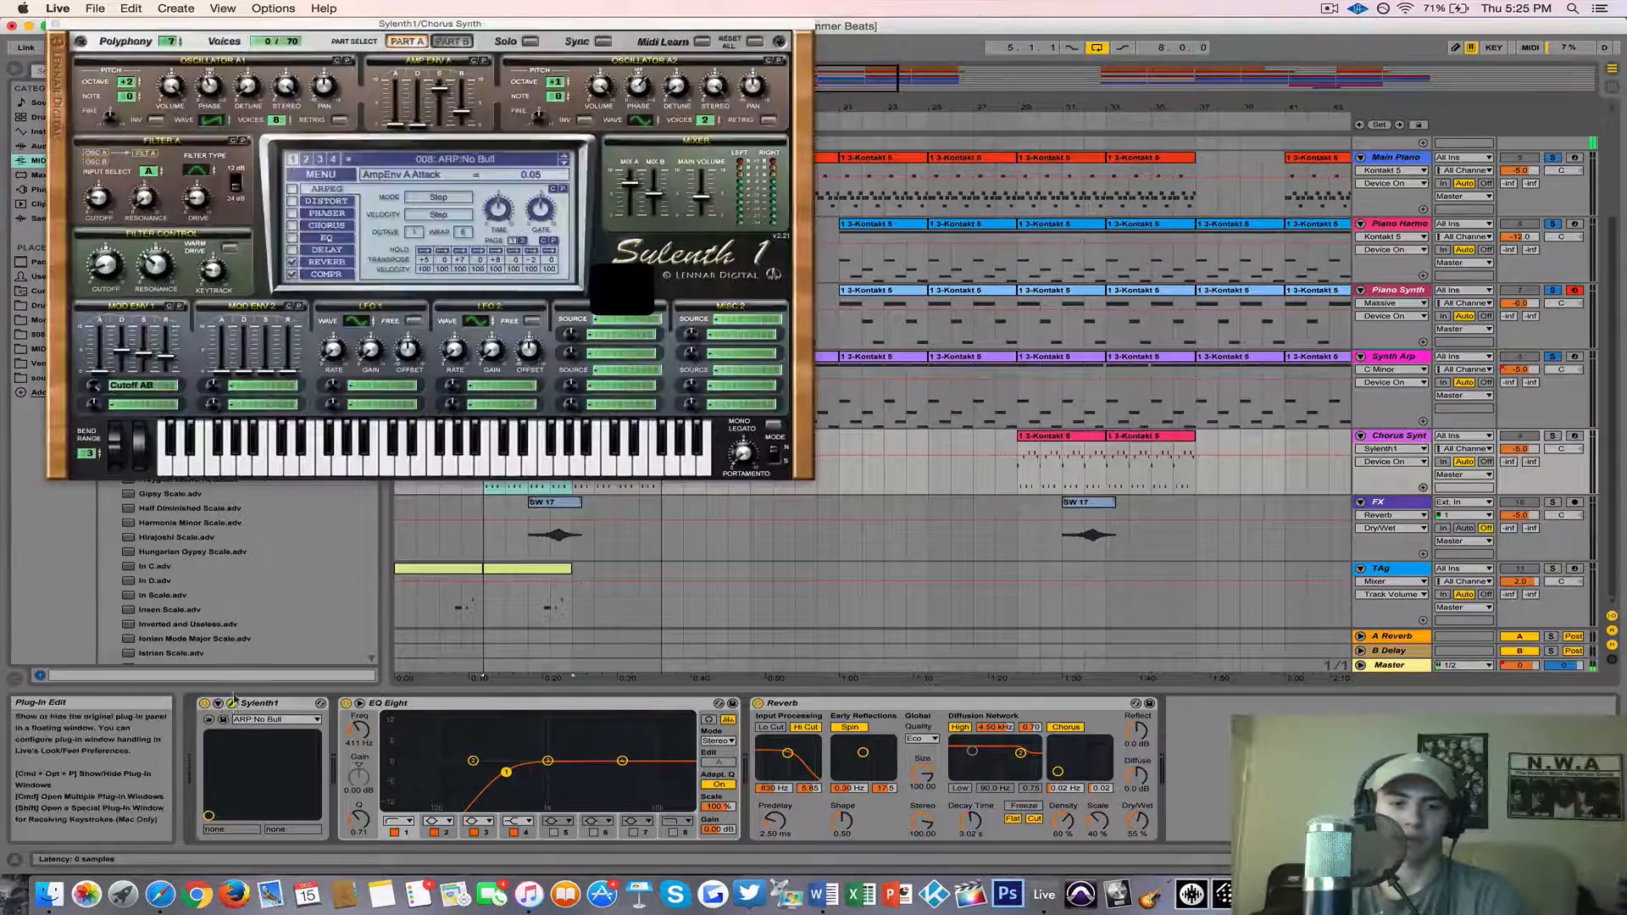
left_click(55, 25)
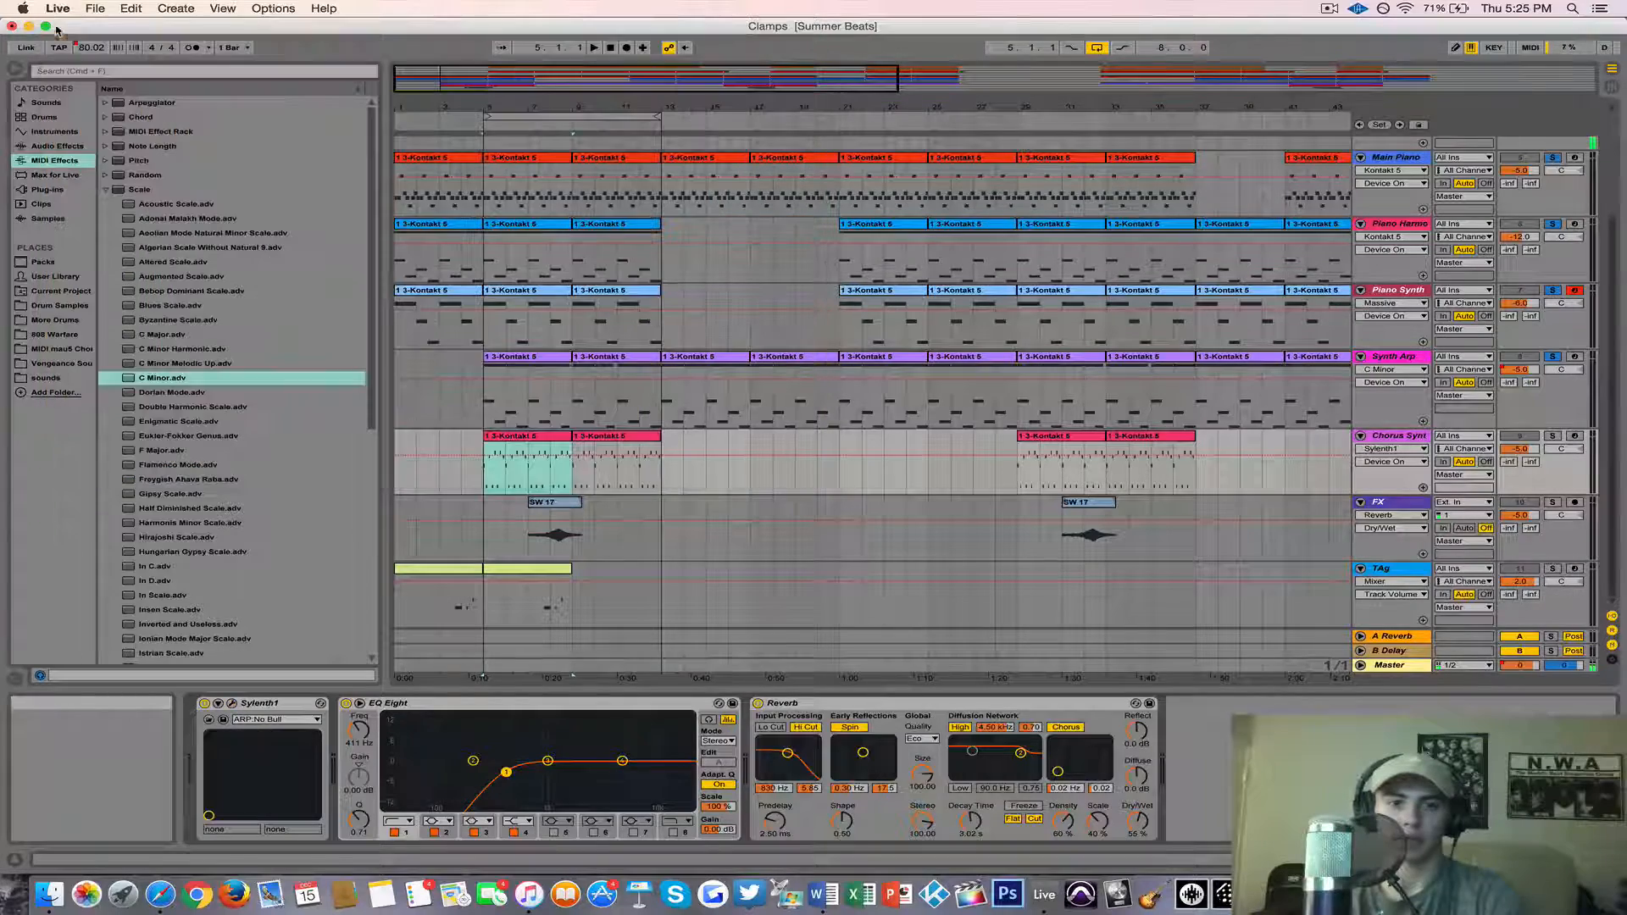
left_click(516, 437)
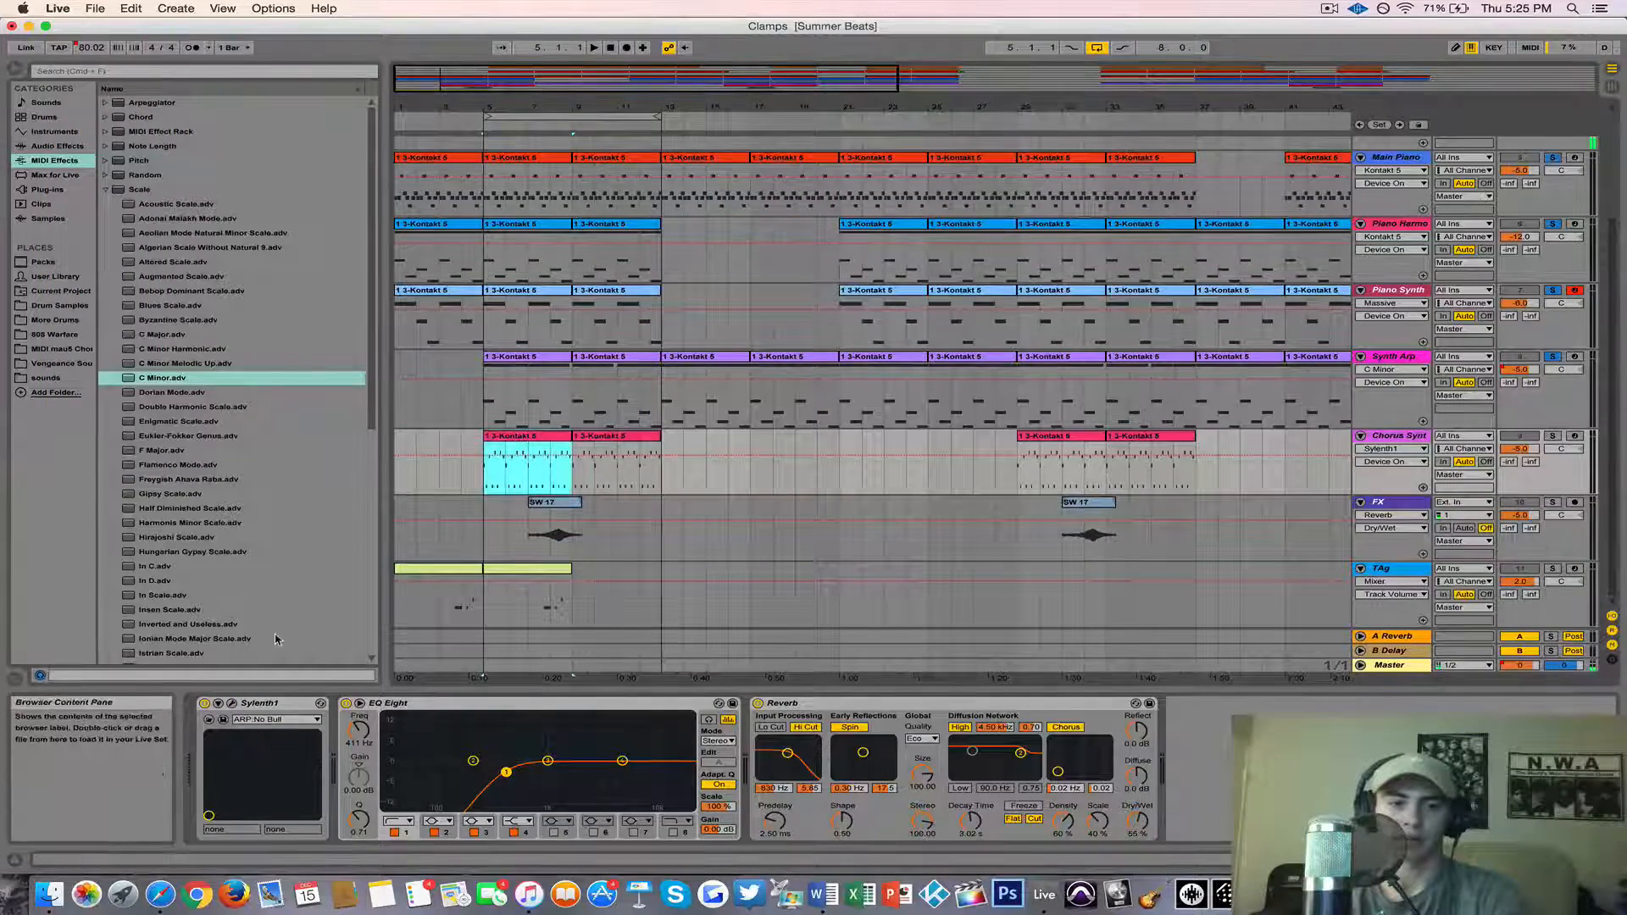
left_click(232, 704)
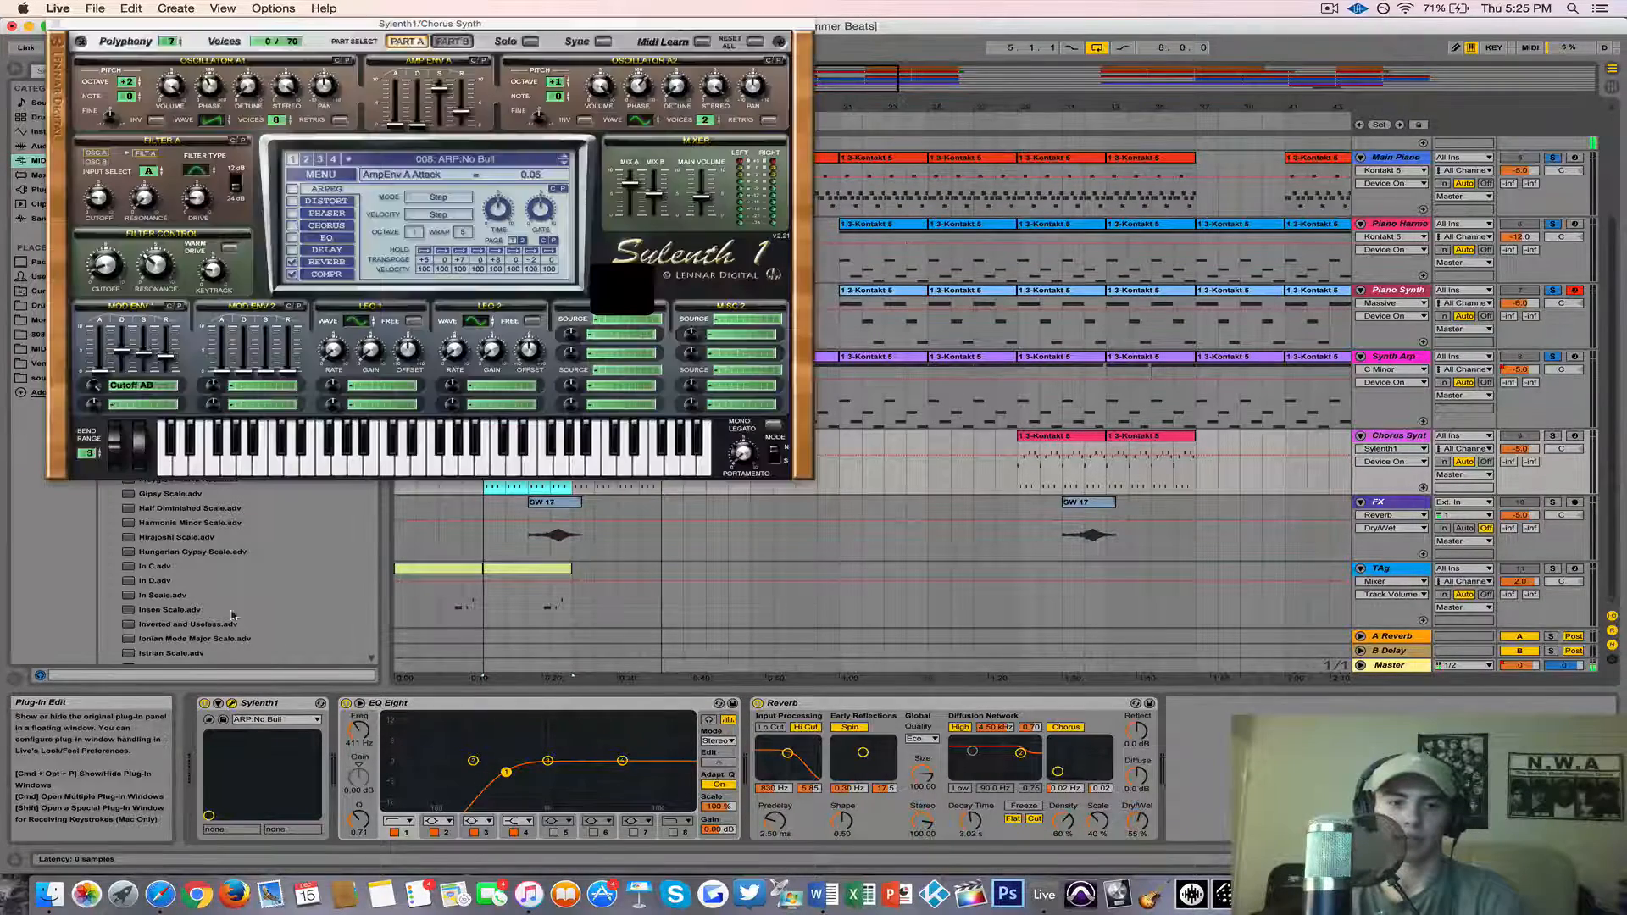
Step: Turn off the arpeggiator in the Chorus Synth track's Sylenth1 plug-in and close the plug-in window
left_click(290, 189)
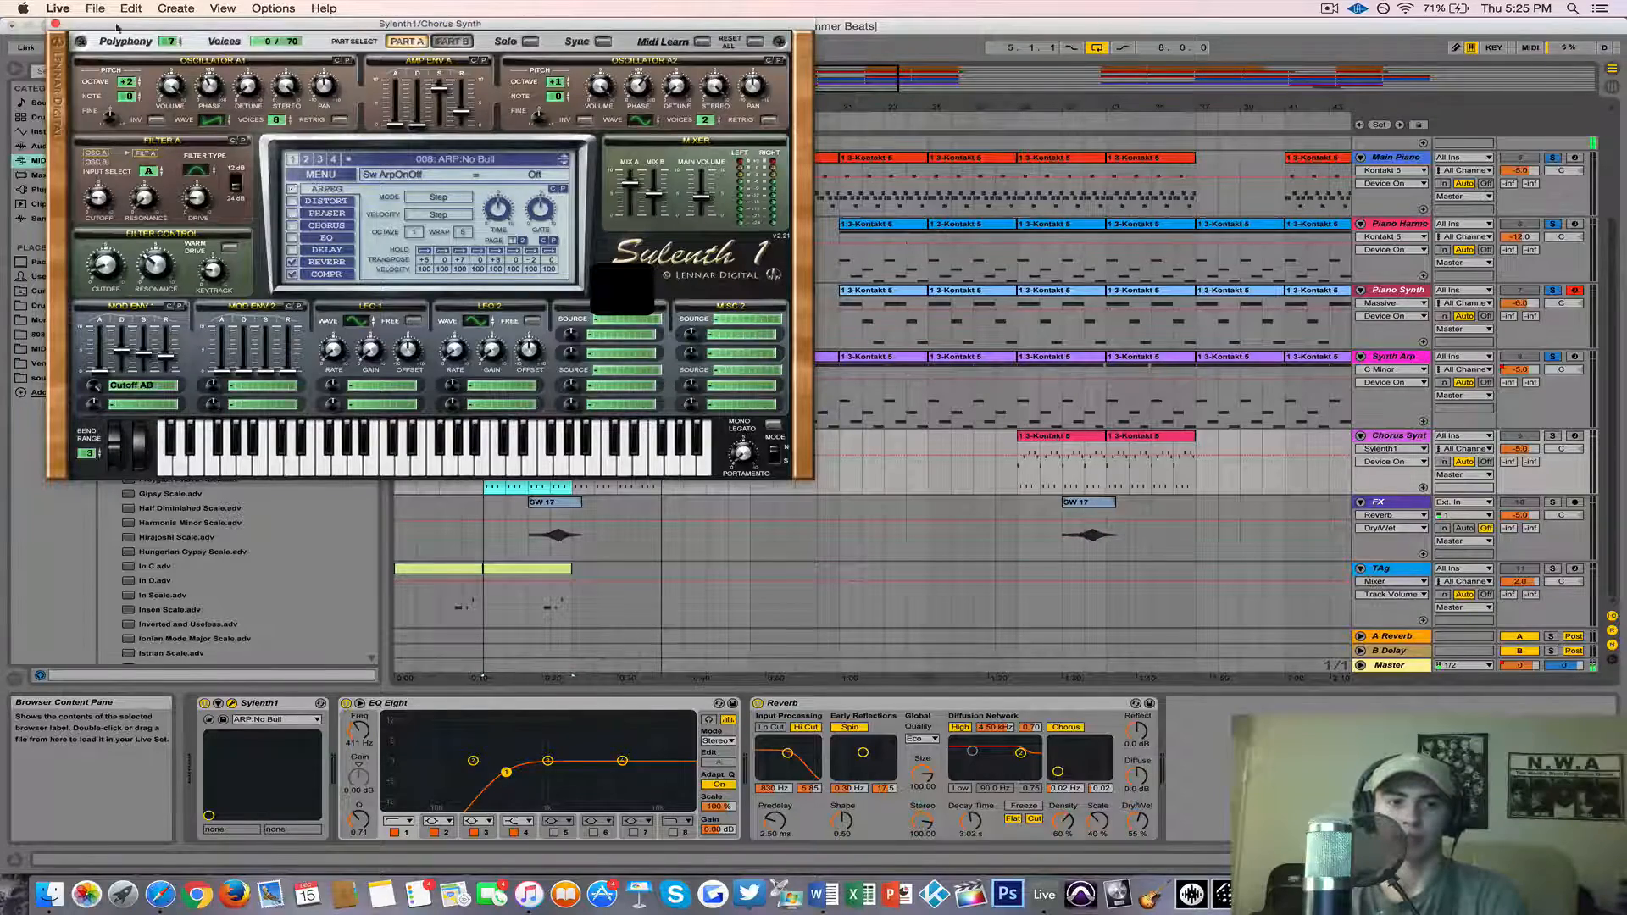
left_click(55, 24)
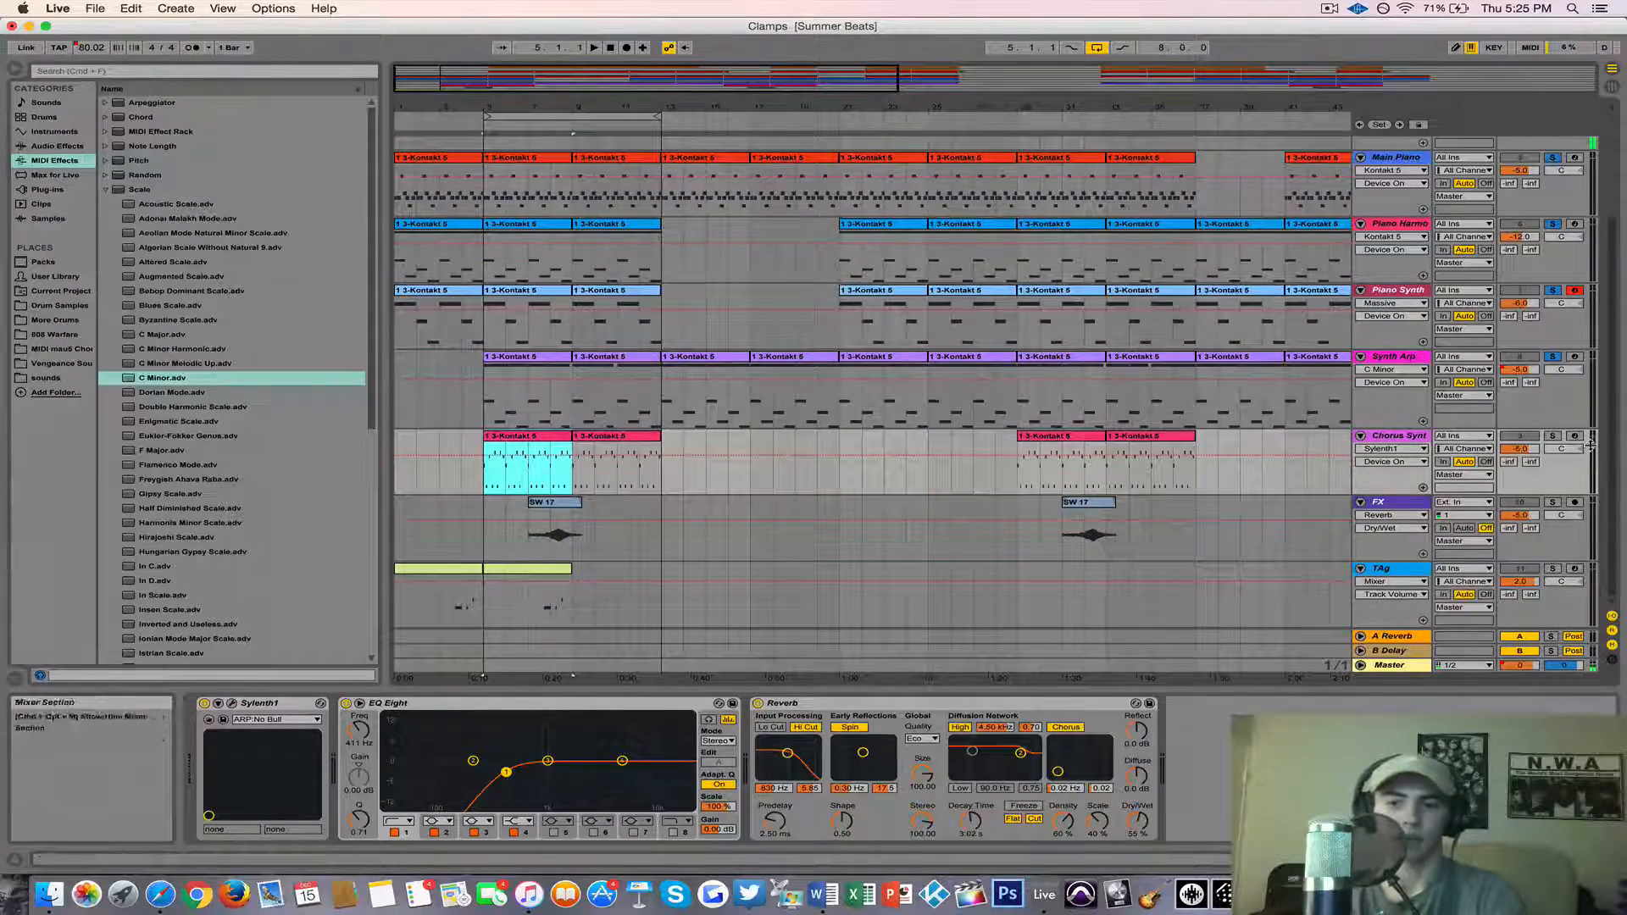
Step: Solo Chorus Synth, play the loop from bar 5, and open the track's first clip to view its notes
left_click(1552, 437)
key("space")
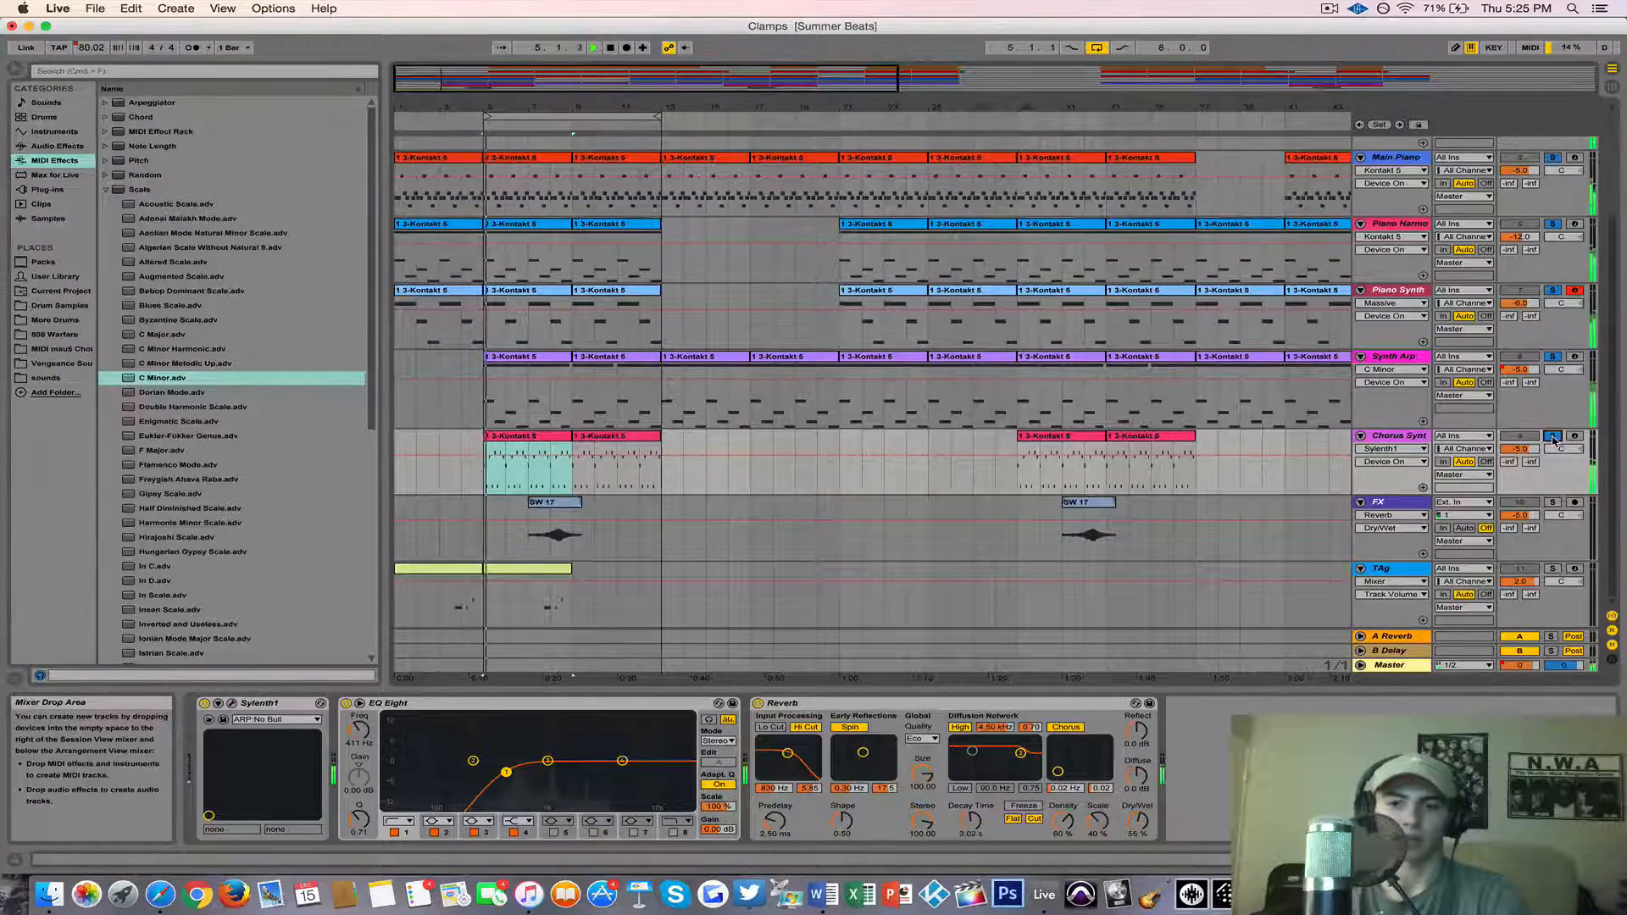
scroll(1552, 359, "up", 3)
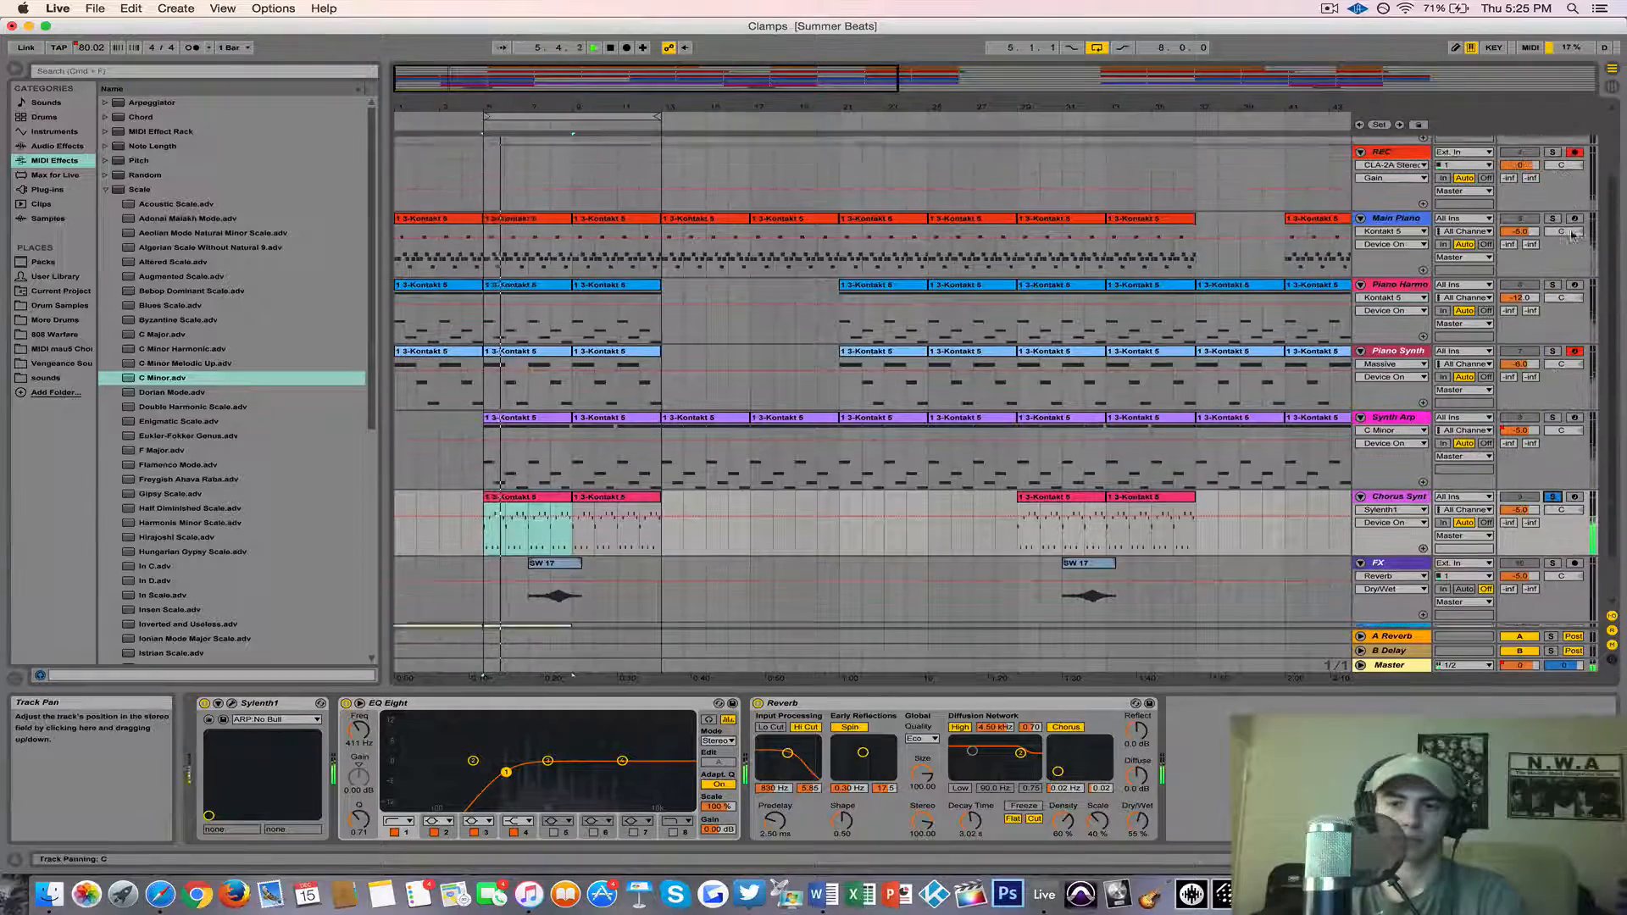
scroll(1258, 322, "down", 3)
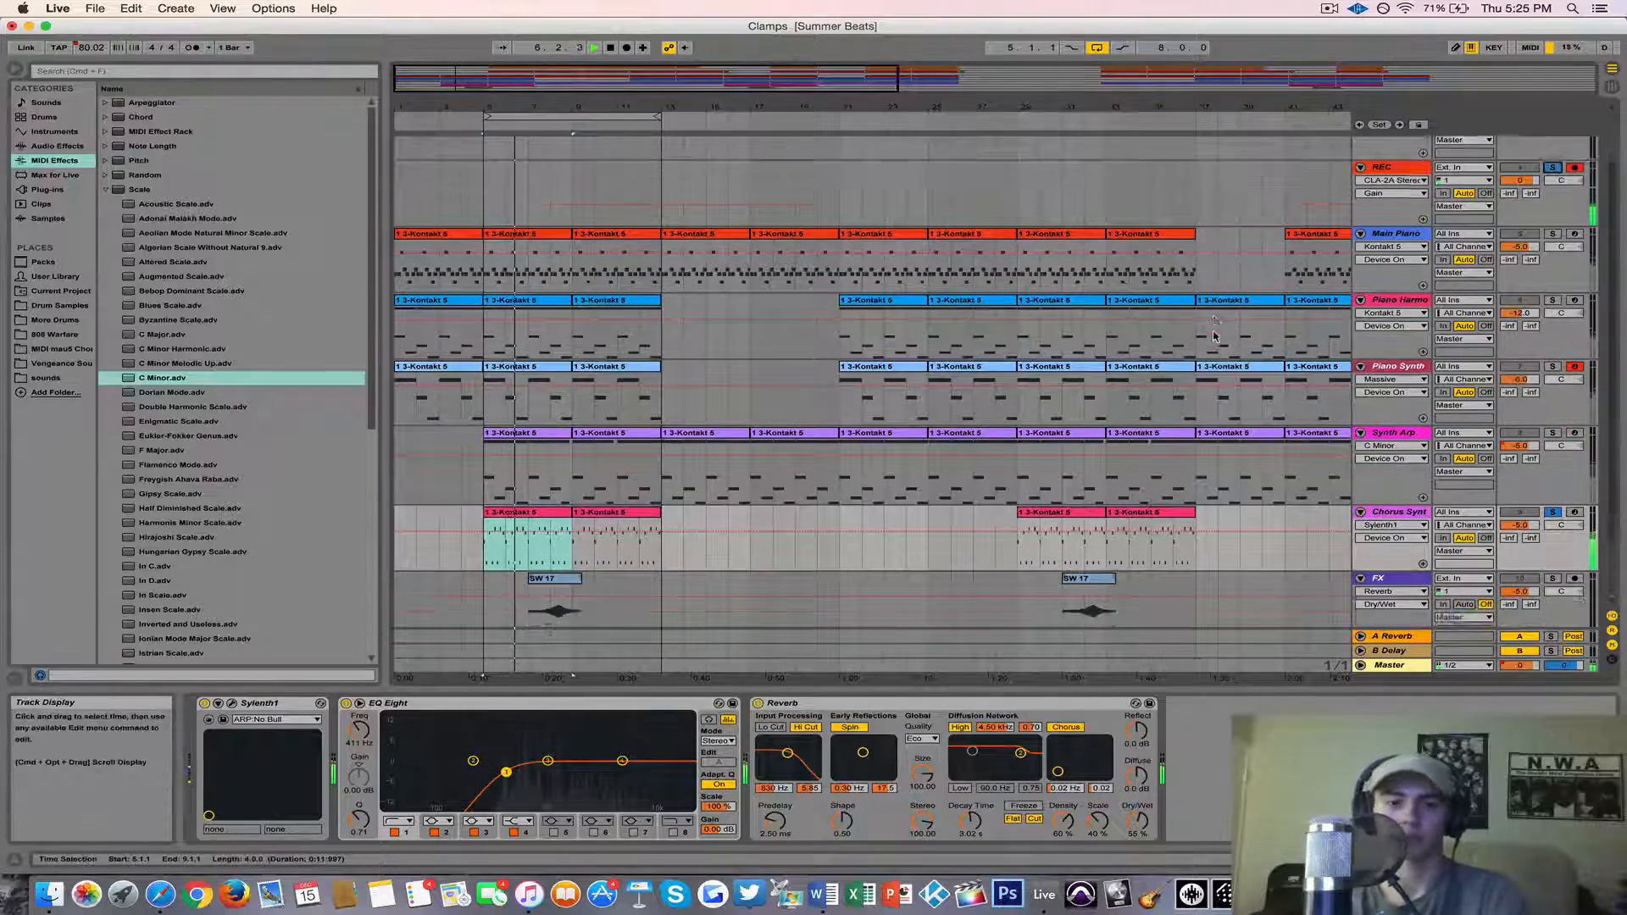
double_click(534, 458)
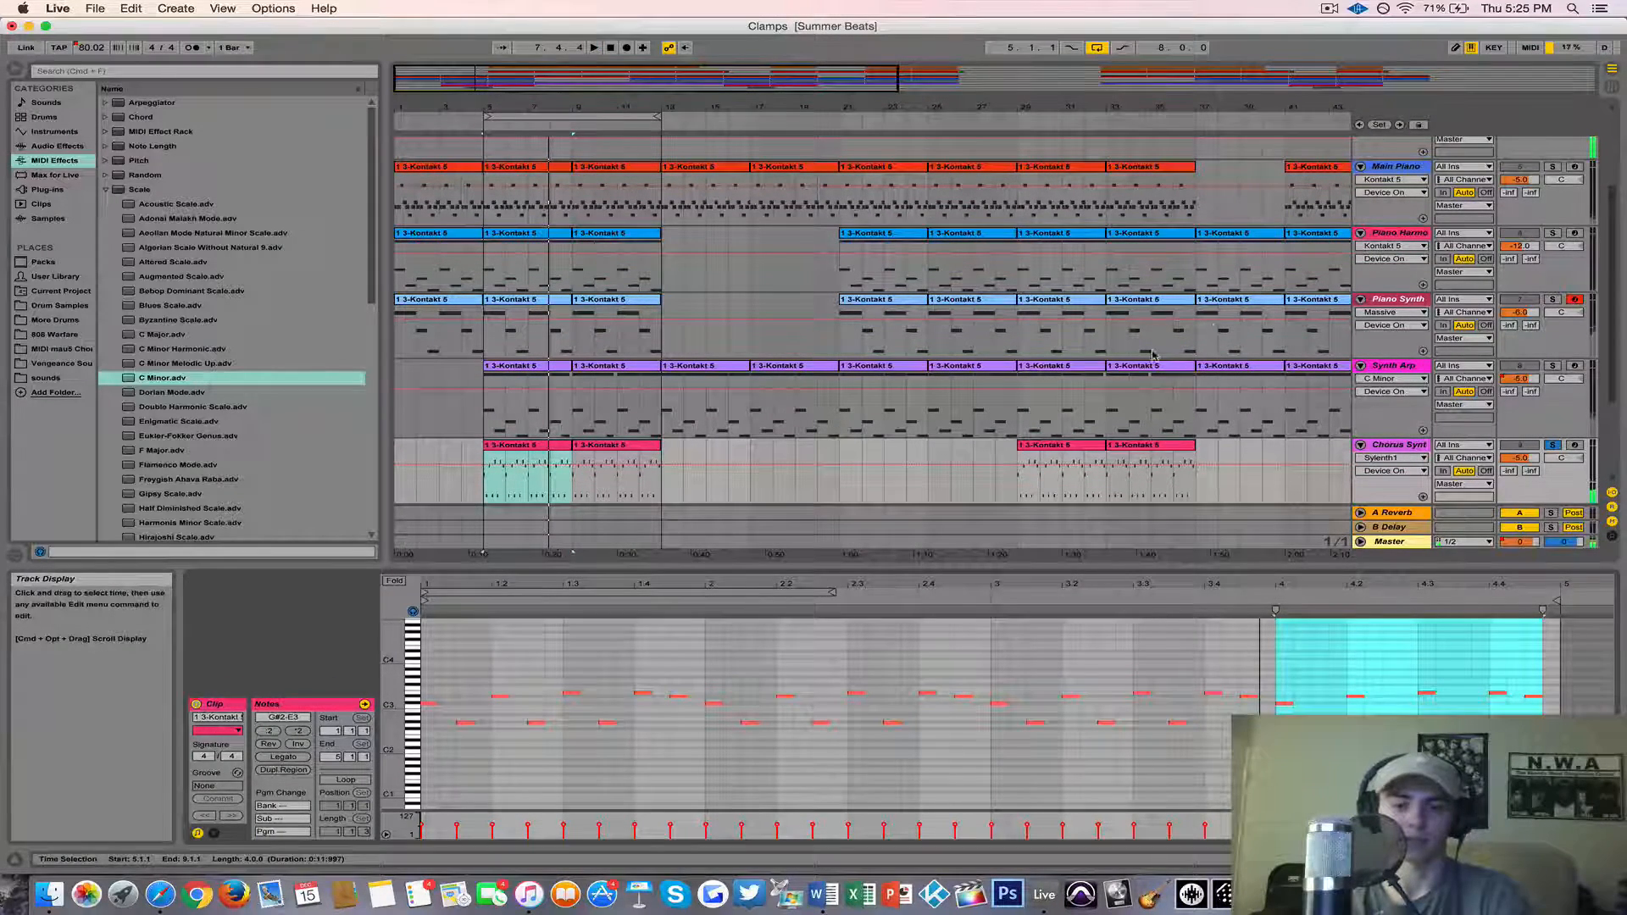
Step: Add Main Piano, Piano Harmo, Piano Synth and Synth Arp to the solo alongside Chorus Synth
scroll(1269, 414, "up", 3)
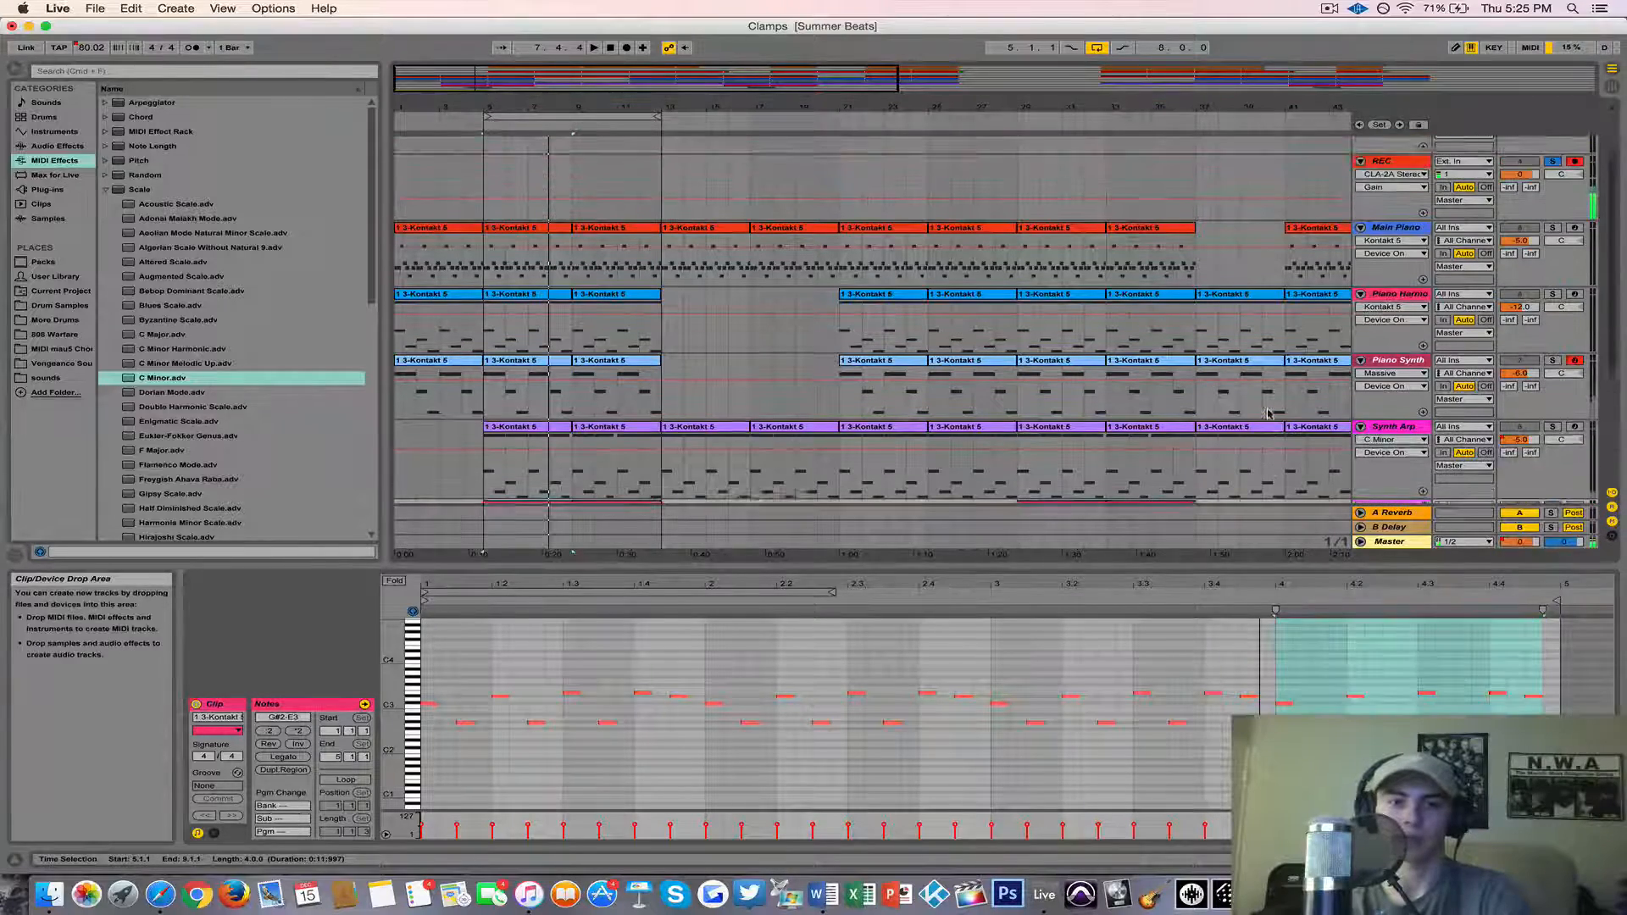
left_click(1551, 258)
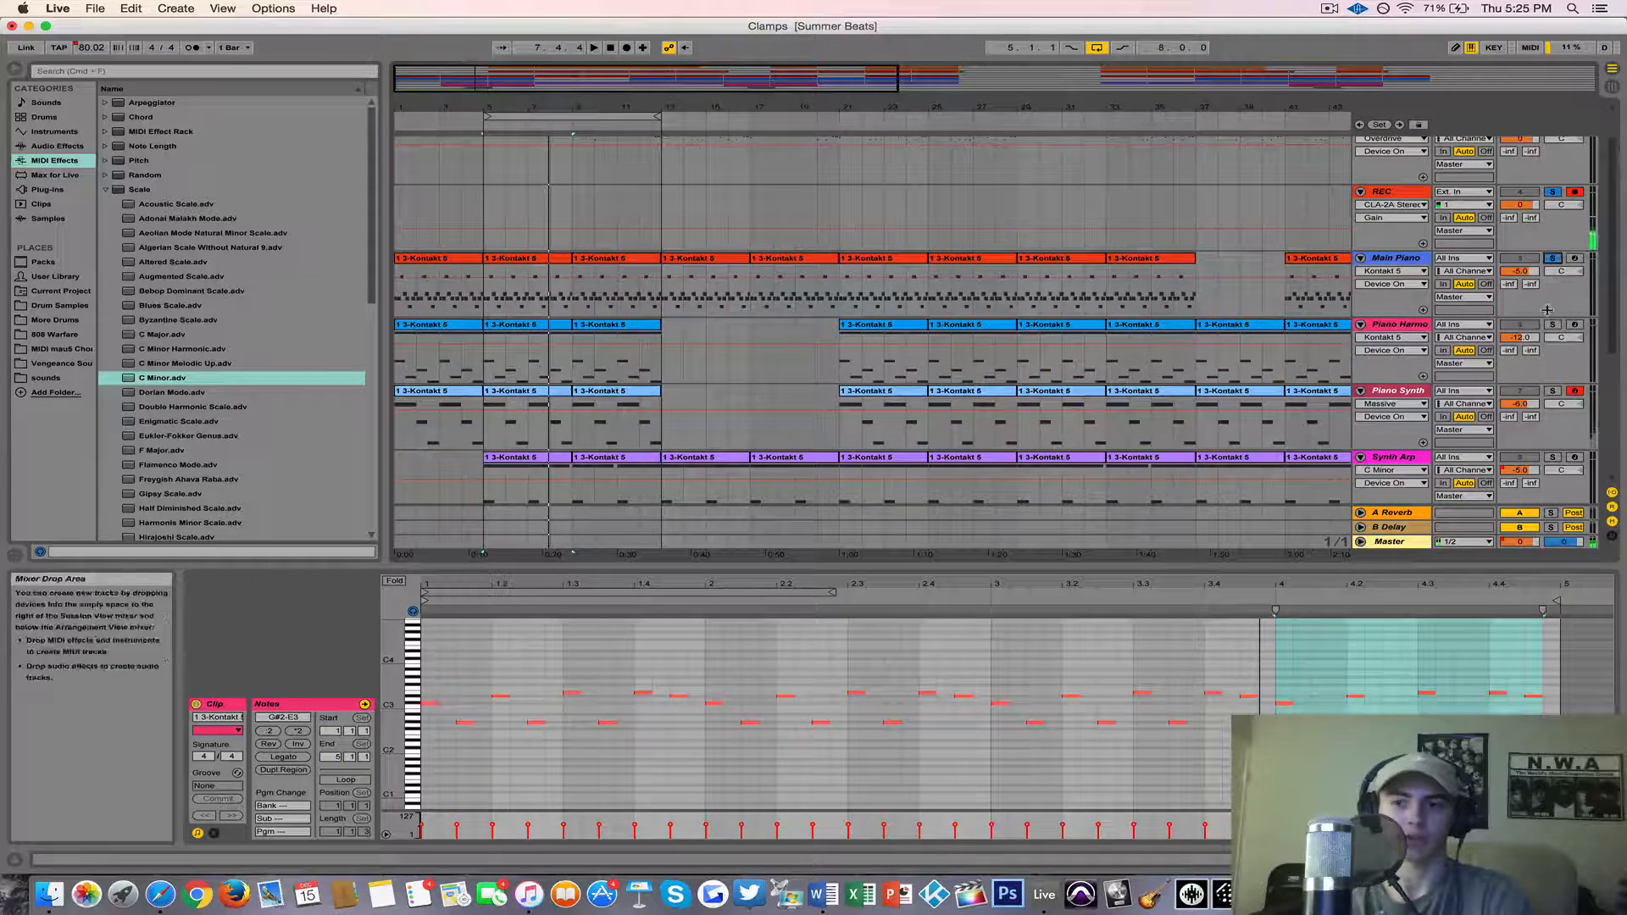
left_click(1552, 392)
scroll(1552, 392, "down", 5)
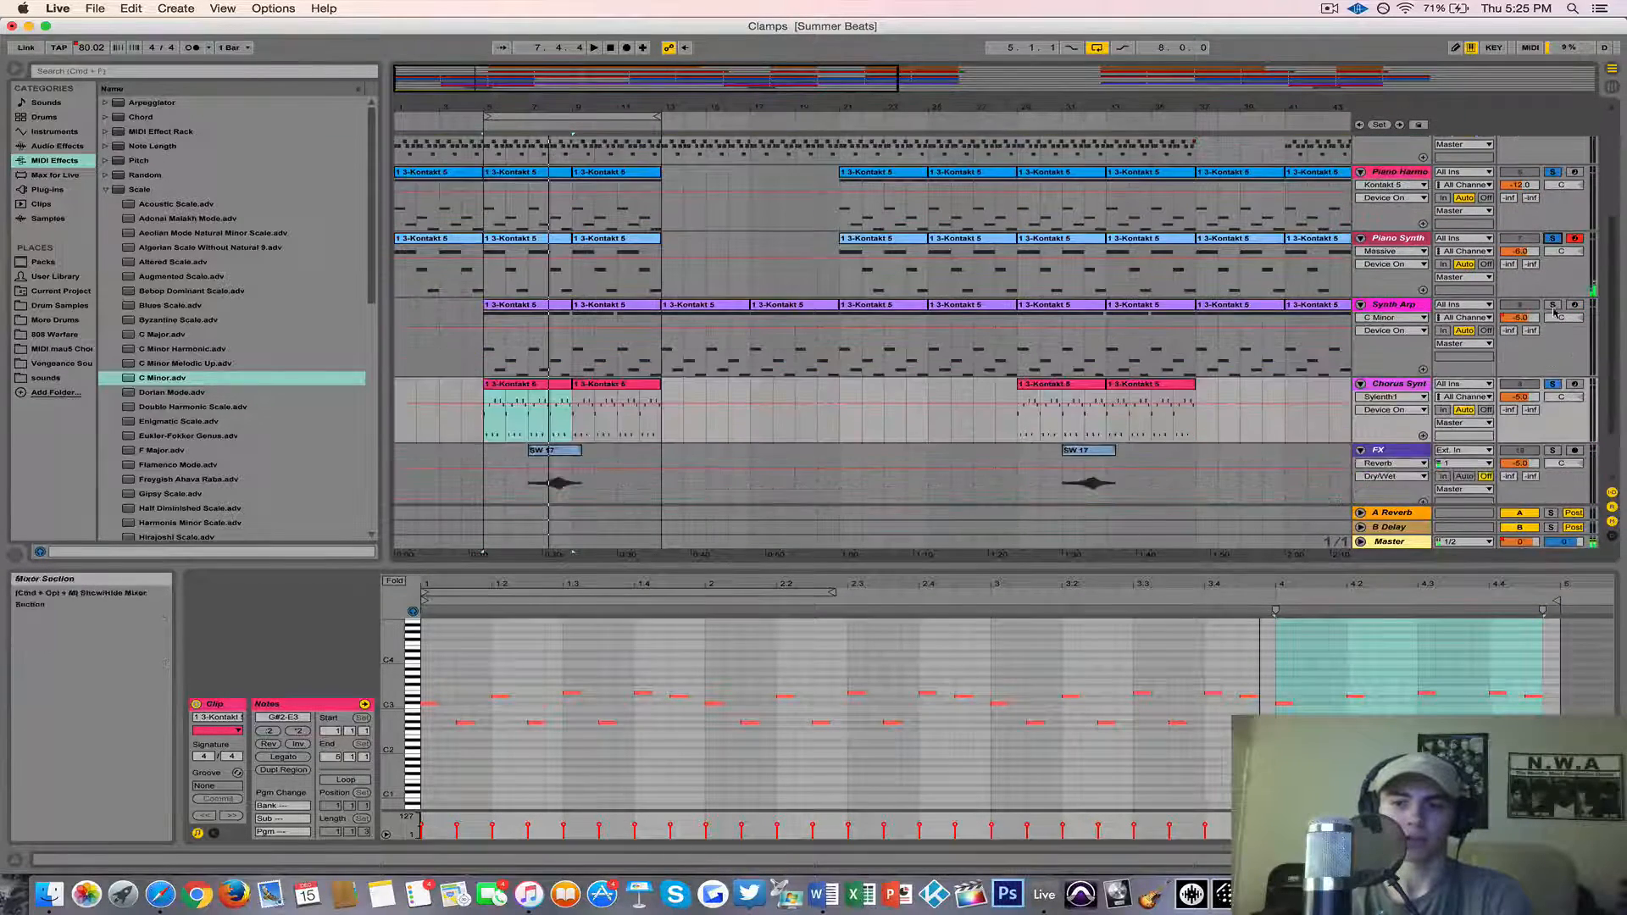
left_click(1551, 304)
scroll(591, 448, "down", 2)
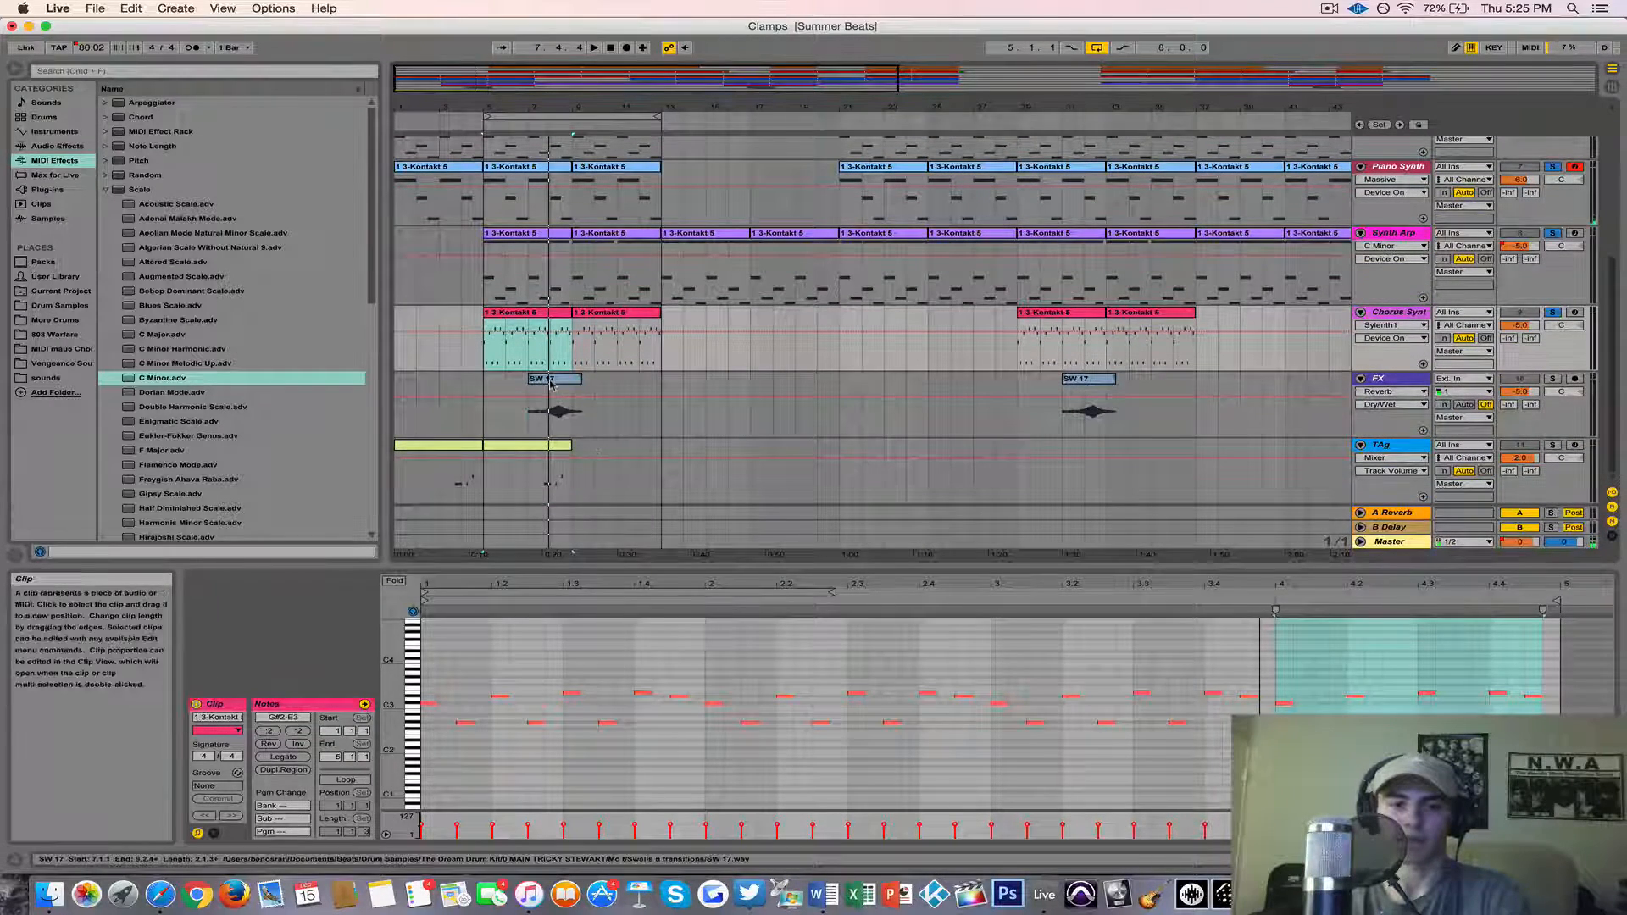
Step: Open the first SW 17 clip on the FX track and play the arrangement from bar 7 to hear the transition
left_click(576, 402)
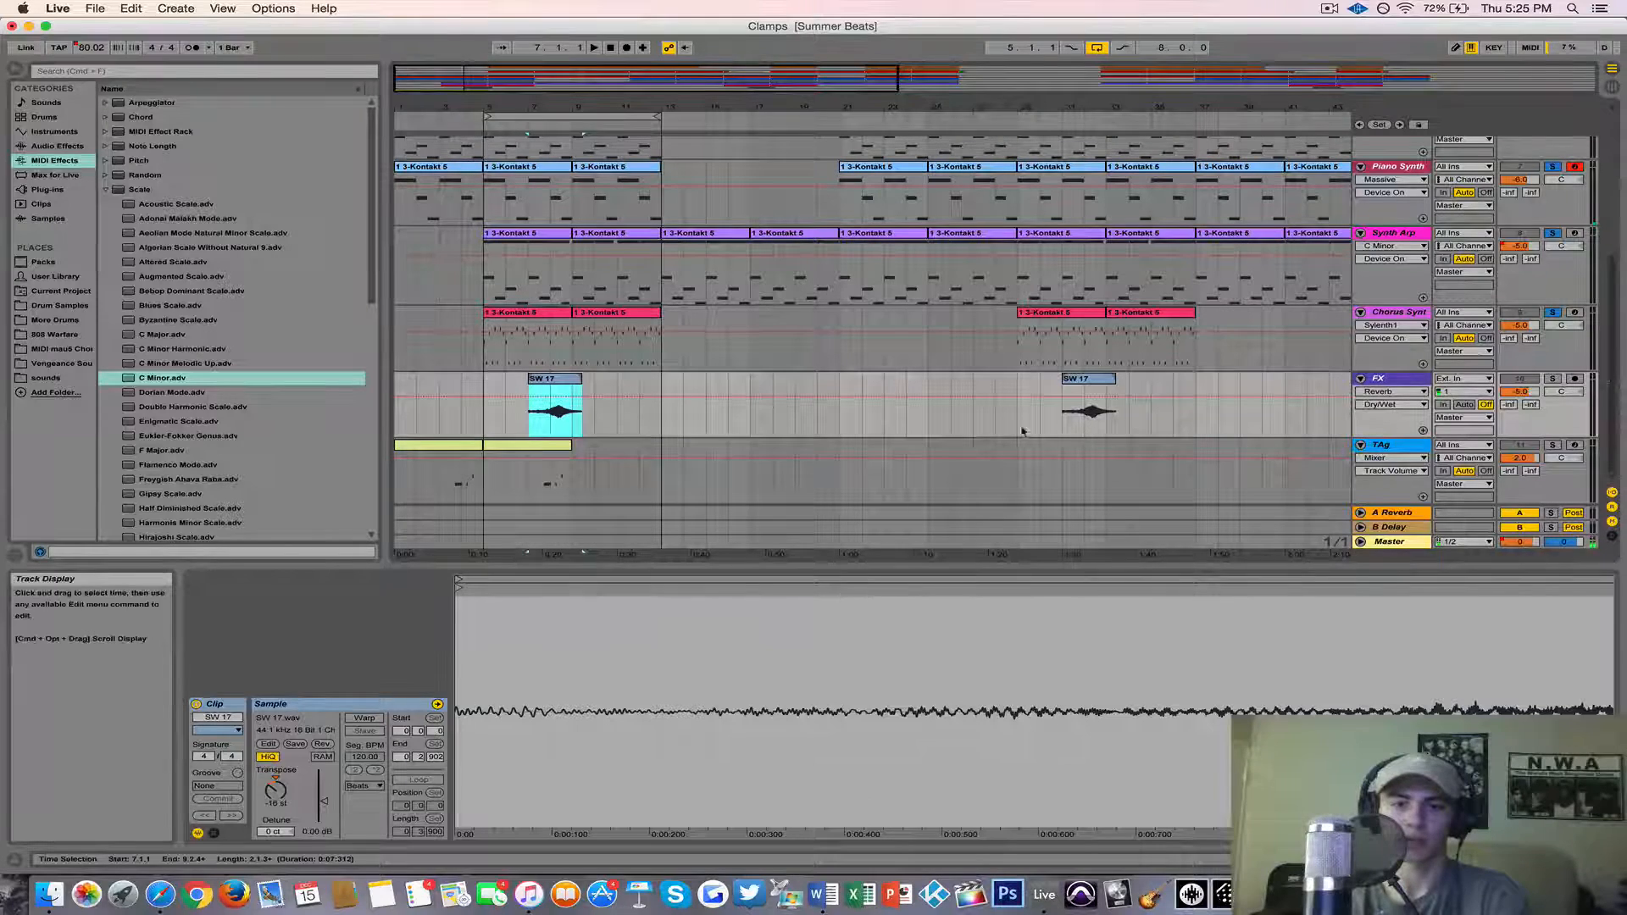
left_click(526, 423)
key("space")
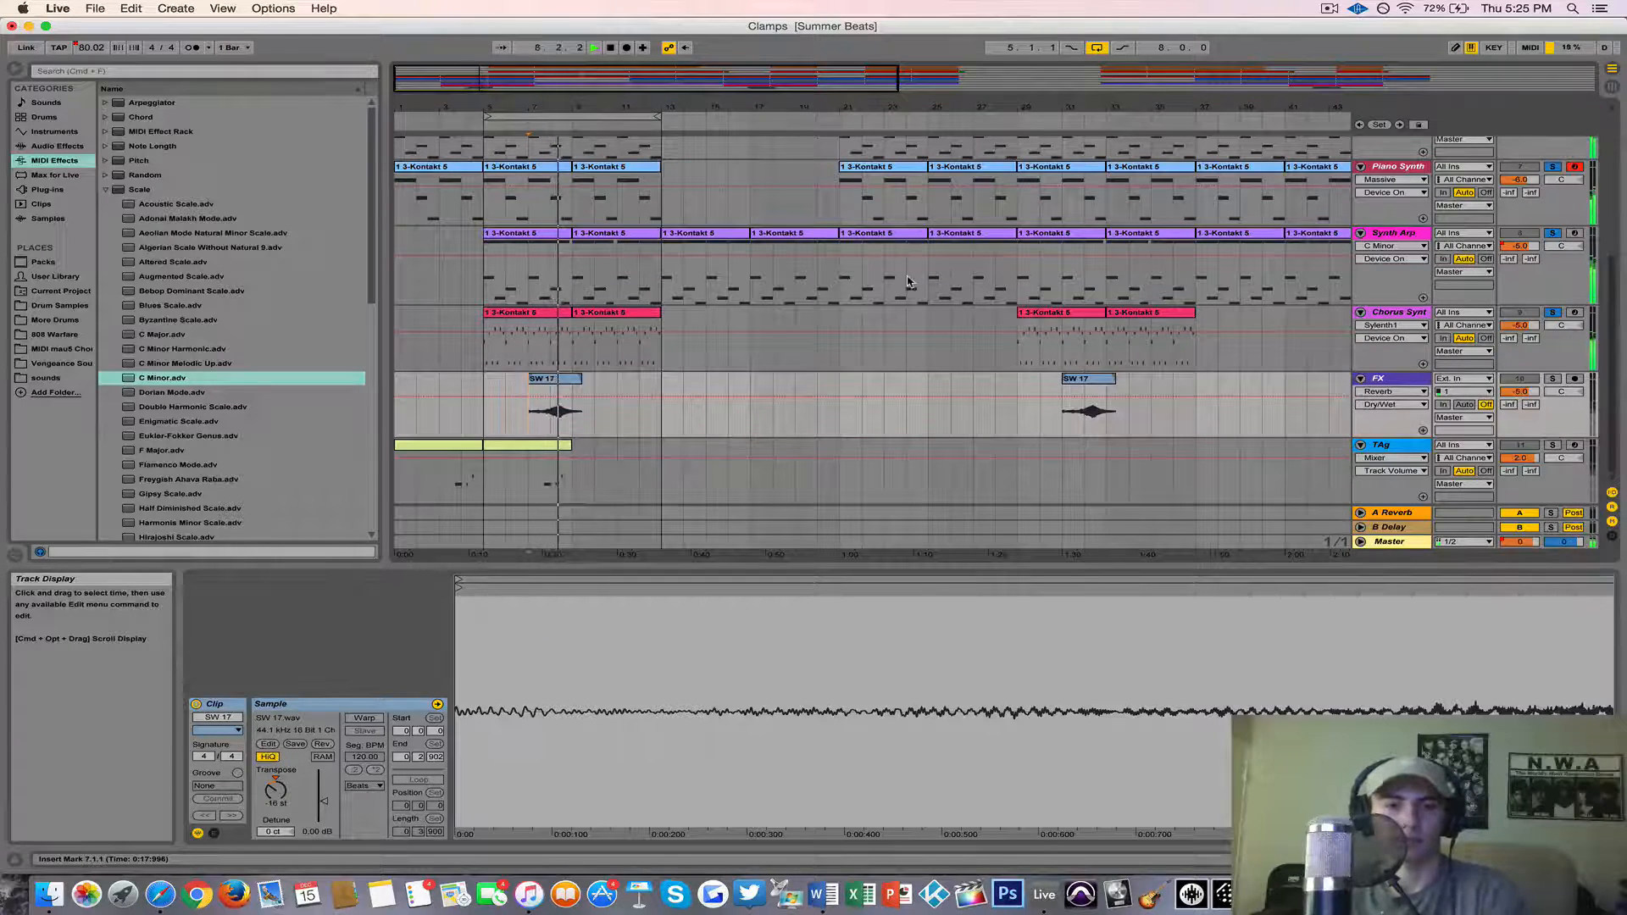
scroll(908, 282, "up", 1)
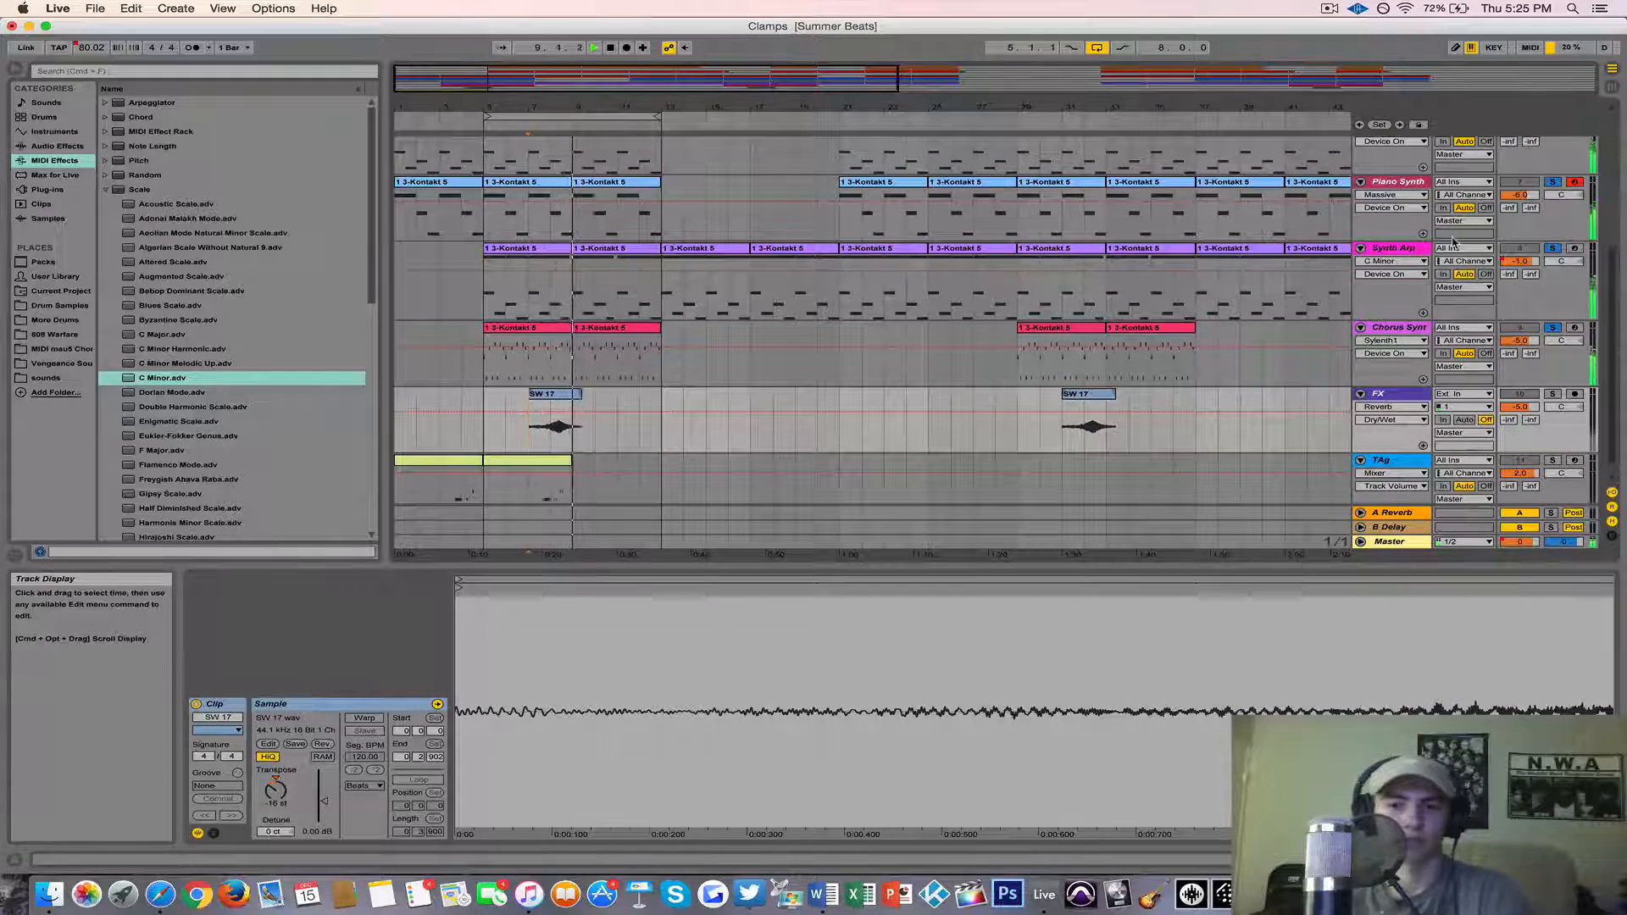
left_click(1554, 394)
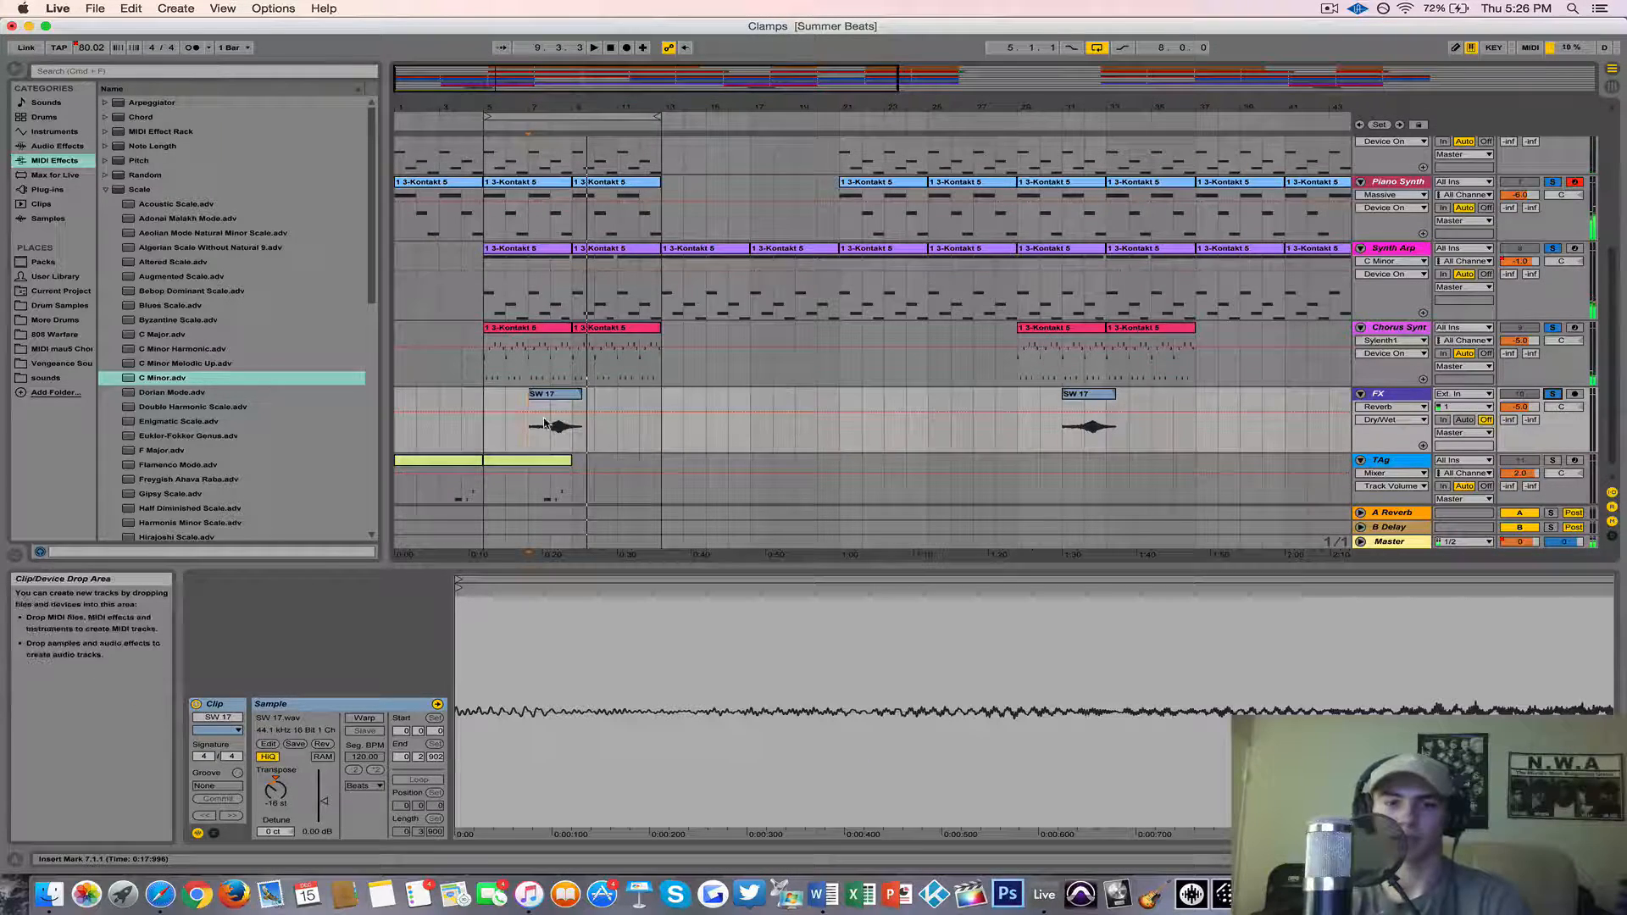
Step: View the bar 9 clips of the 808s and Drums tracks, and show the Drums track's Drum Rack
scroll(808, 369, "up", 10)
left_click(597, 173)
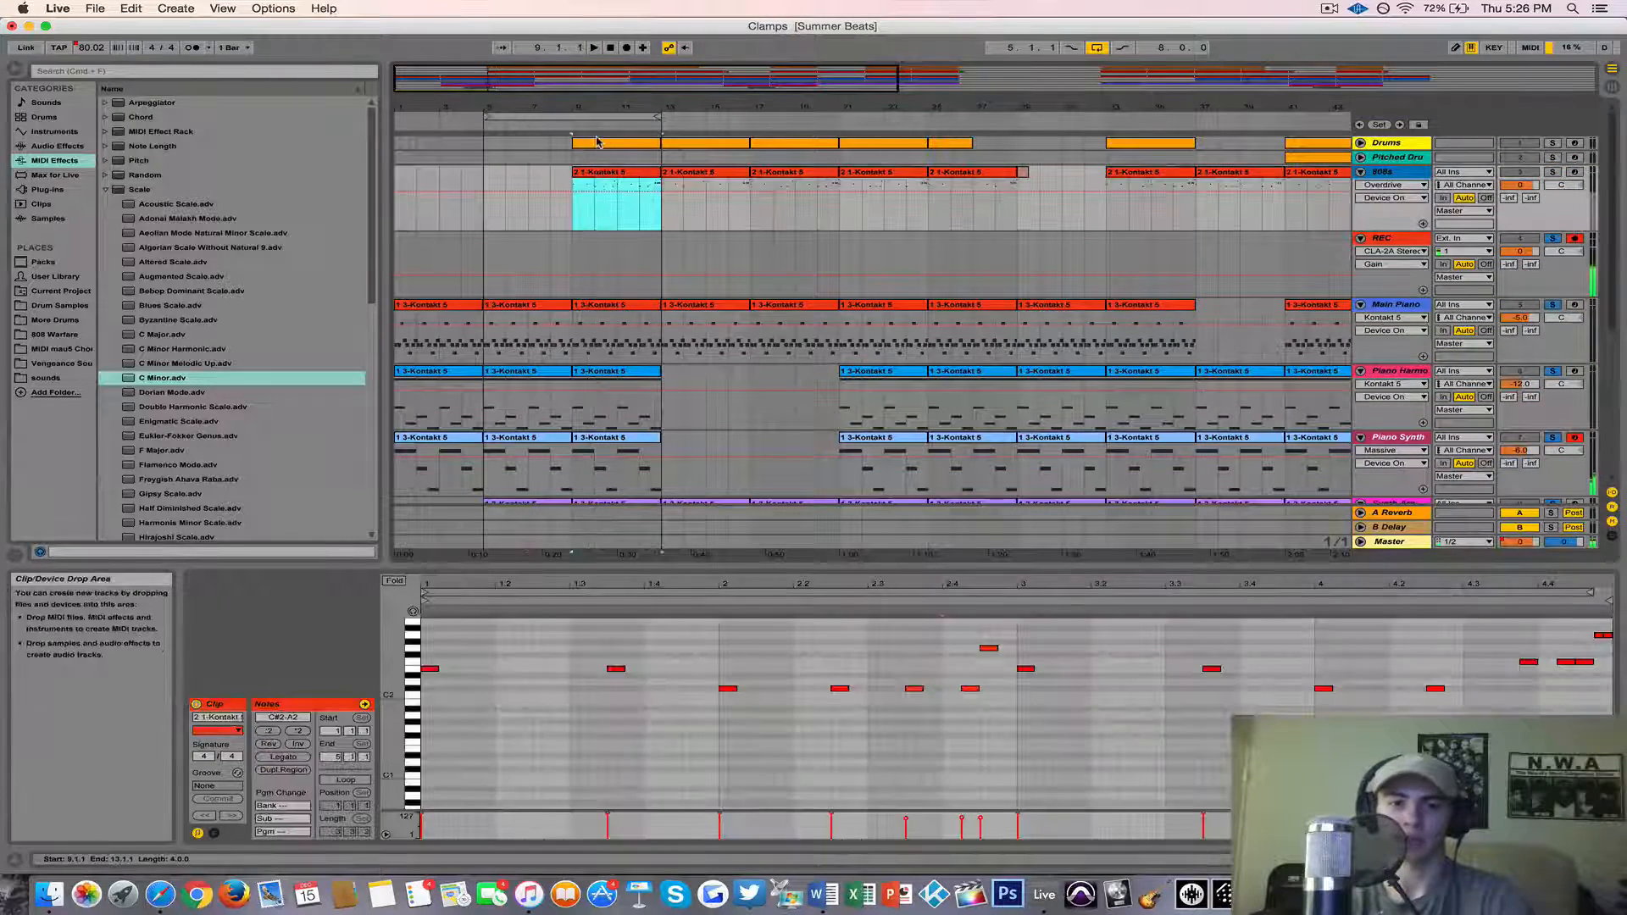
left_click(597, 143)
double_click(1386, 144)
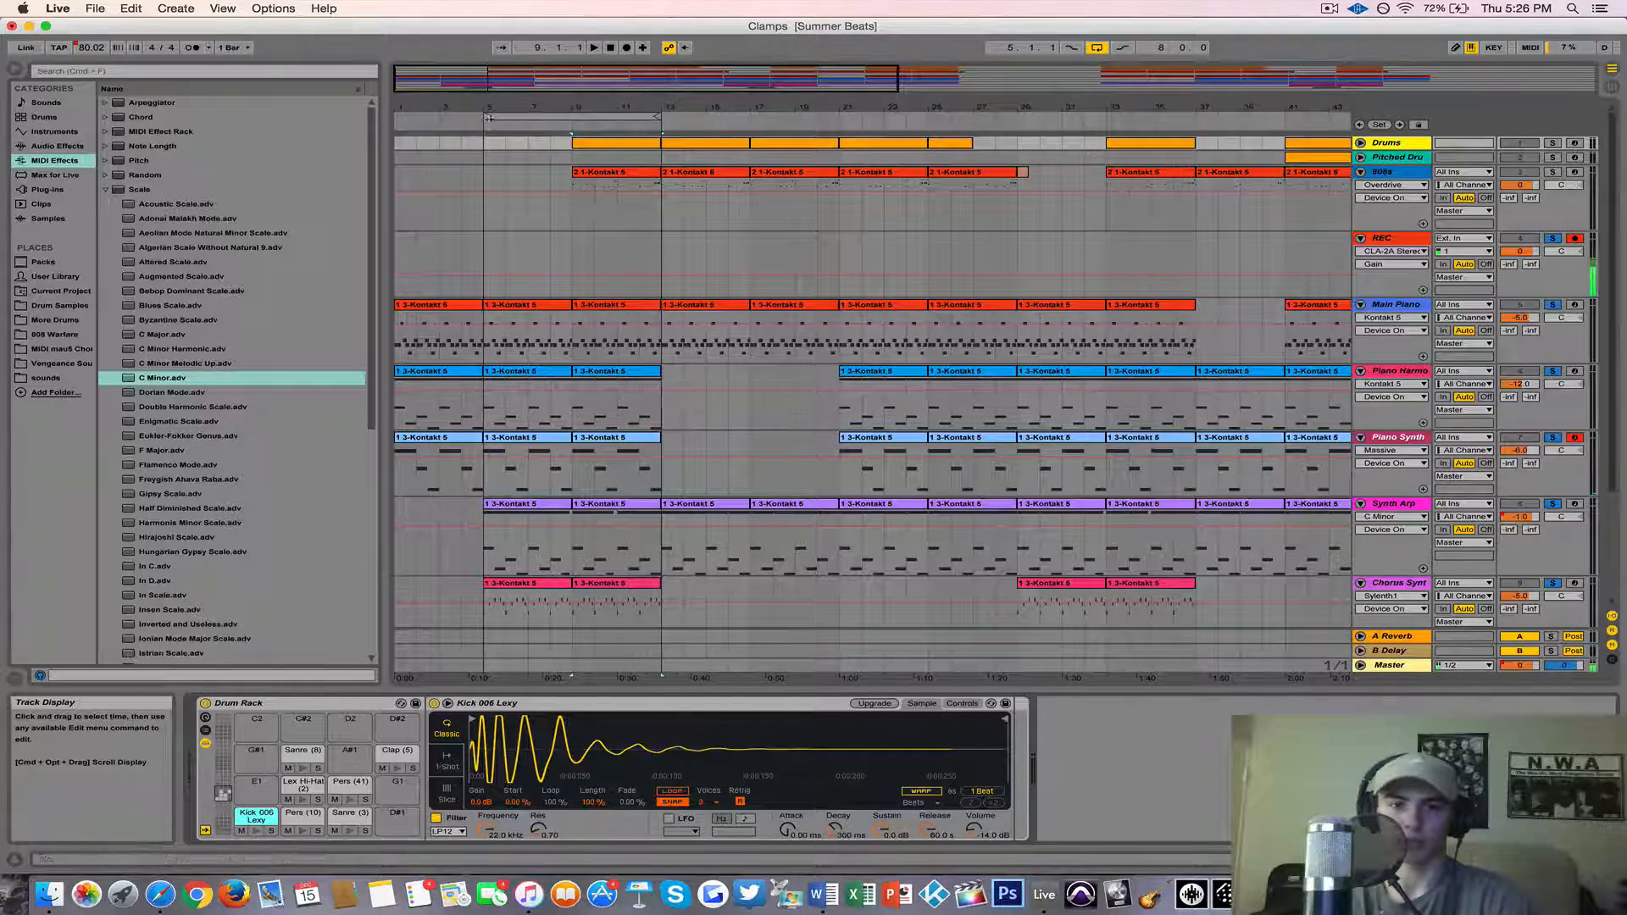
Step: Create an empty MIDI clip at bar 5 on Drums, draw one Kick 006 Lexy note at its start, and delete the clip
left_click_drag(489, 146, 563, 150)
key("super+shift+m")
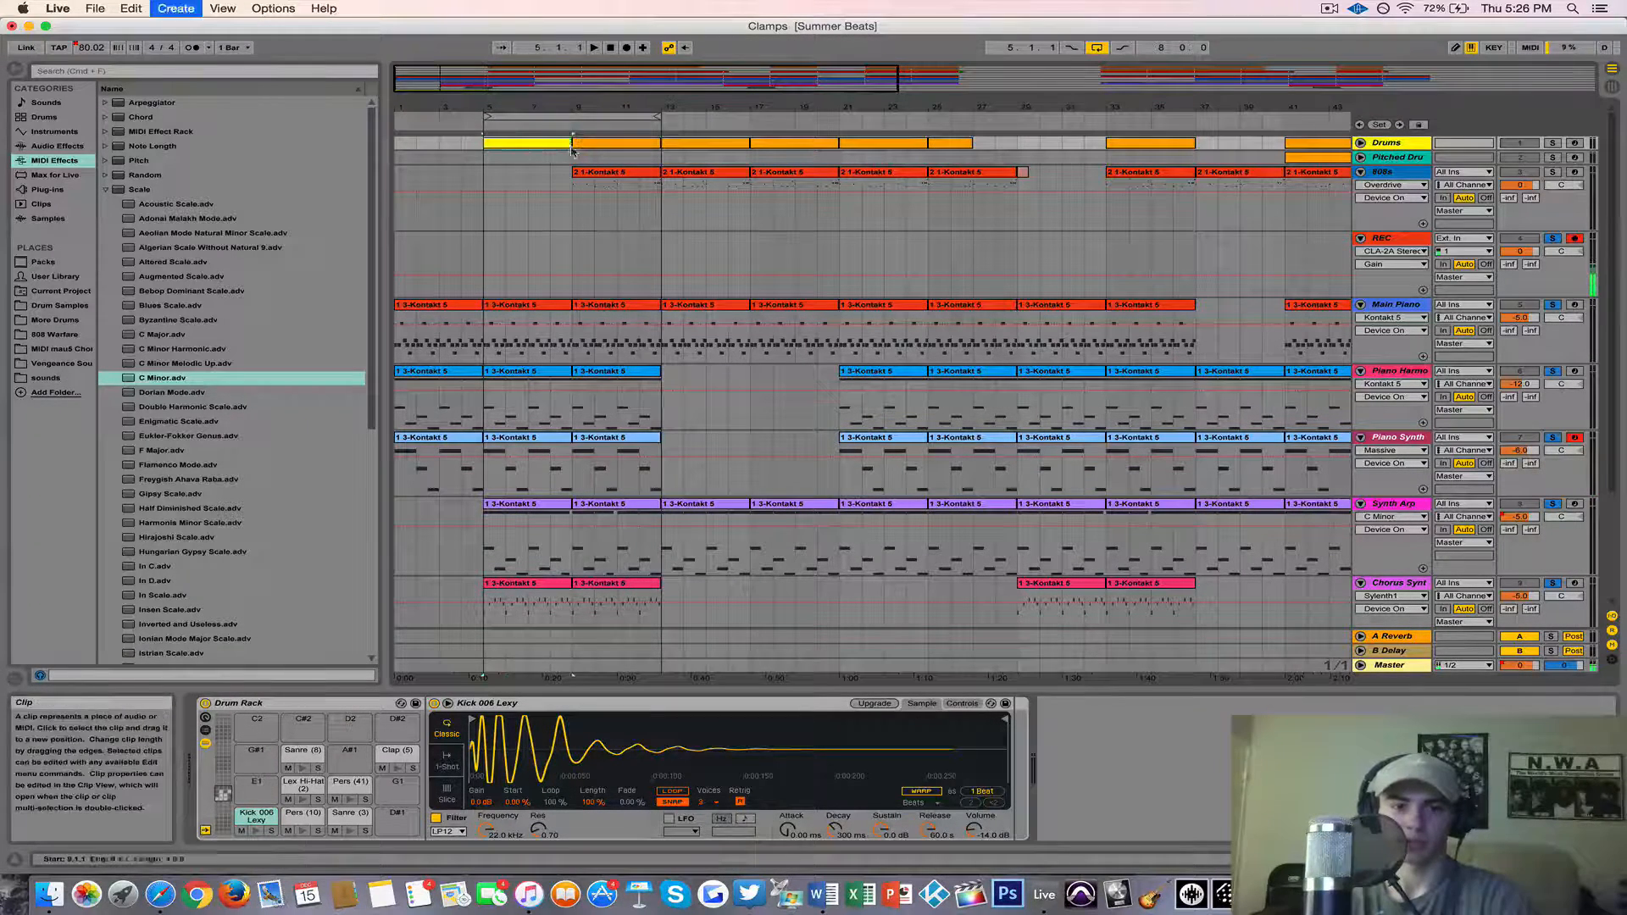
key("b")
left_click(462, 737)
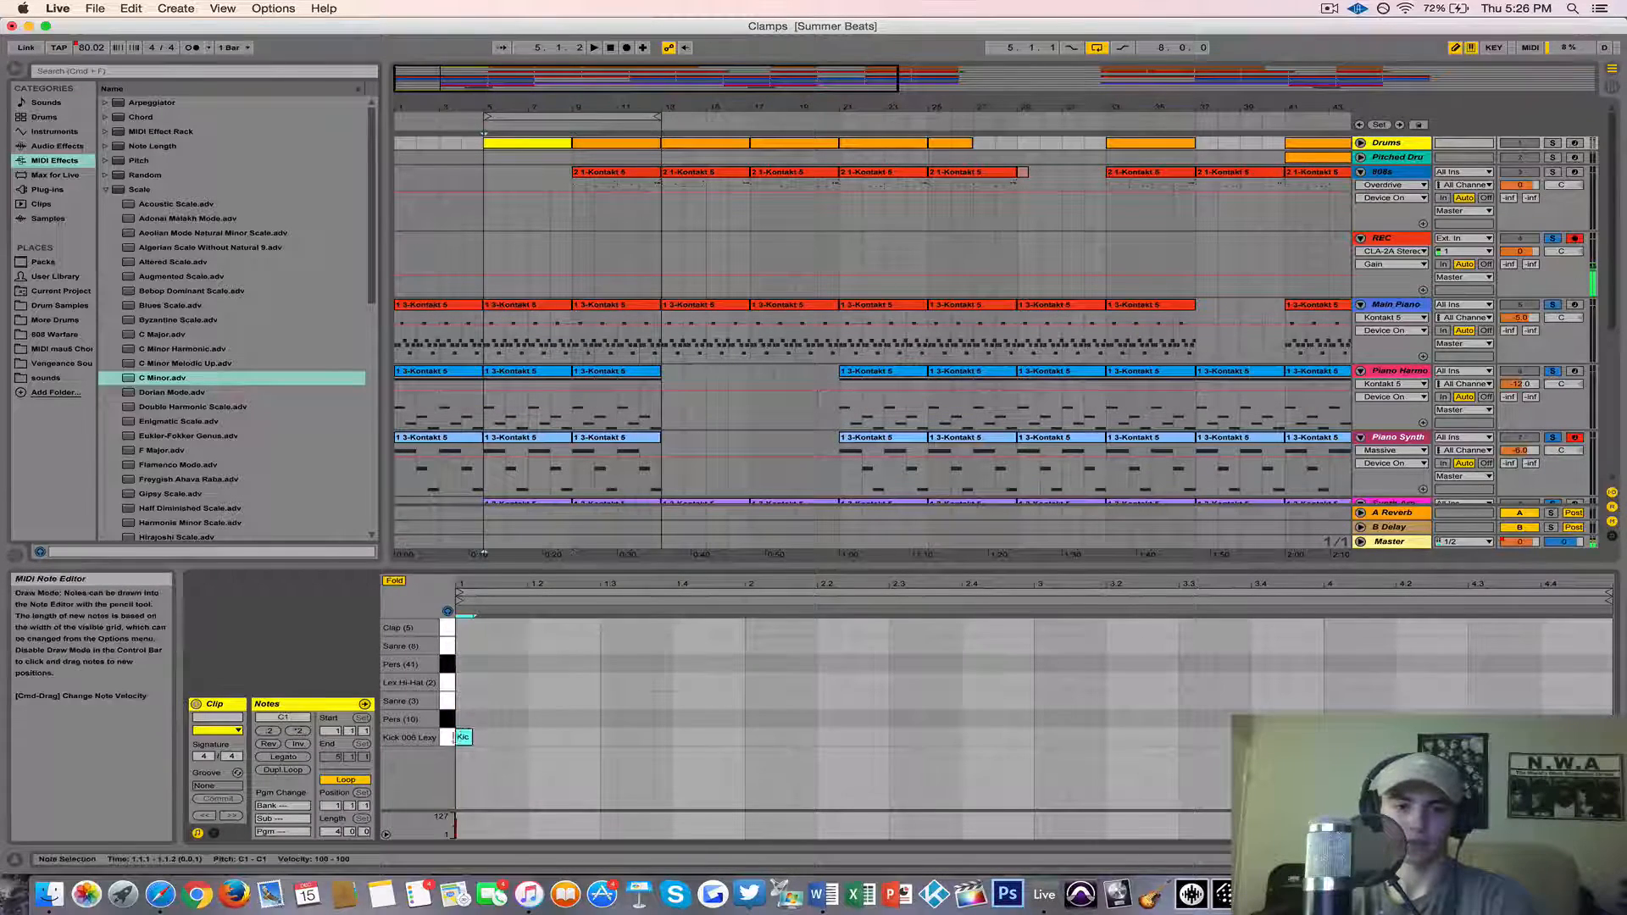
left_click(521, 146)
key("Delete")
Step: Open the bar 9 Drums clip and play it with the melodic tracks out of the solo and Drums soloed
left_click(599, 150)
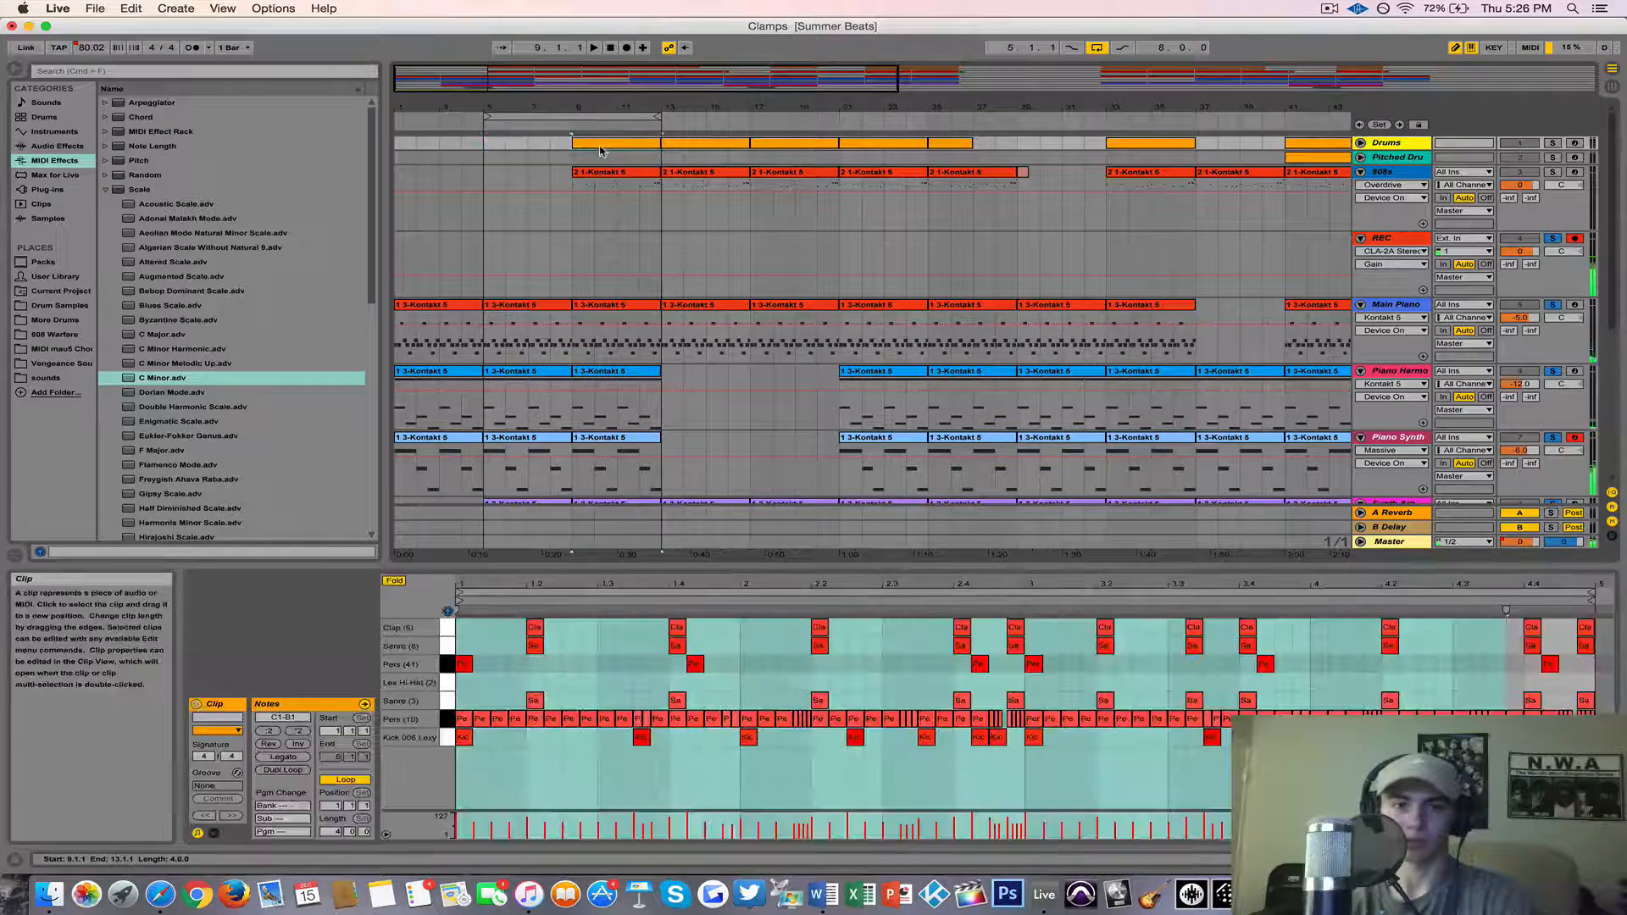
left_click(1553, 240)
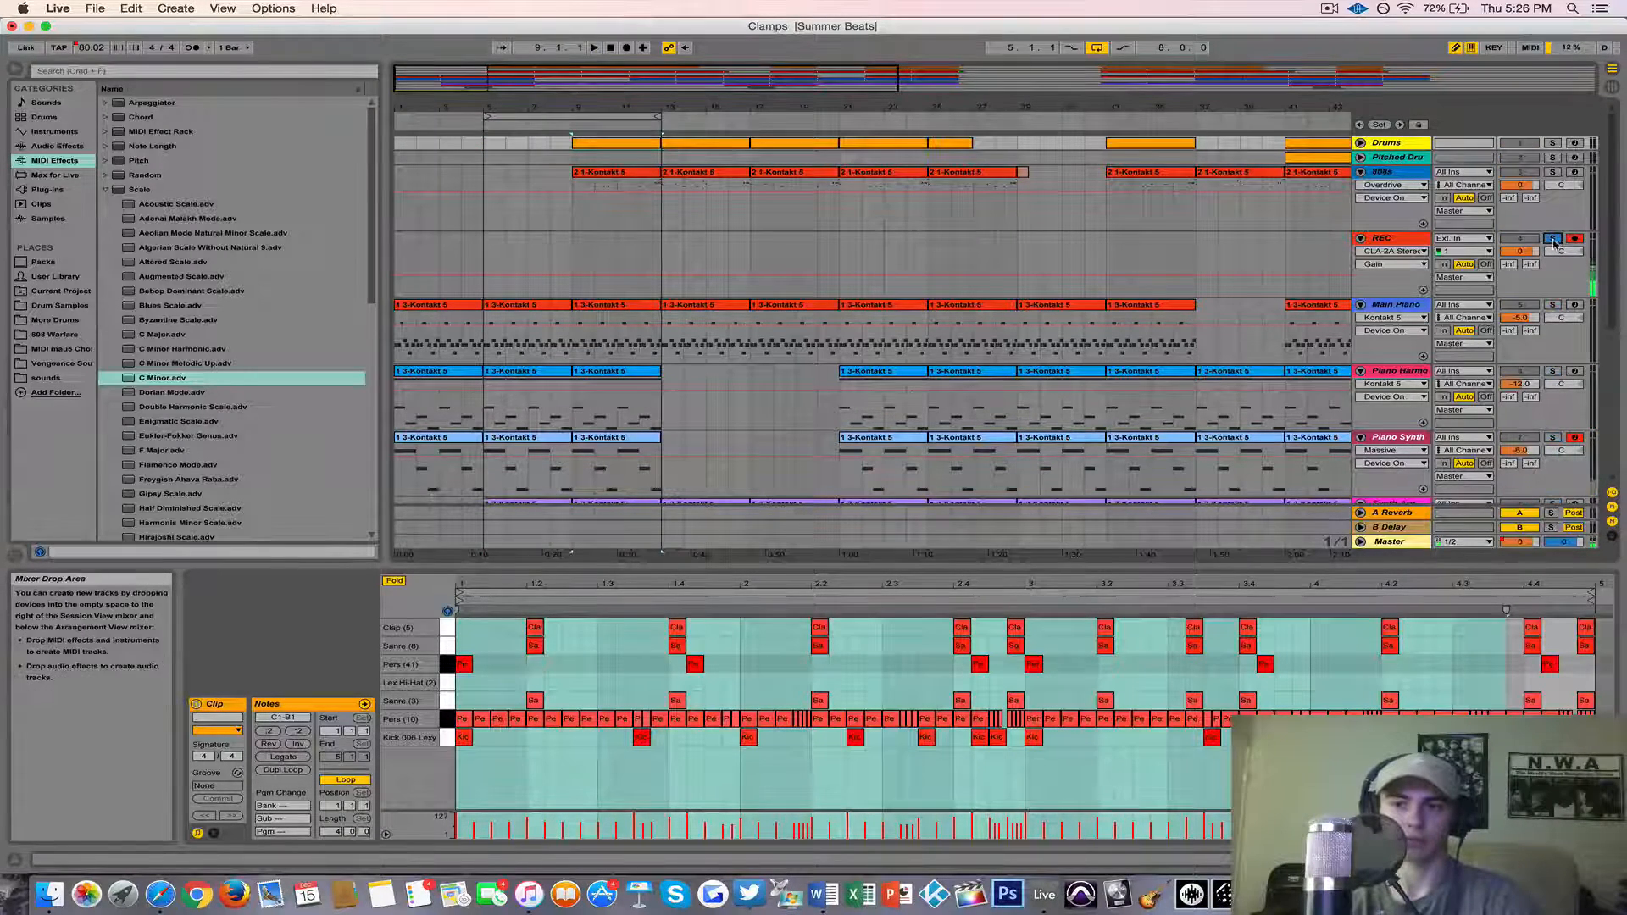
left_click(1551, 144, "super")
key("space")
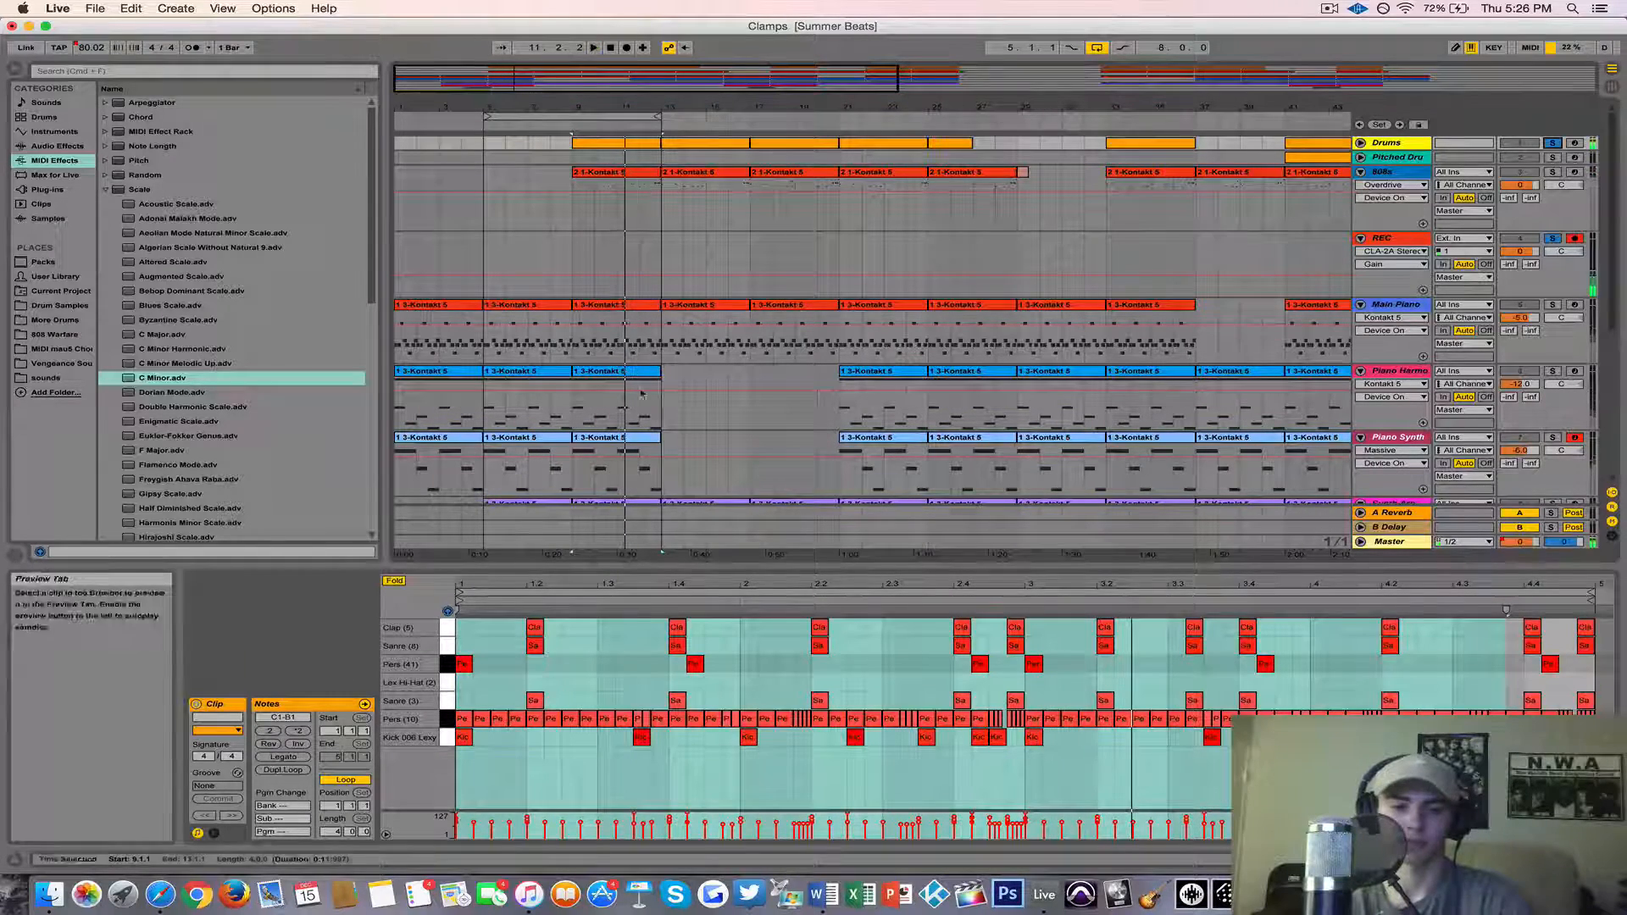
Step: Audition the Pers (10), snare and Clap (5) rows of the bar 9 Drums clip, and play the pattern again briefly
left_click(448, 719)
left_click(447, 701)
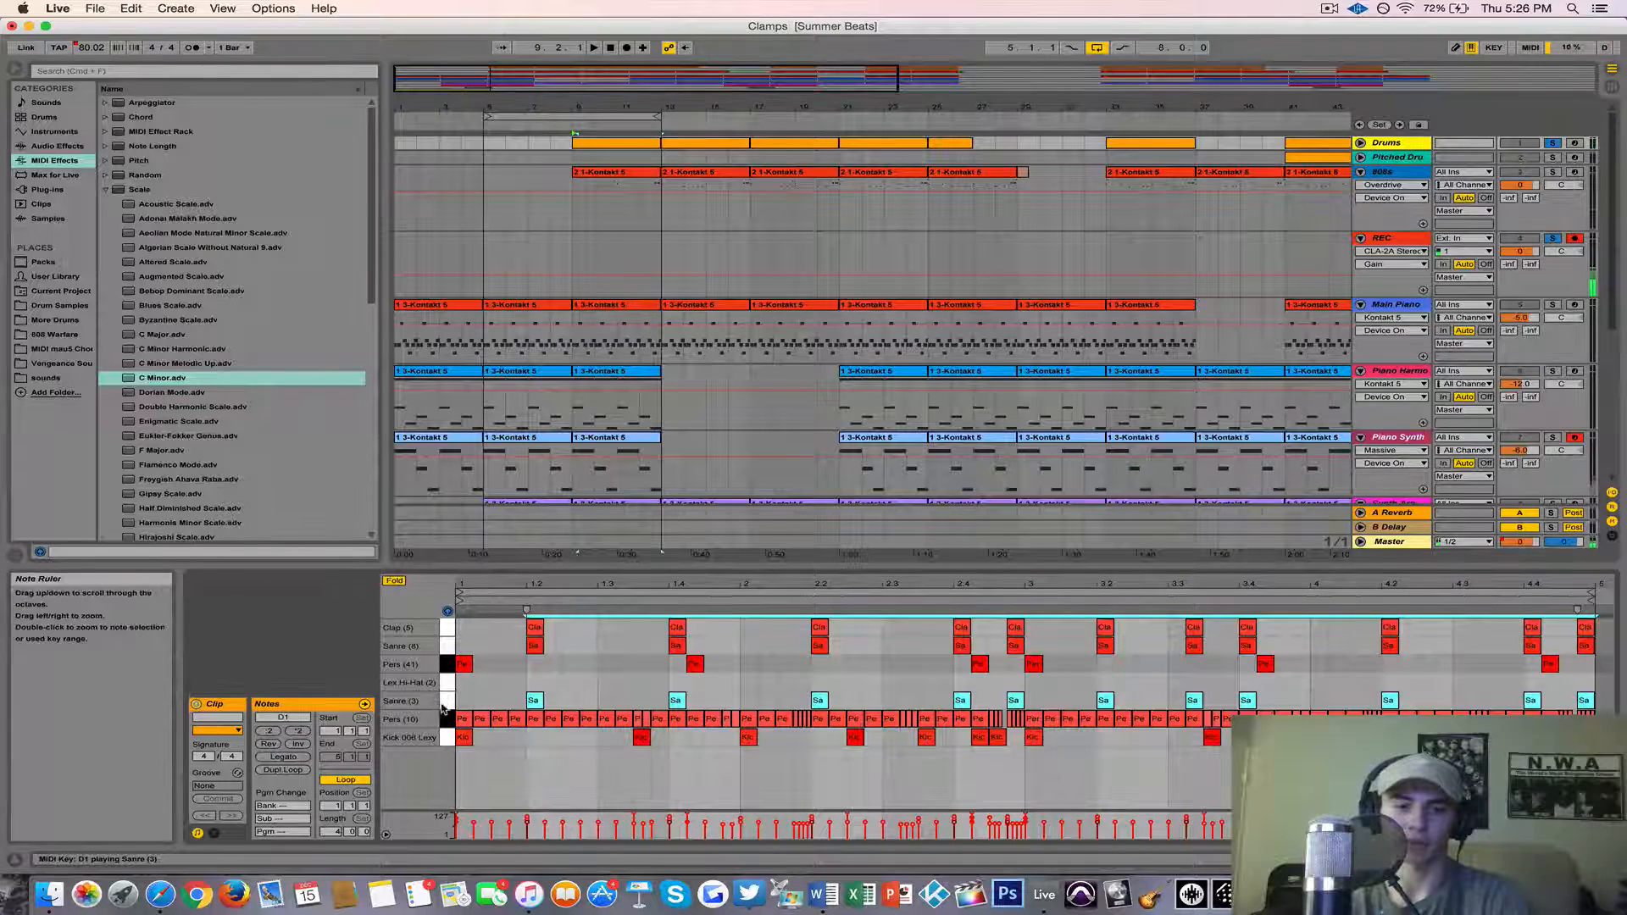
left_click(446, 631)
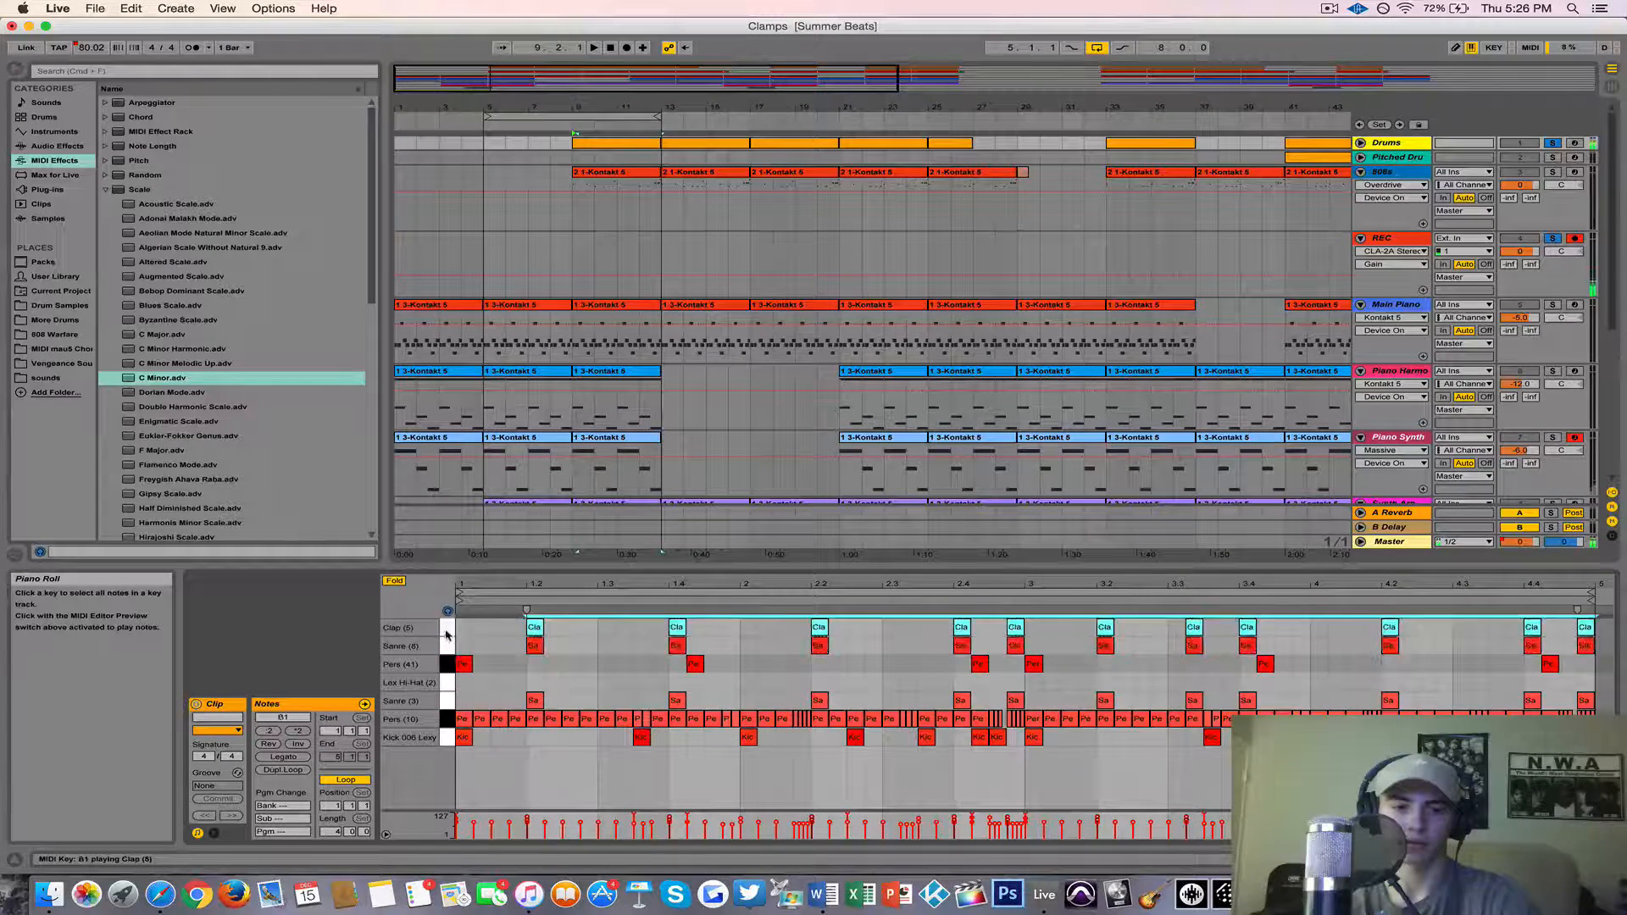
key("space")
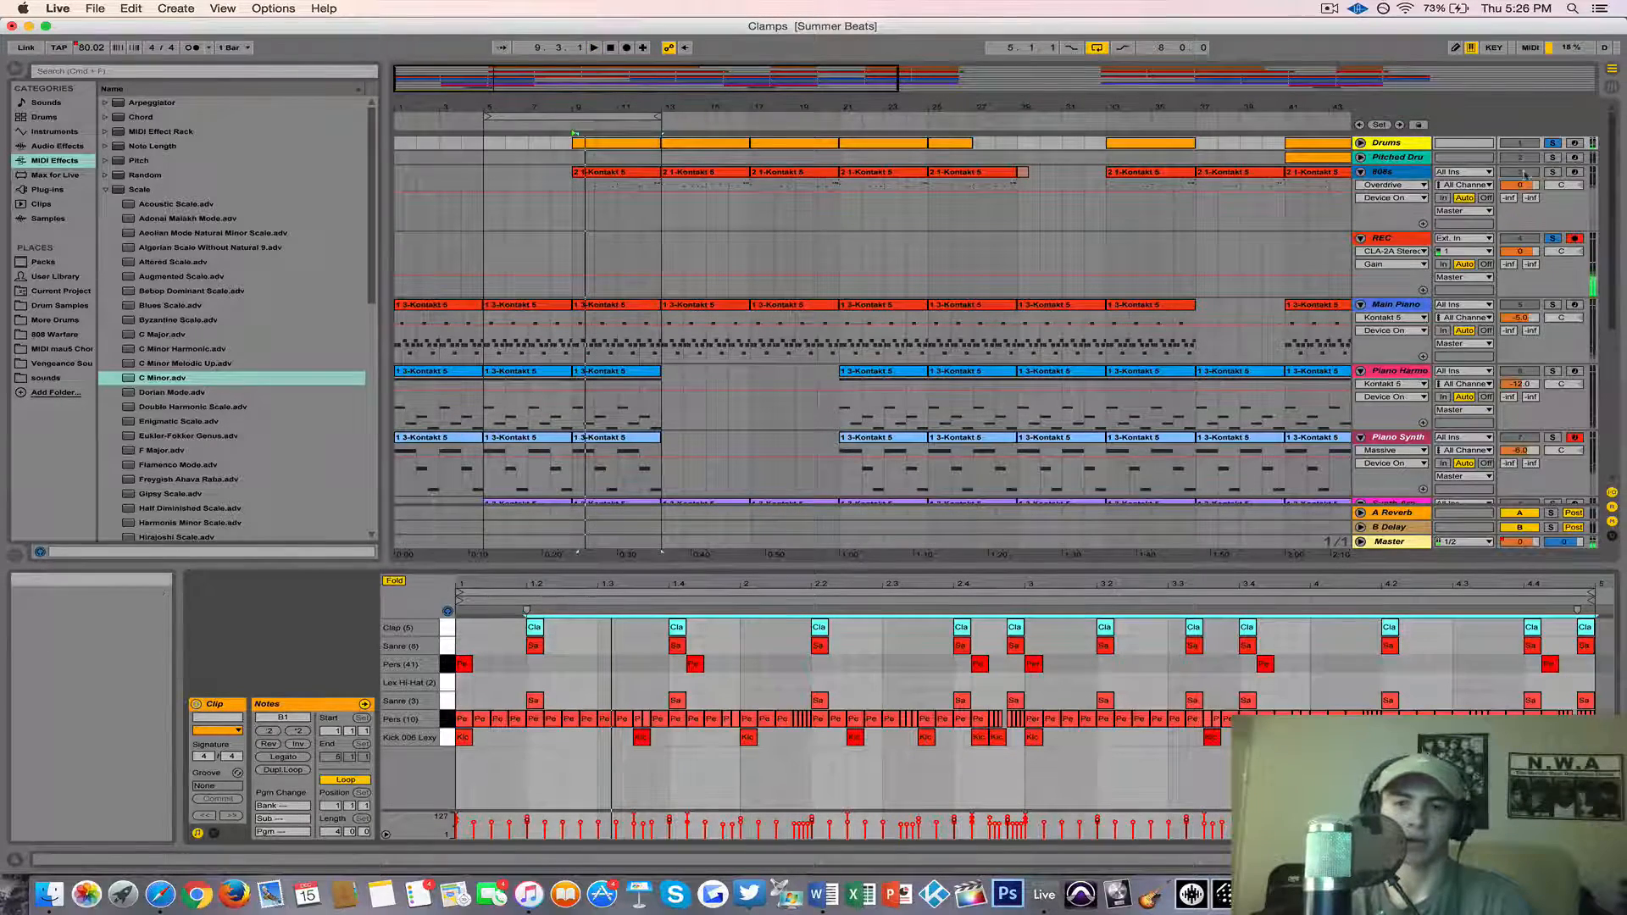
Step: Inspect the samples and effects on the Drum Rack's percussion, snare, Lex Hi-Hat (2) and clap pads
left_click(1394, 148)
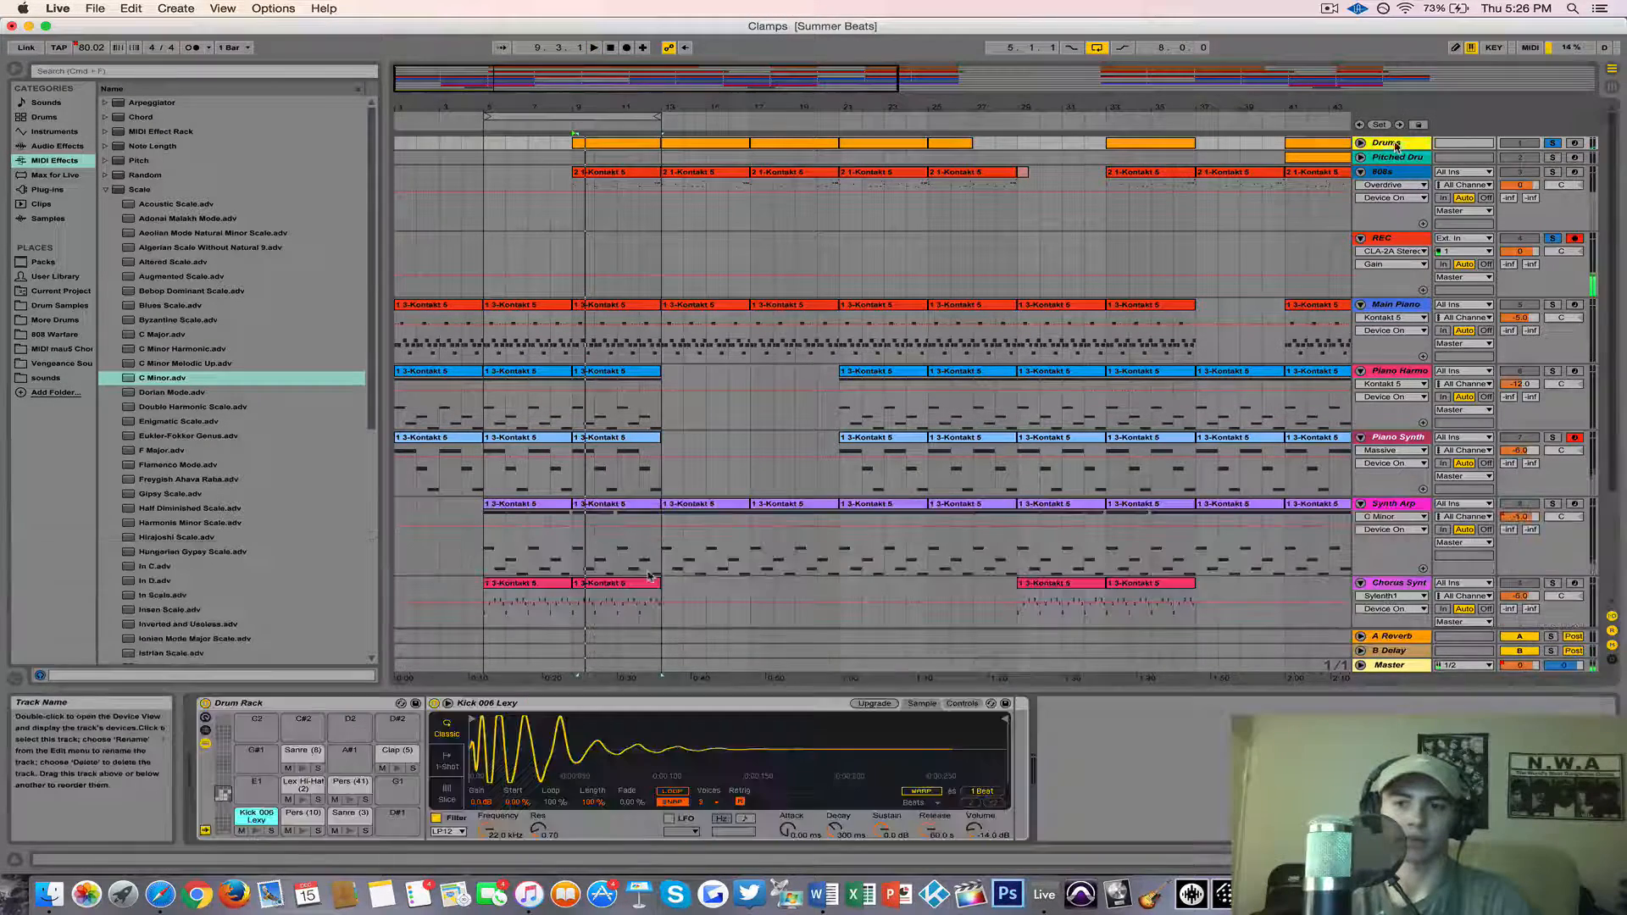
left_click(296, 819)
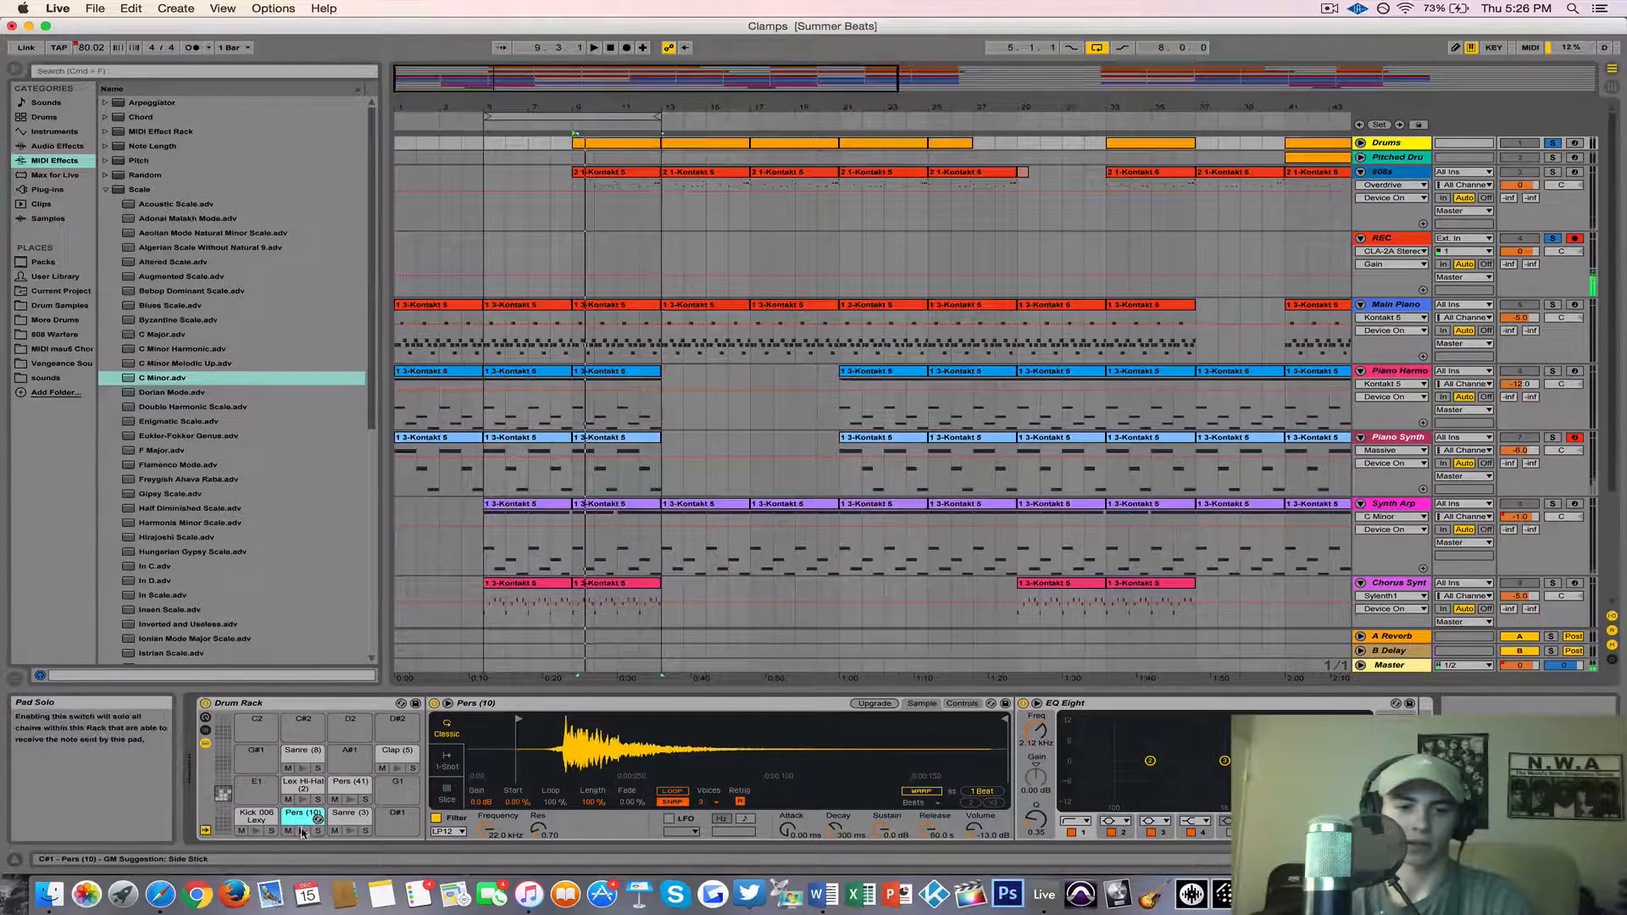
left_click(348, 818)
left_click(349, 784)
left_click(302, 783)
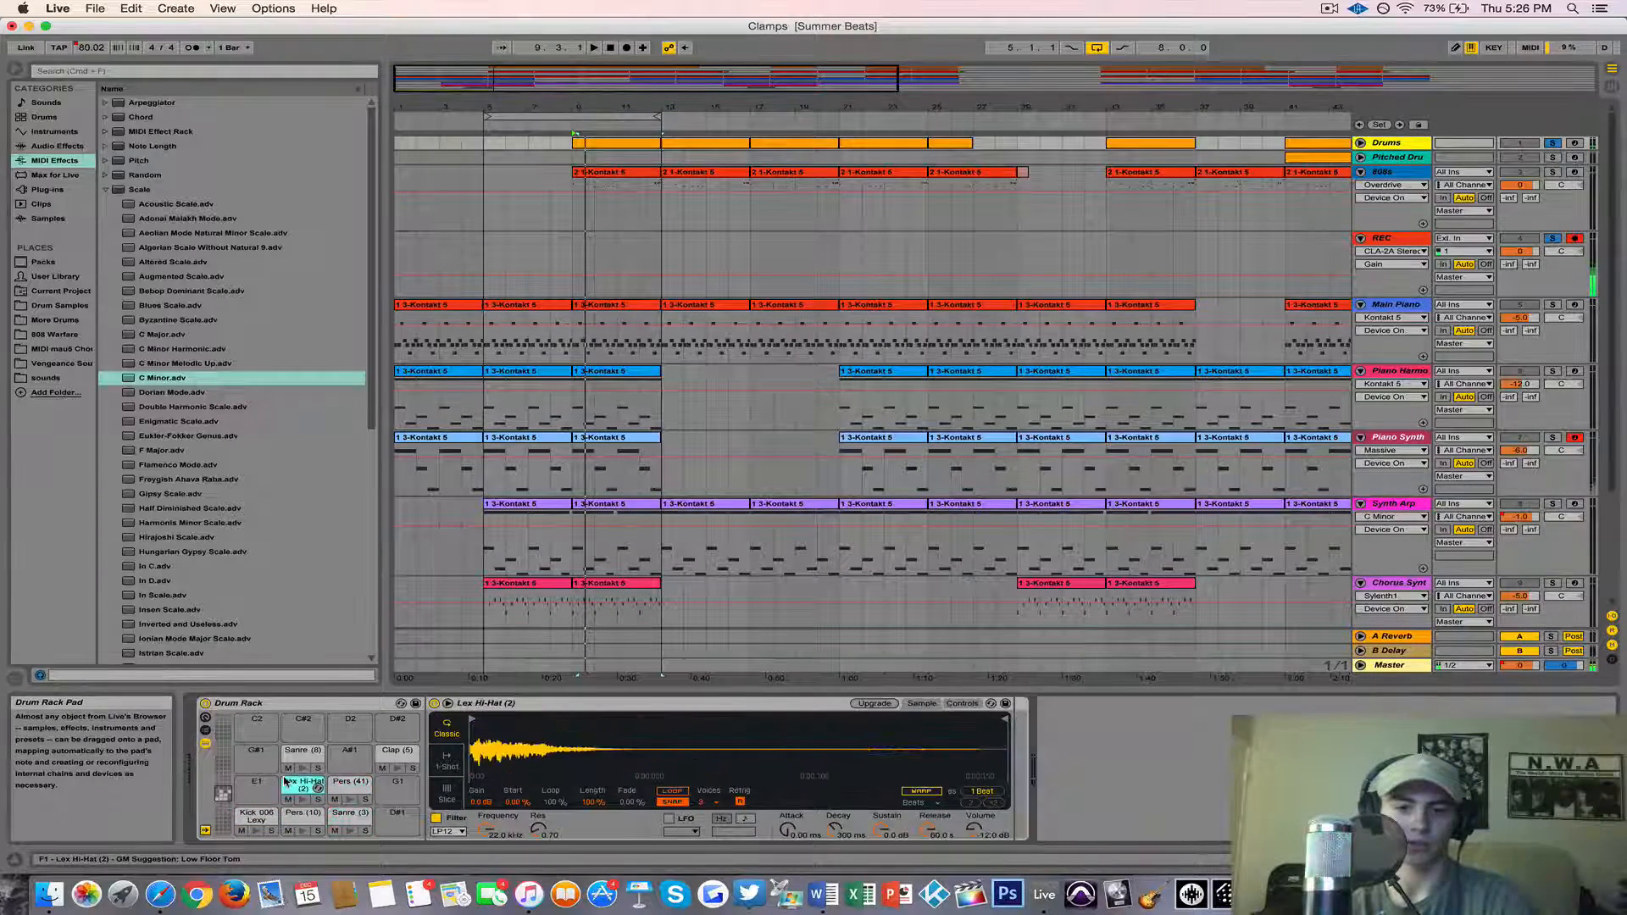
left_click(343, 783)
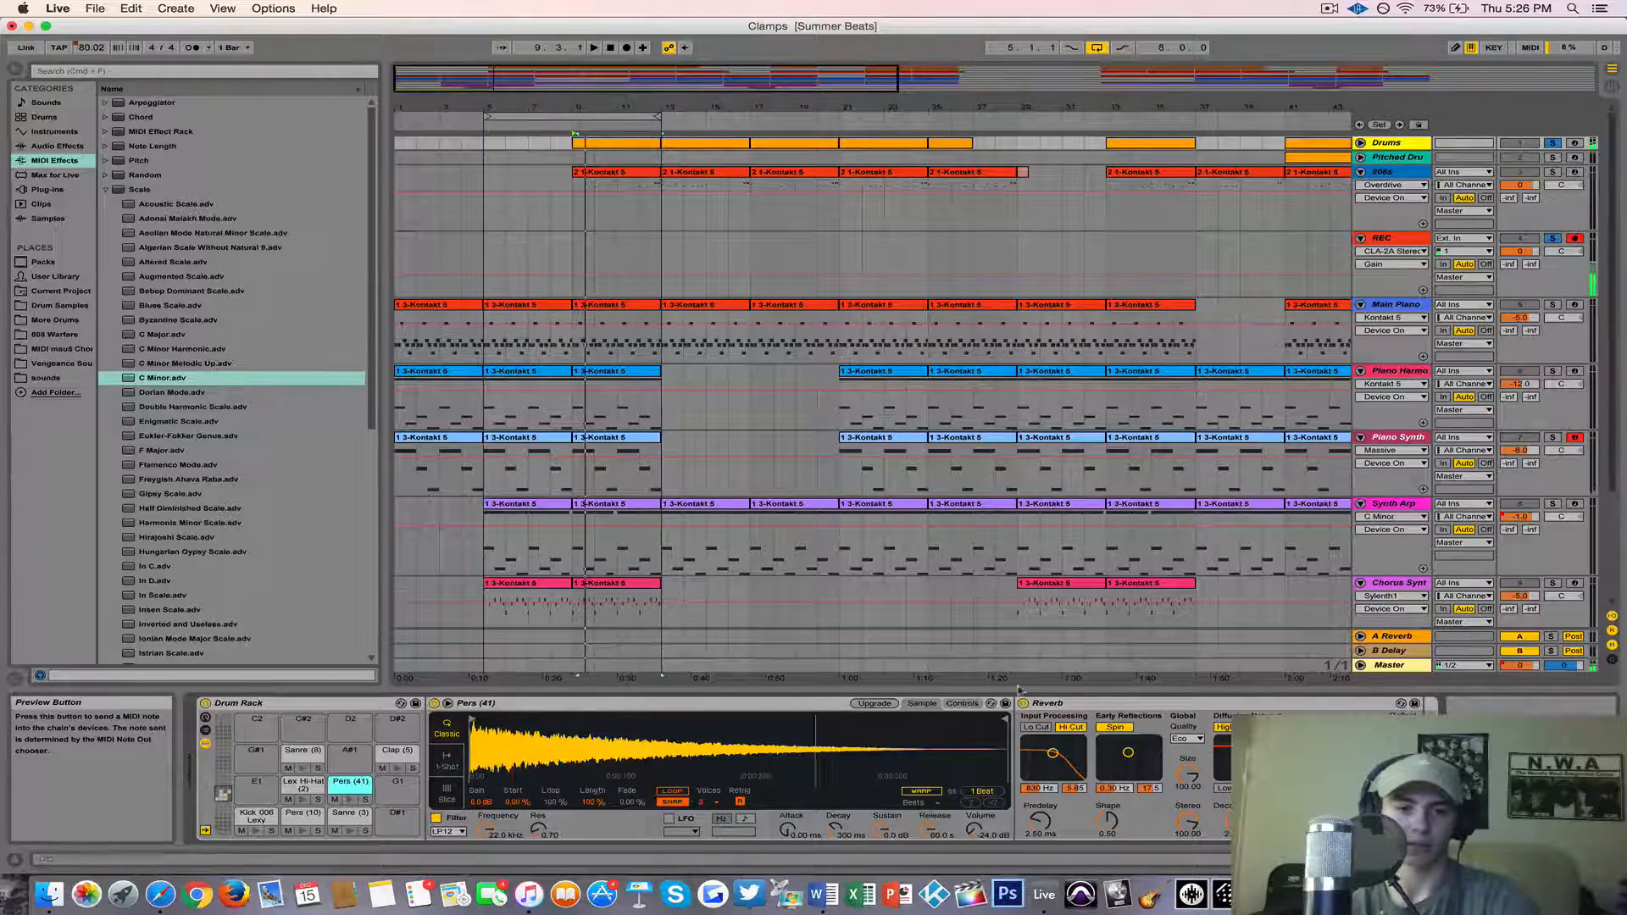
left_click(388, 752)
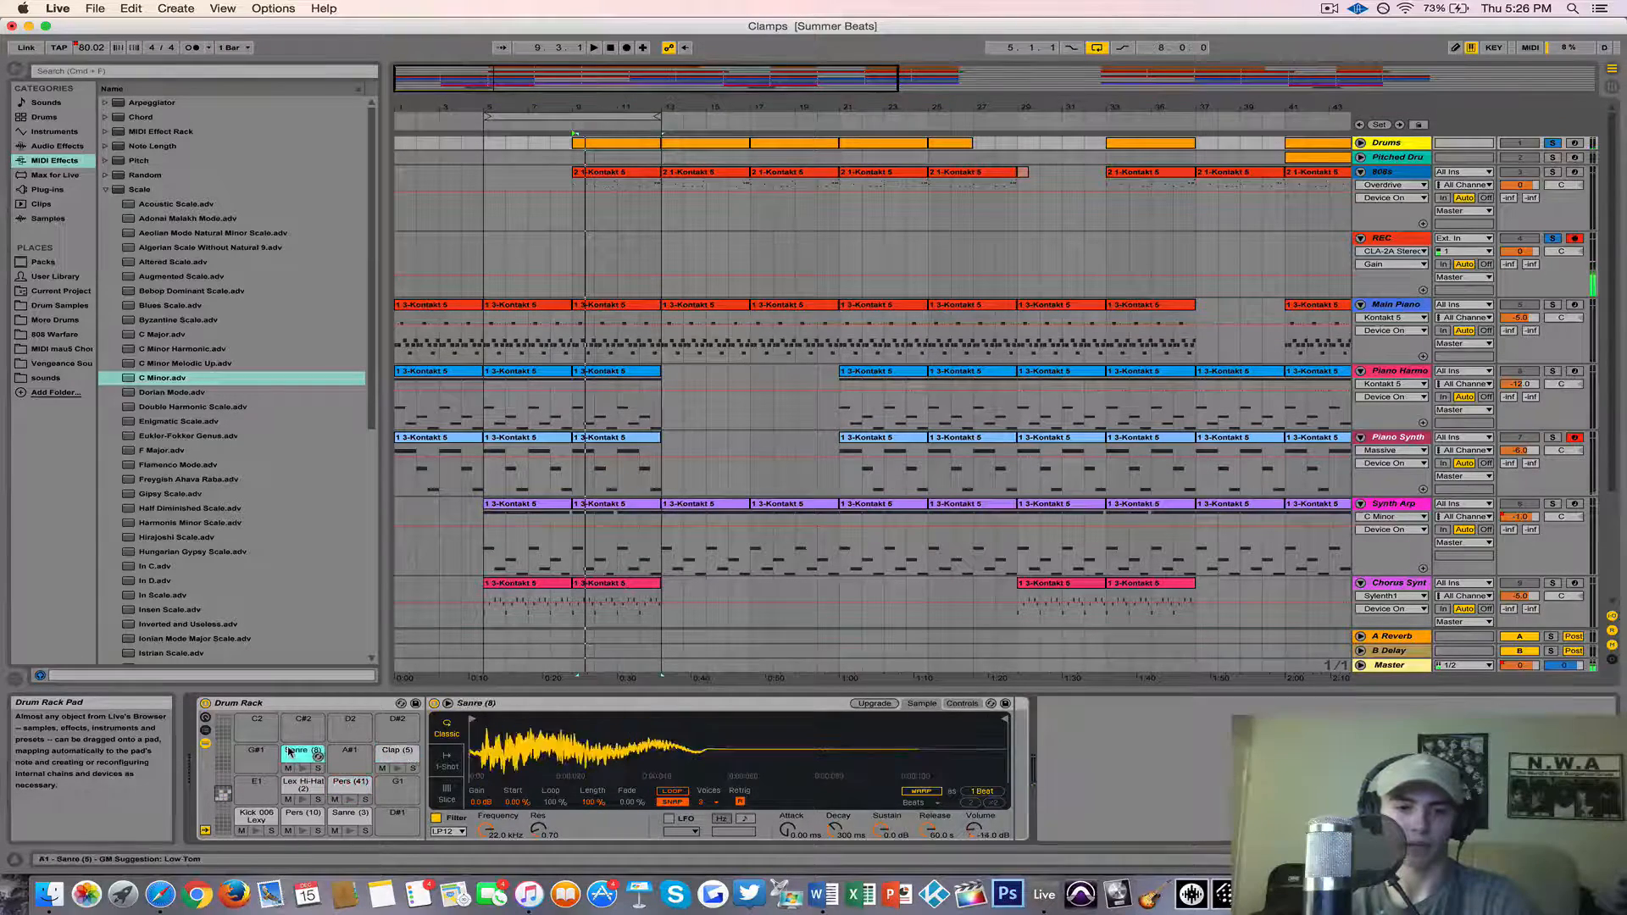
Step: Copy the Kick 006 Lexy notes from the bar 9 Drums clip into the bar 9 808s clip at C1, and delete the pasted notes
left_click(593, 172)
double_click(610, 143)
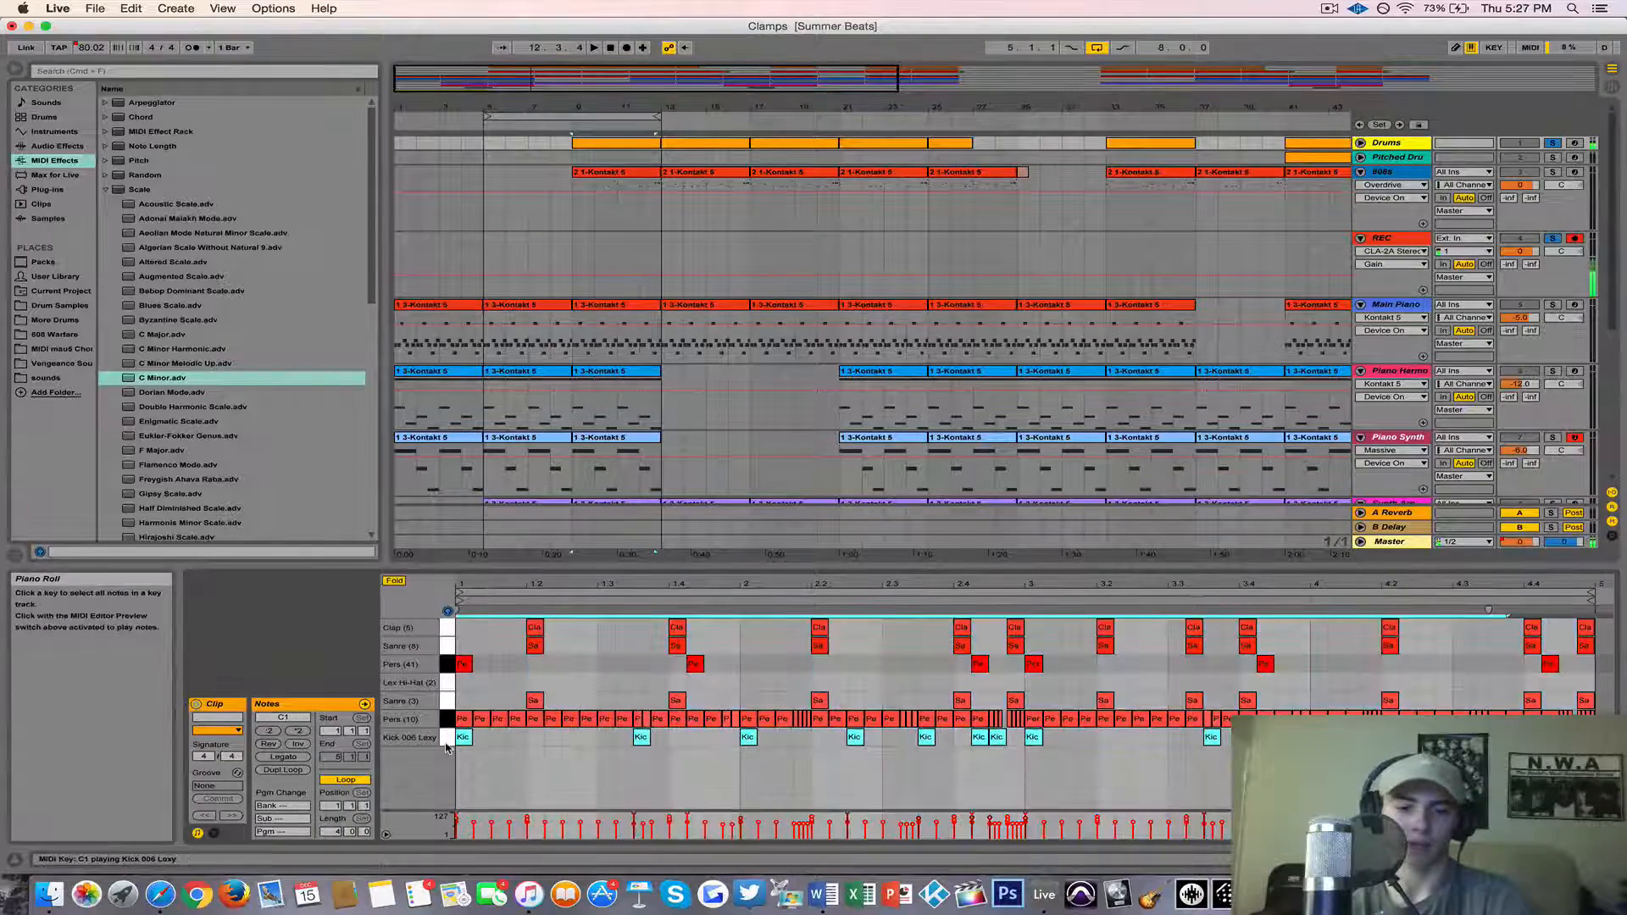
left_click(583, 175)
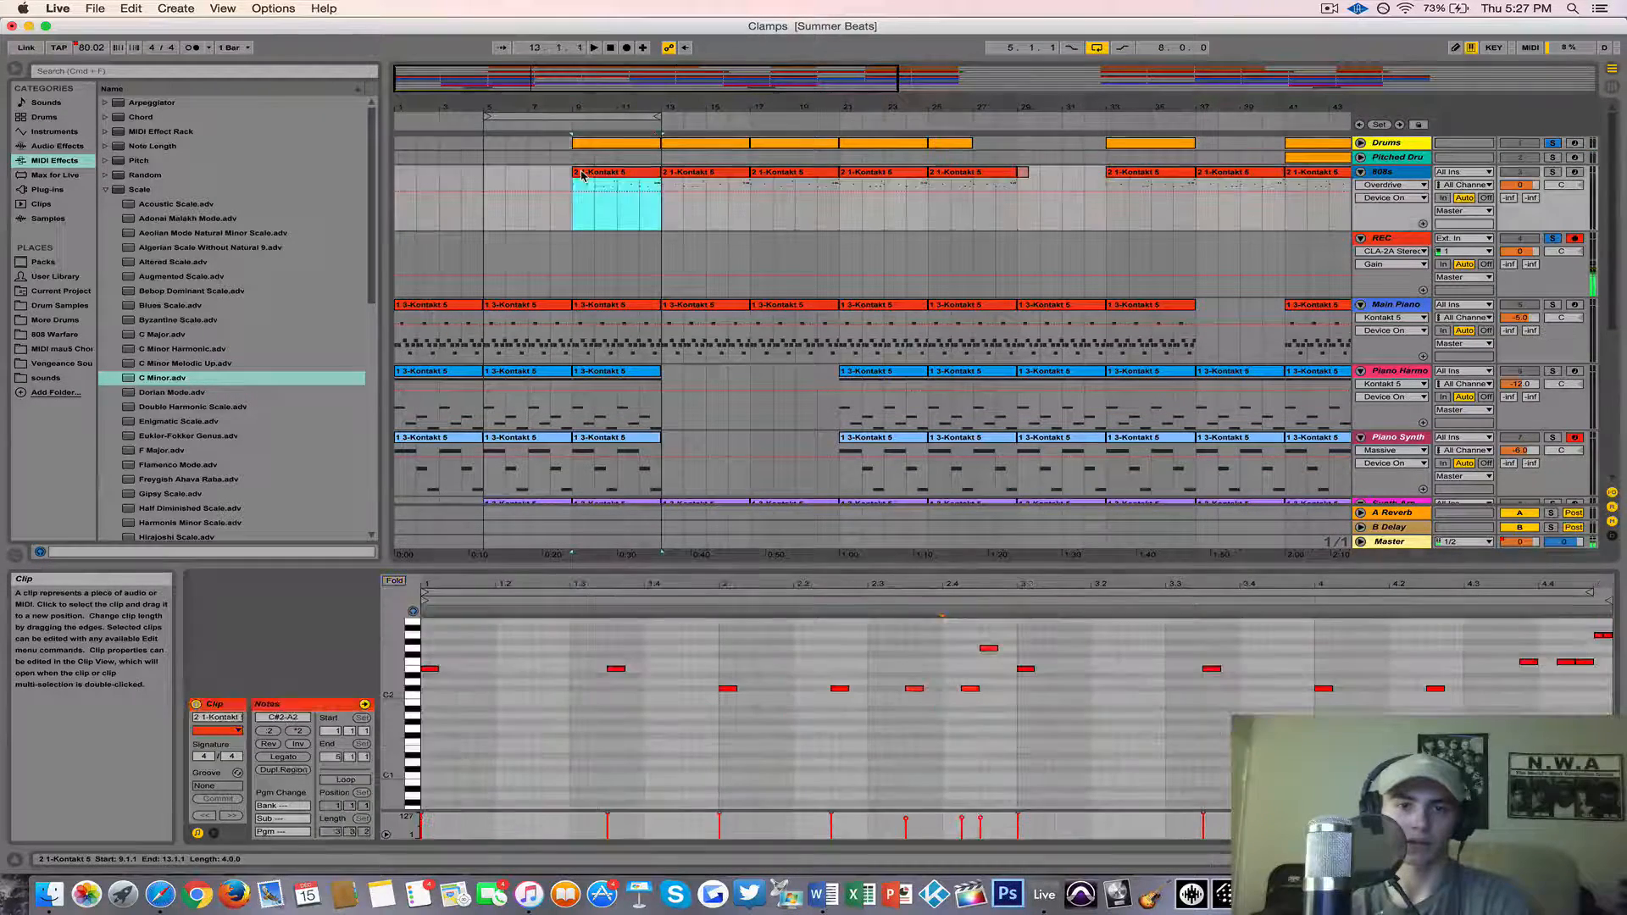
left_click(424, 715)
key("super+v")
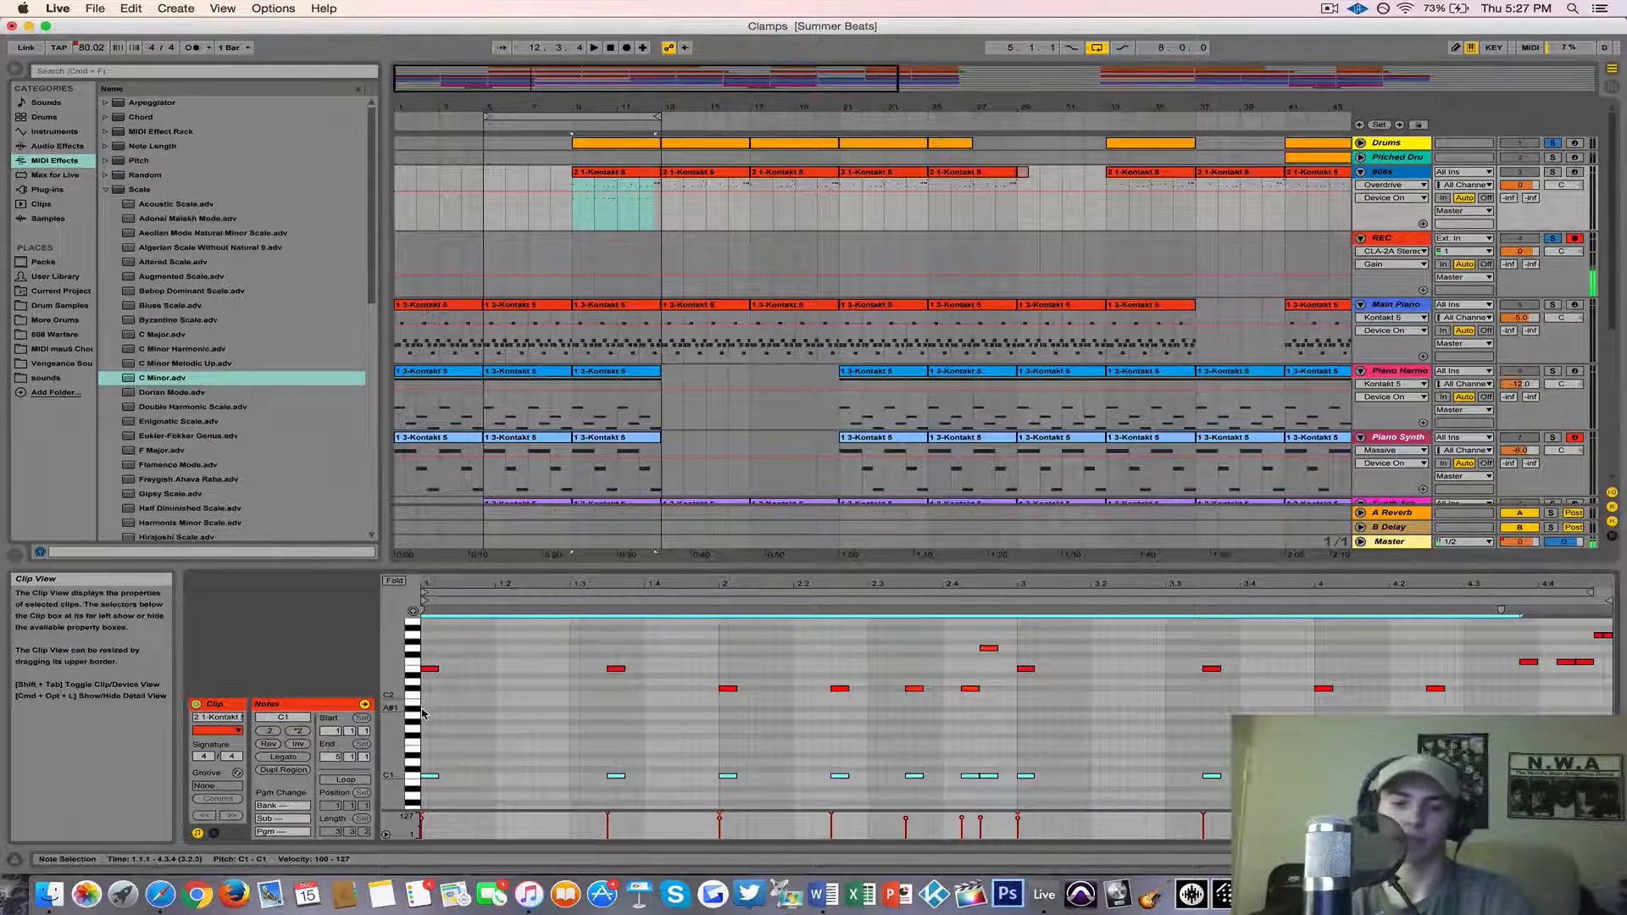
key("Delete")
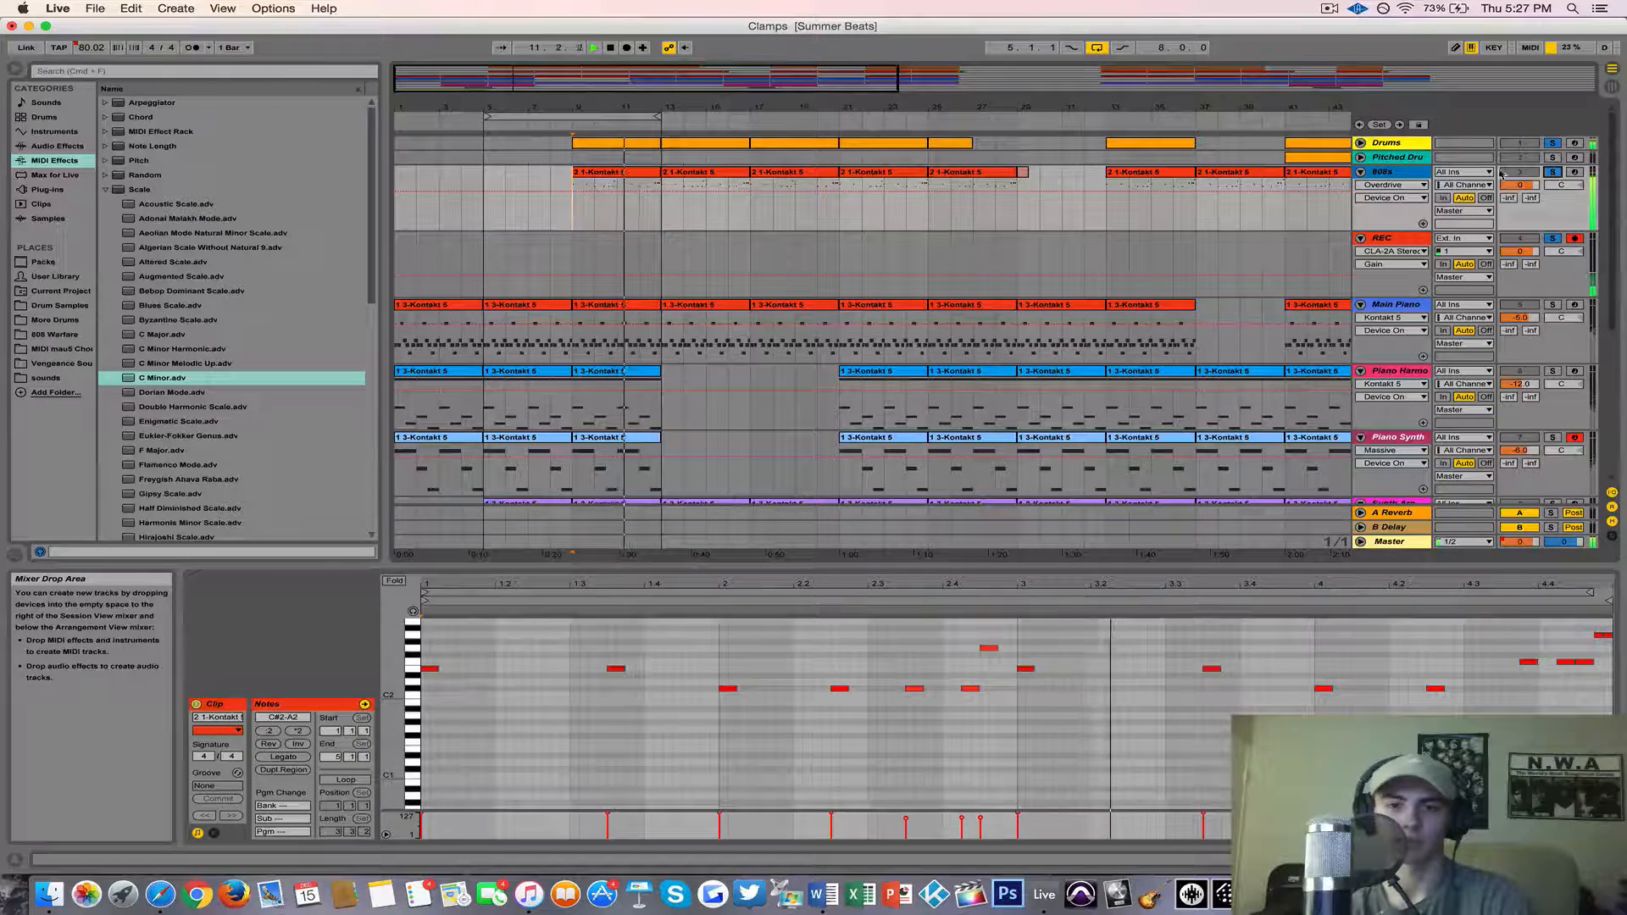
Step: Stop playback, show the 808s track's device chain, and bypass its Overdrive effect
key("space")
double_click(1408, 173)
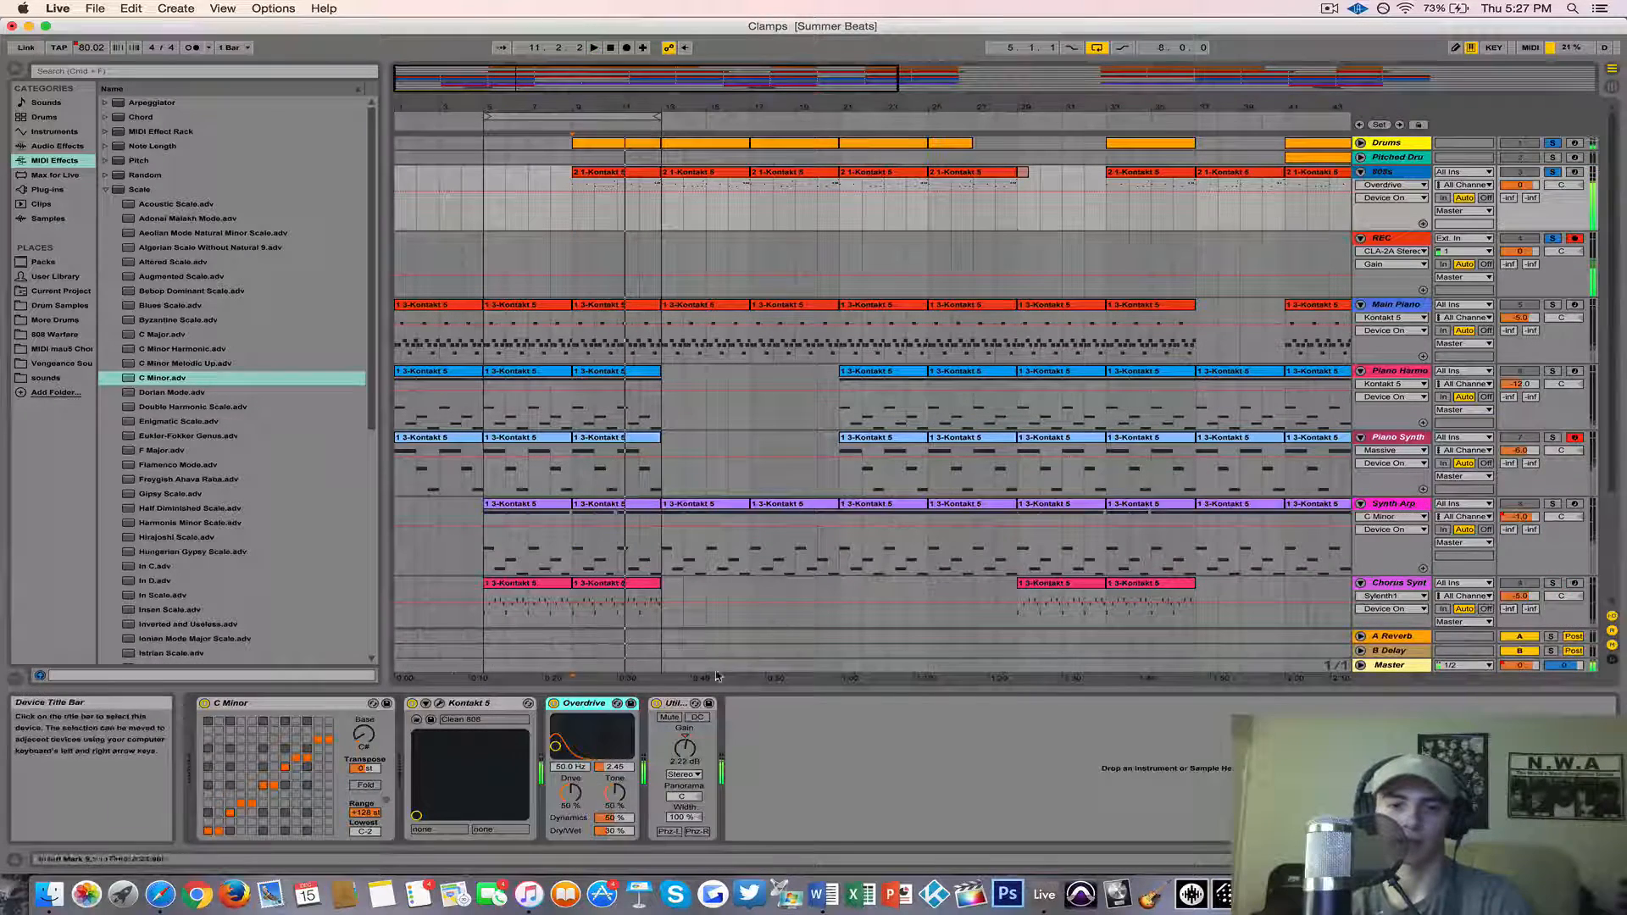
left_click(553, 704)
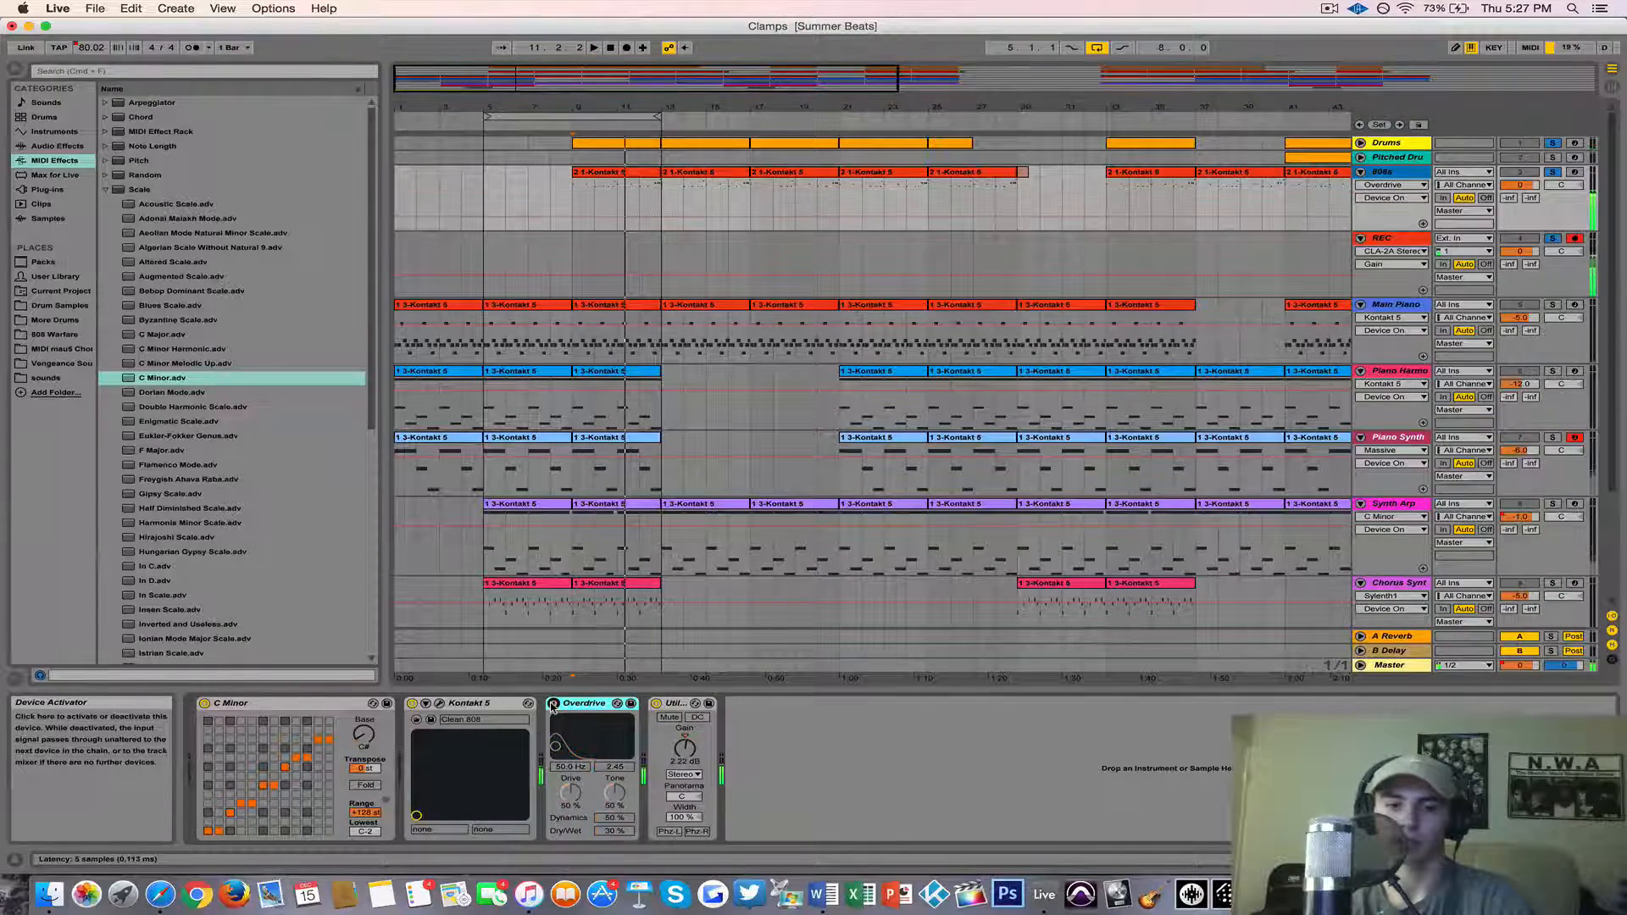
Step: Play the 808s from the bar 9 clip with Overdrive bypassed, turn the Overdrive back on, and save the set
left_click(606, 174)
key("space")
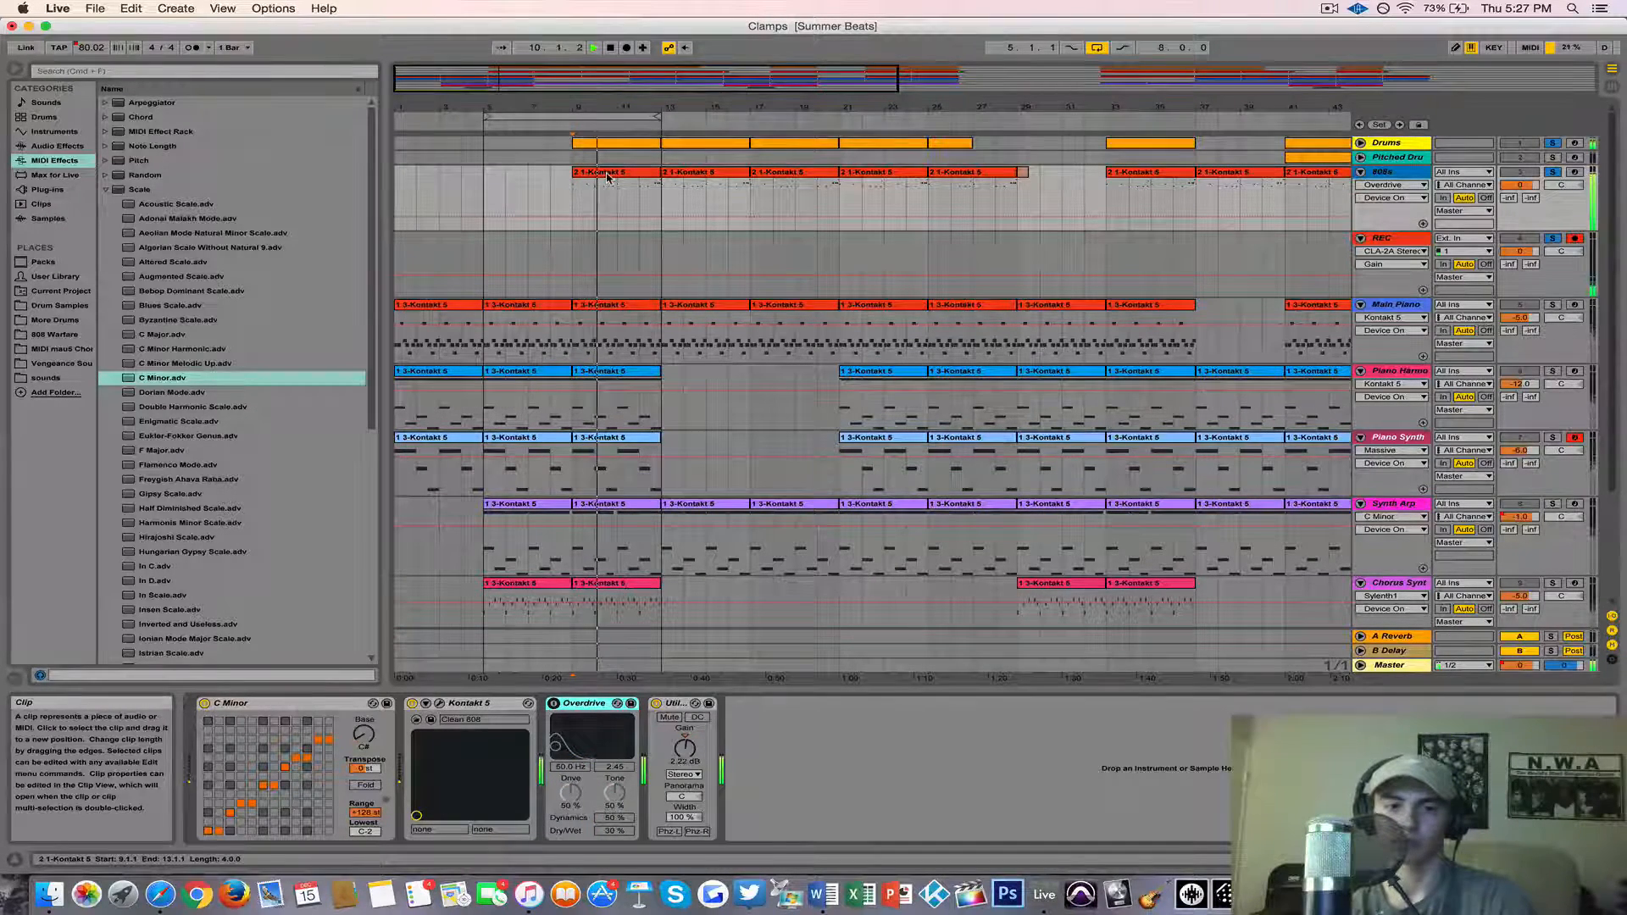
left_click(555, 704)
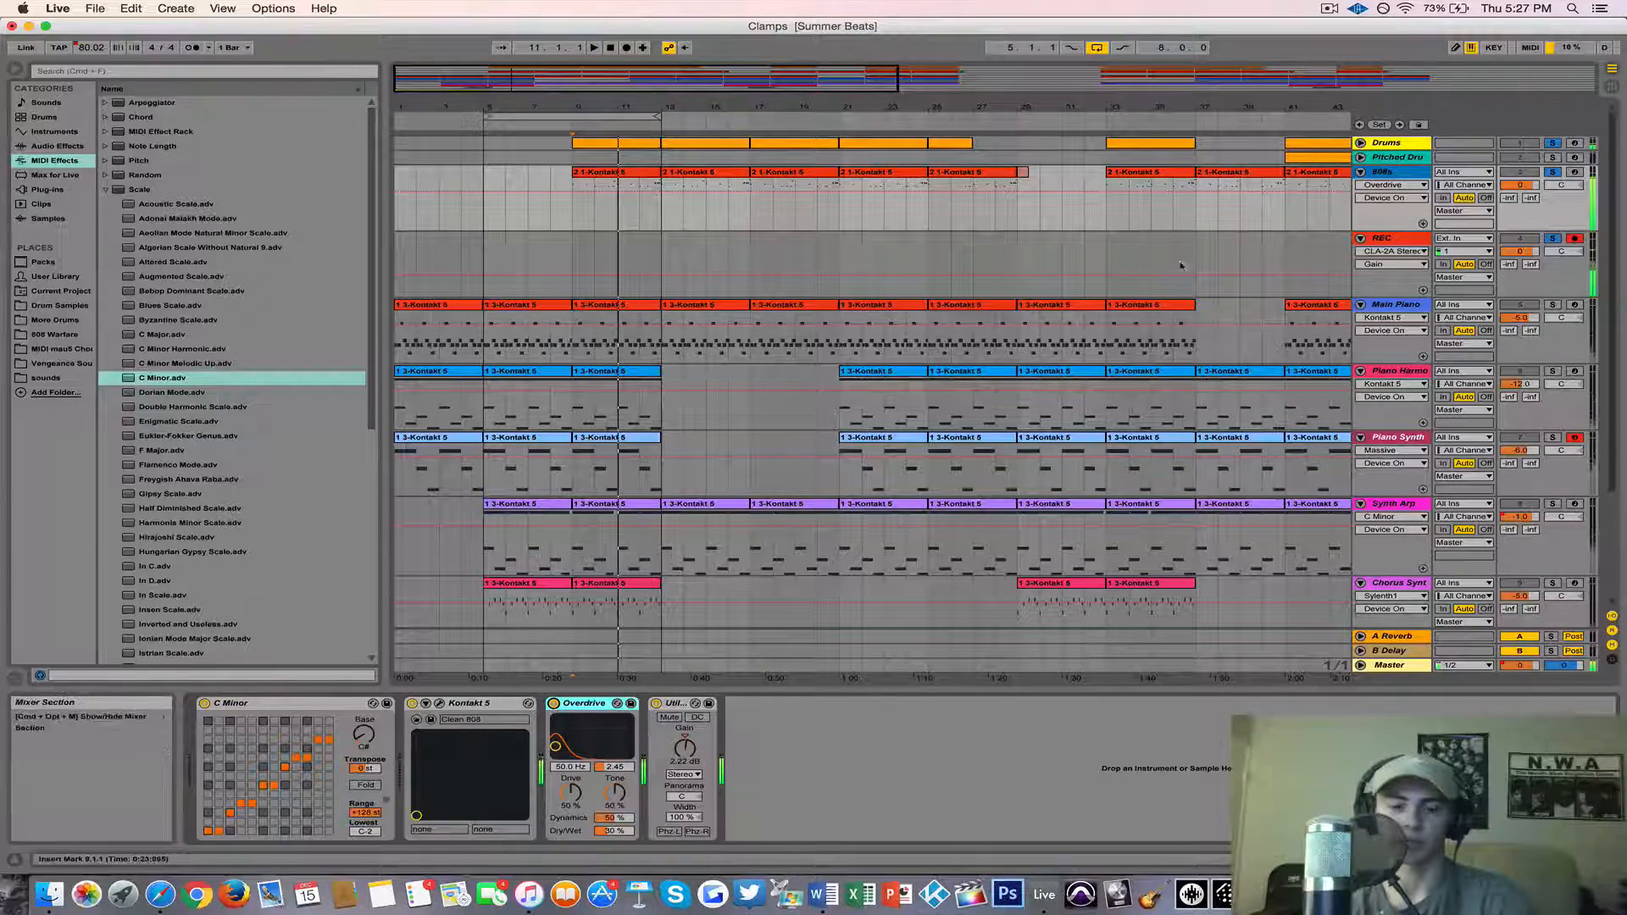
key("super+s")
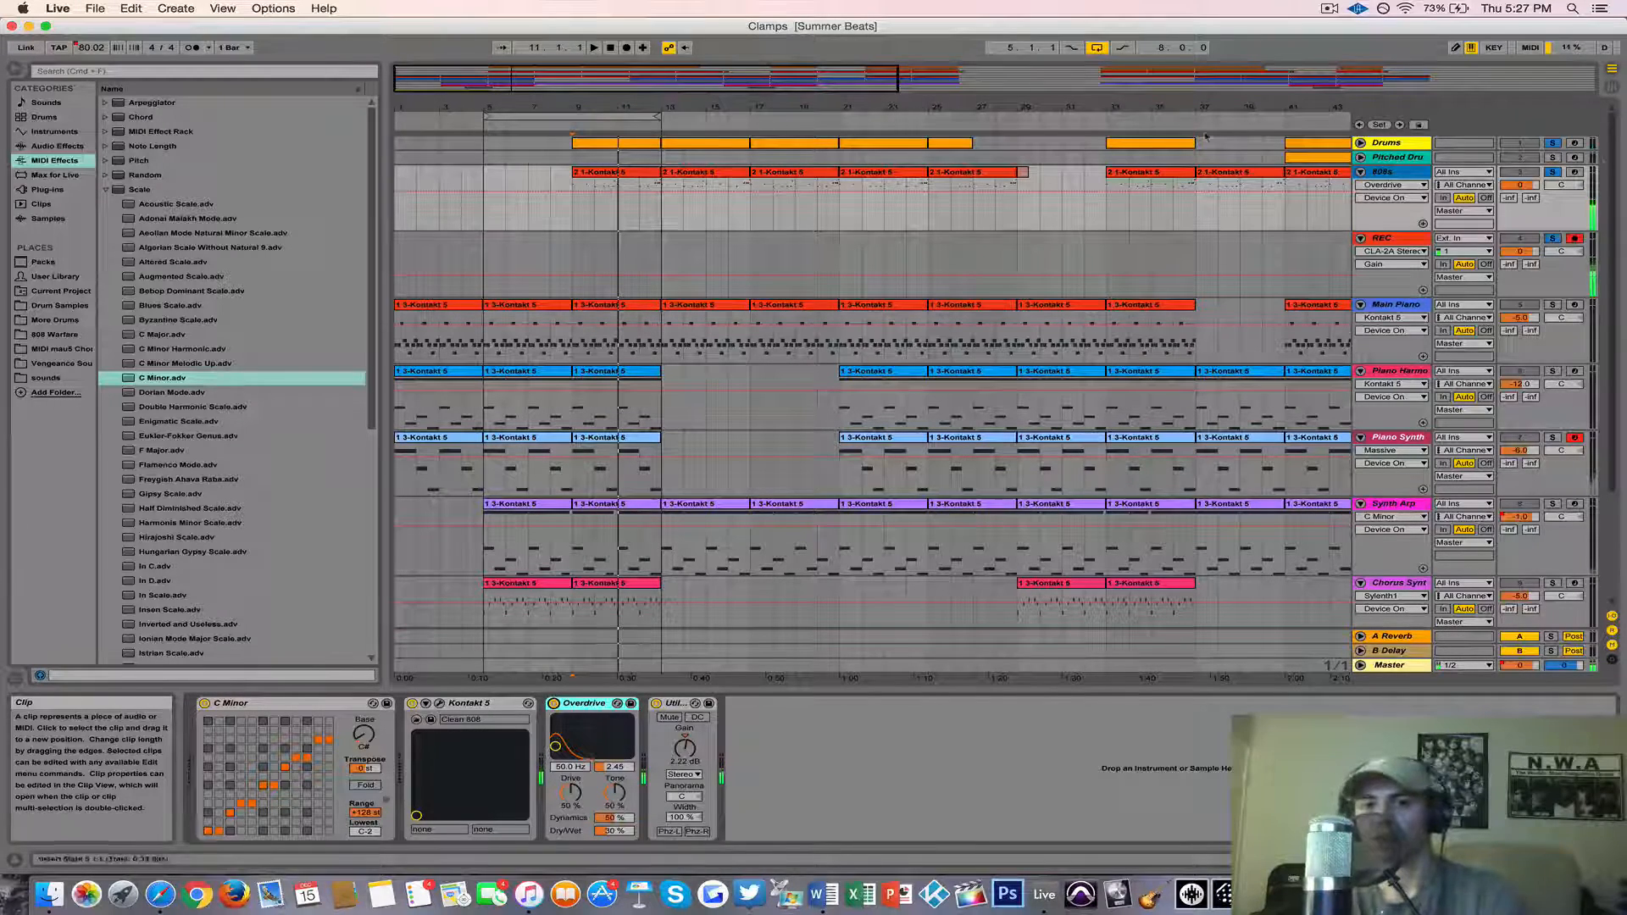
Step: Turn off solo on the Drums, 808s and REC tracks so the whole arrangement can be heard
left_click(1552, 145)
left_click(1552, 172)
left_click(1554, 240)
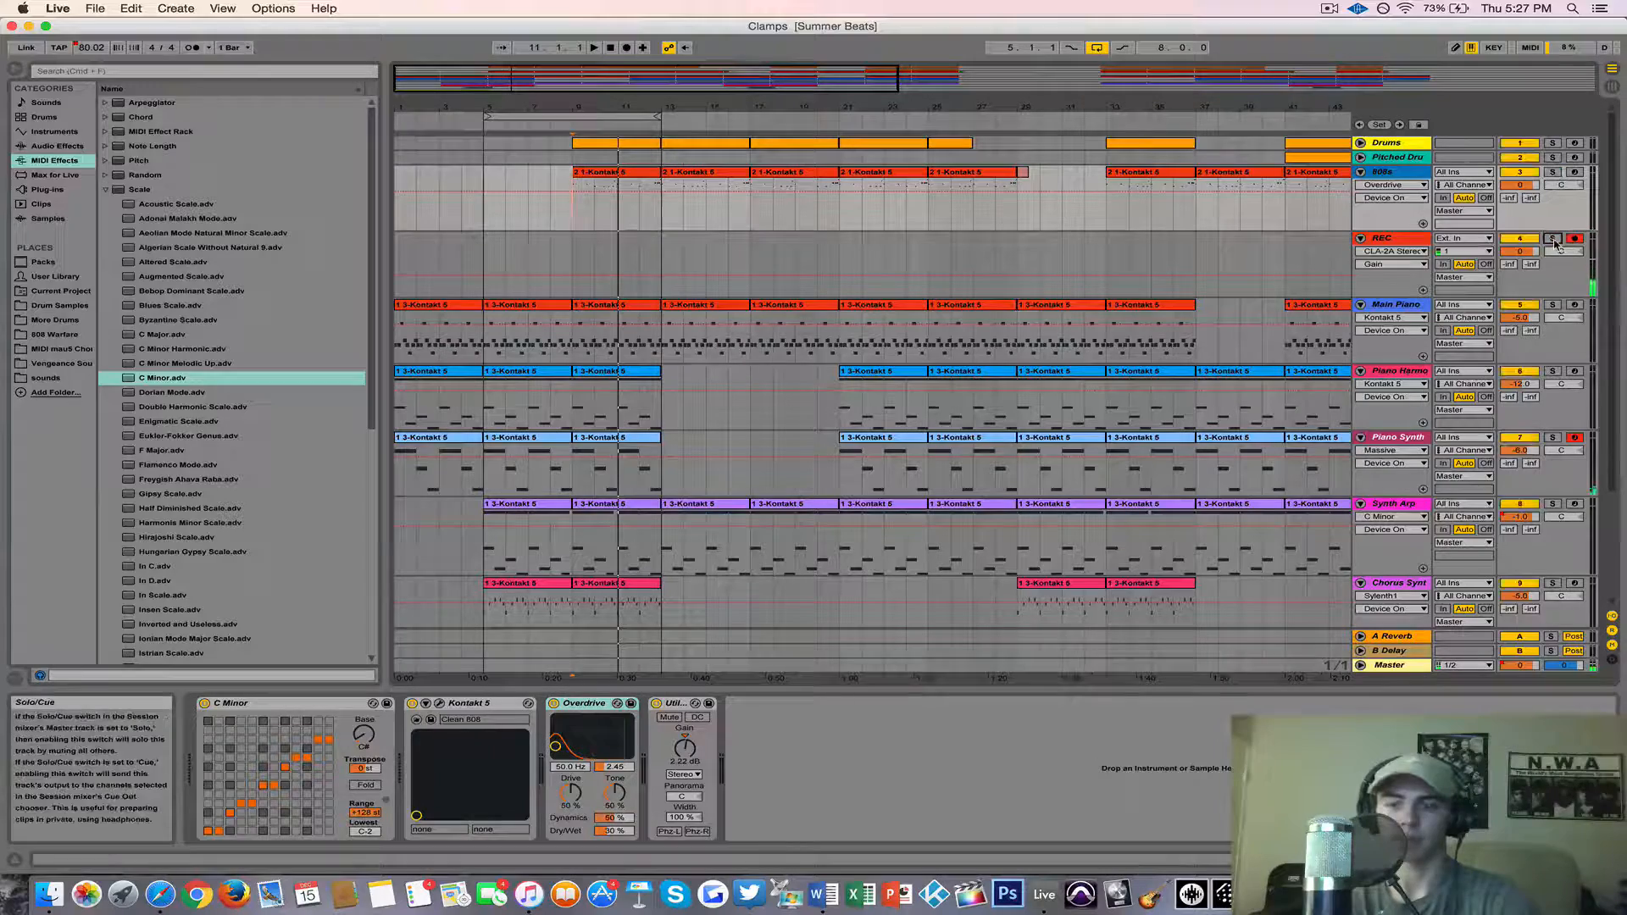
scroll(659, 275, "down", 3)
scroll(659, 276, "right", 1)
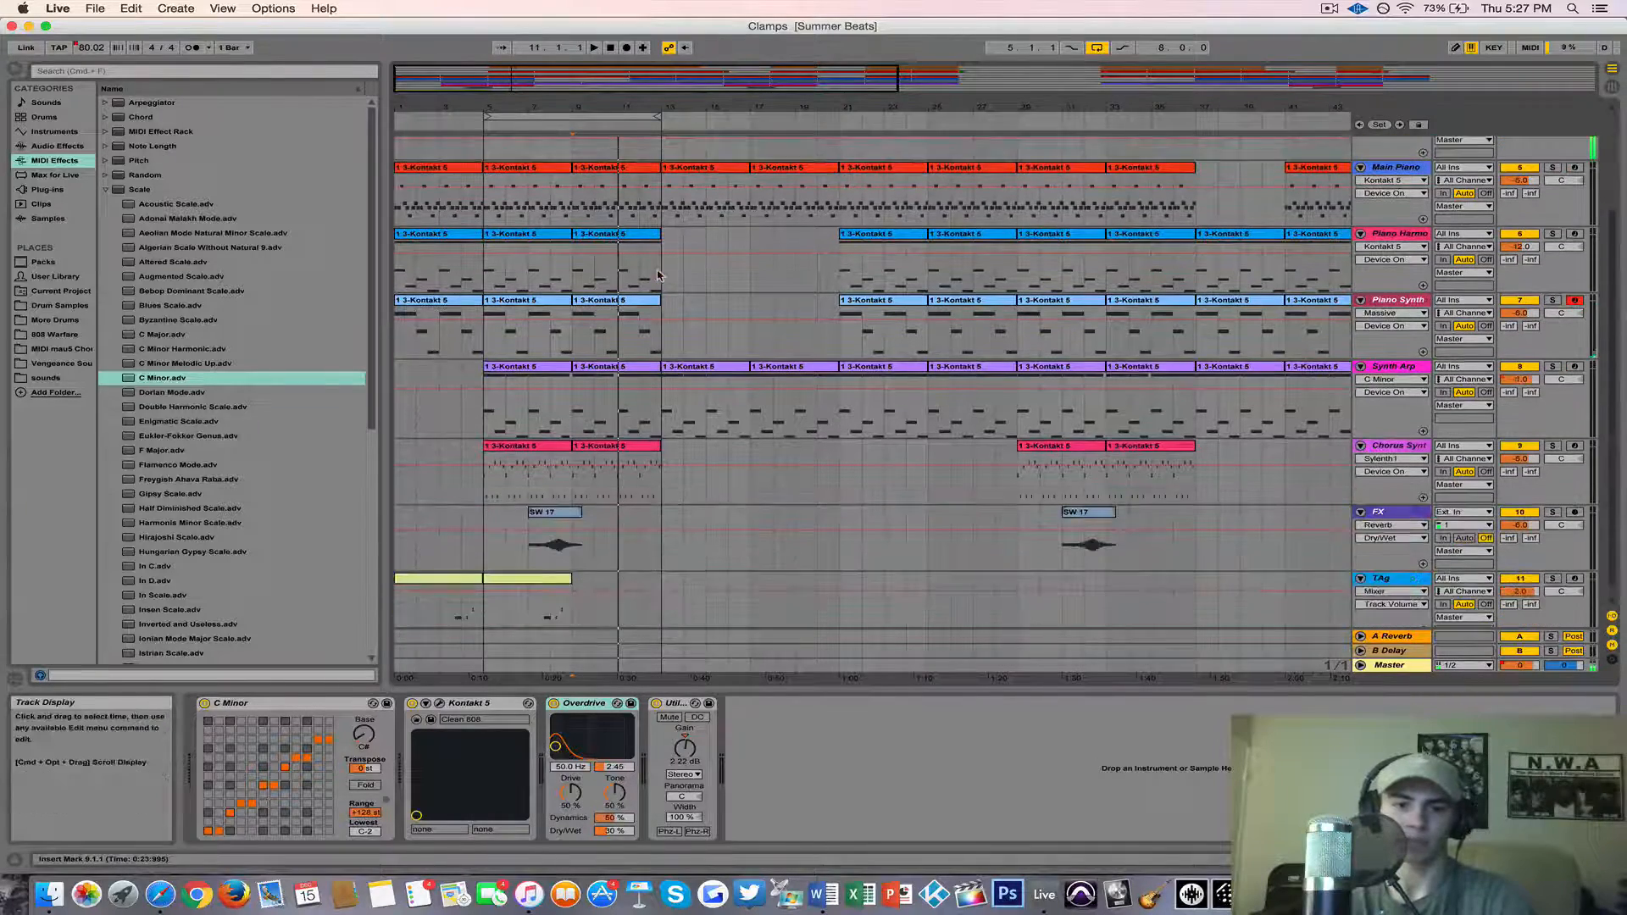
scroll(659, 275, "up", 3)
scroll(560, 208, "left", 1)
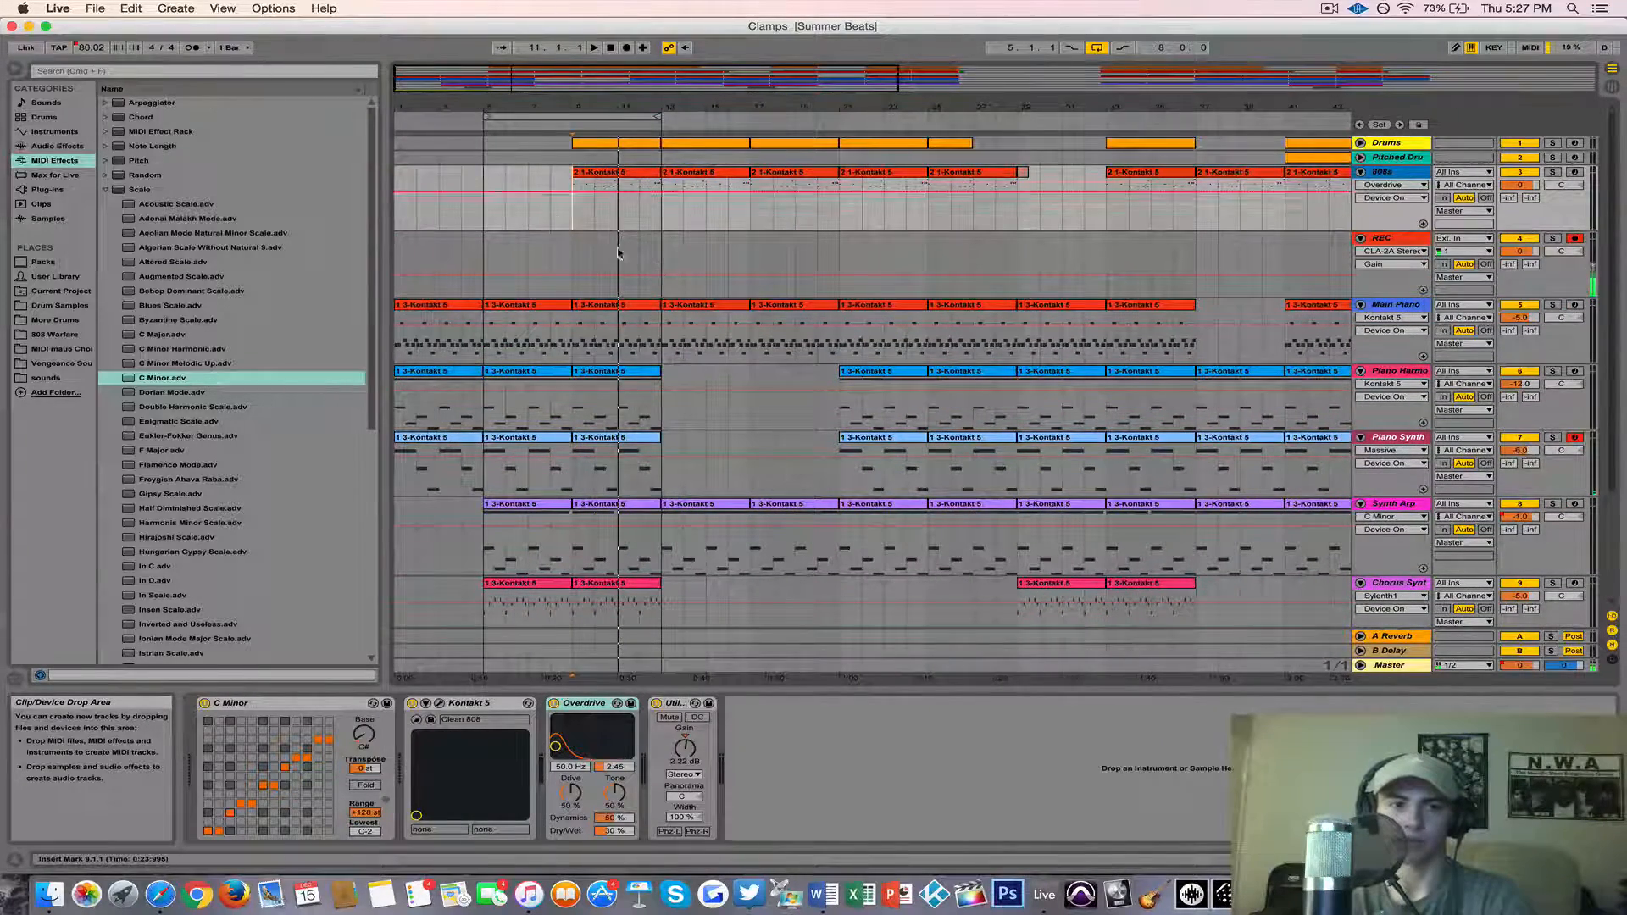
Step: Set the arrangement loop to 16 bars, from bar 5 to bar 21, and play the full beat
mouse_move(505, 106)
left_mouse_down()
mouse_move(504, 42)
mouse_move(505, 109)
left_mouse_up()
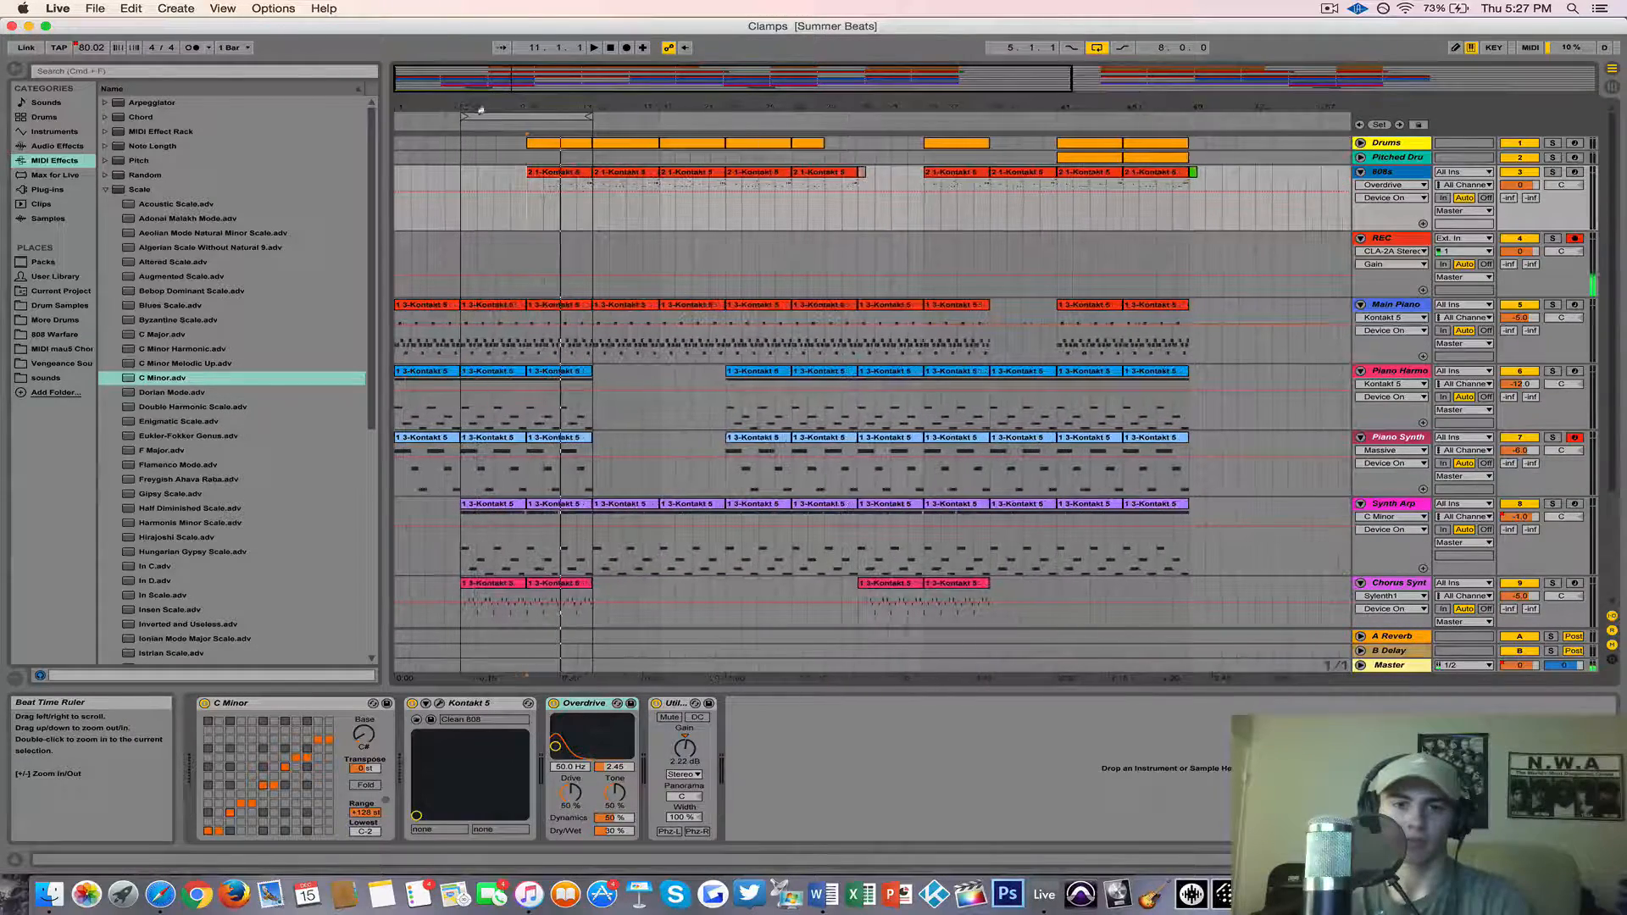
left_click(465, 114)
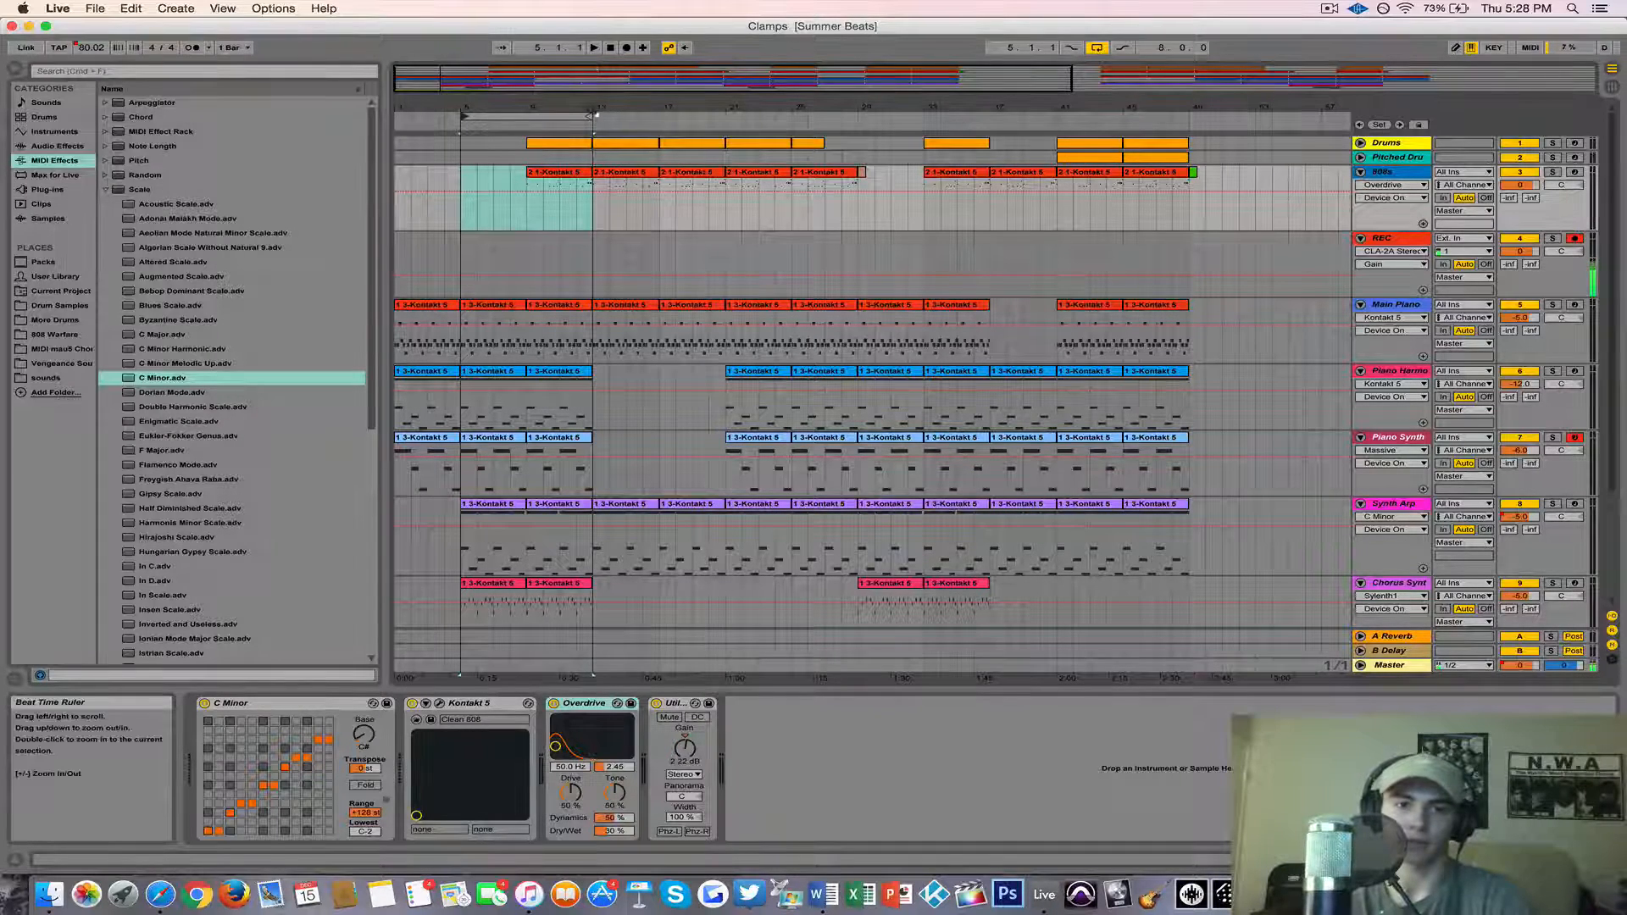
left_click_drag(596, 115, 857, 116)
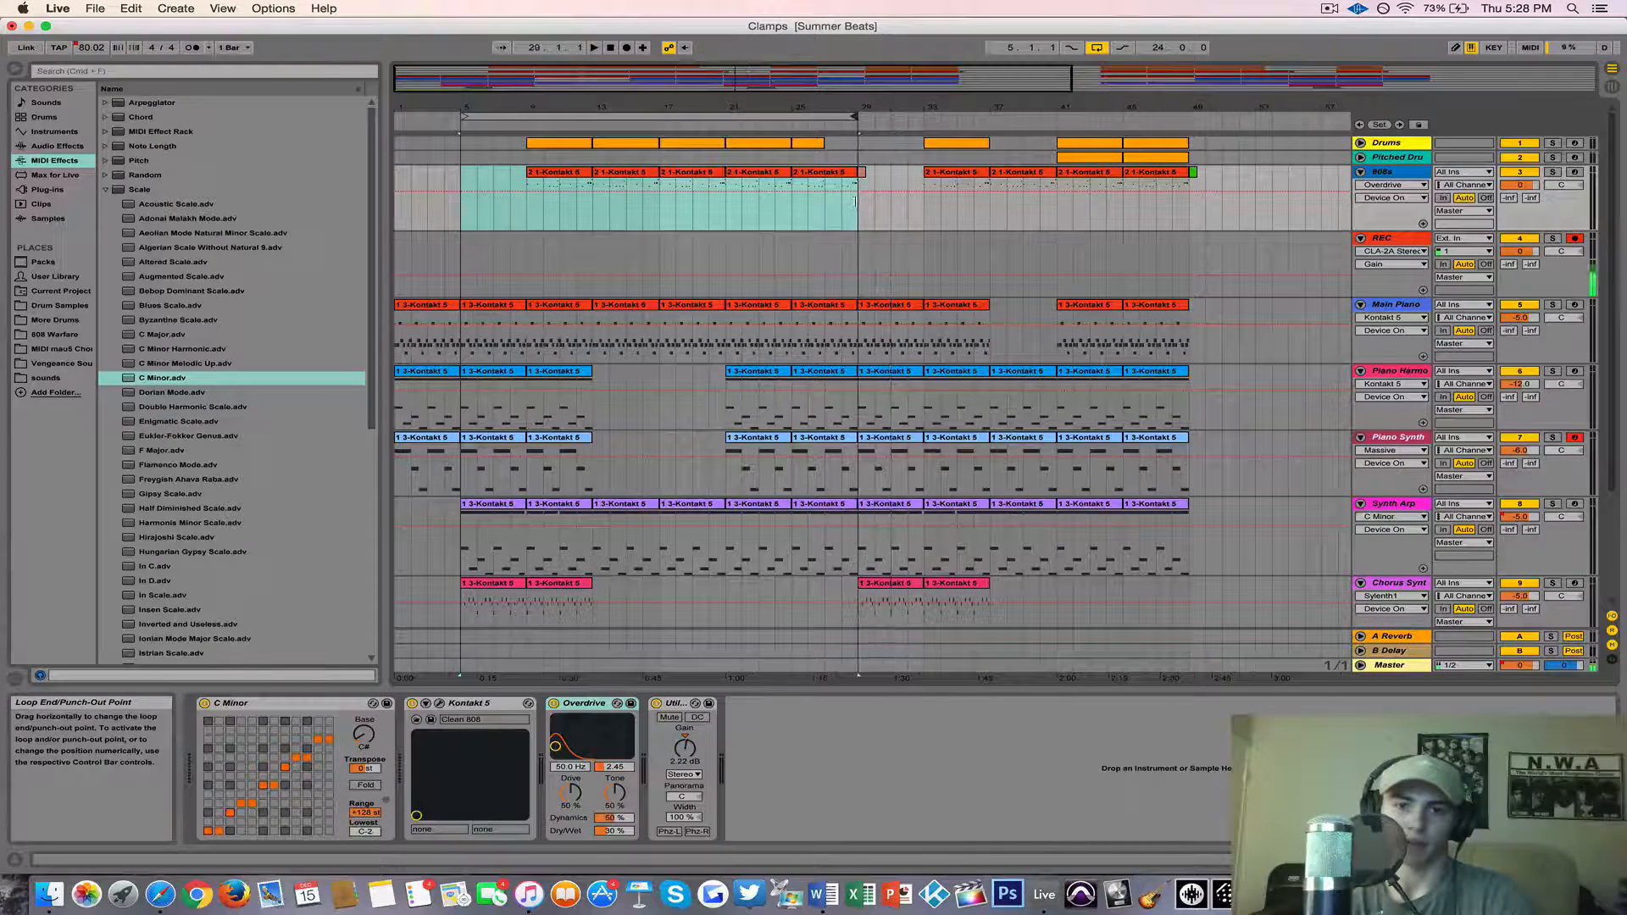
left_click_drag(854, 201, 727, 195)
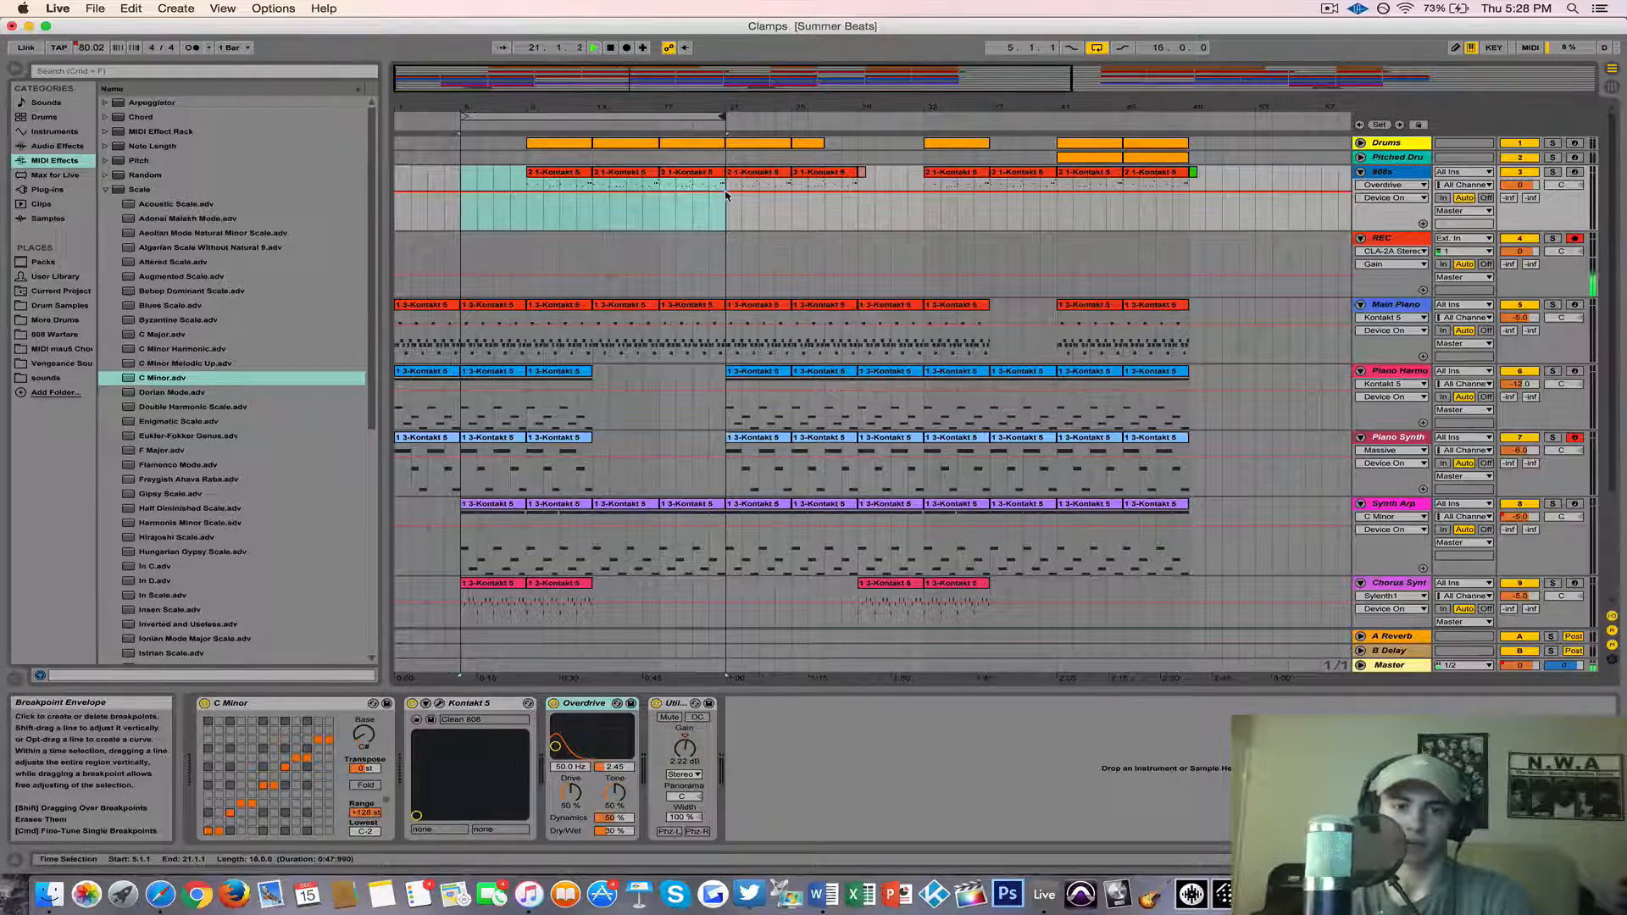
key("super+s")
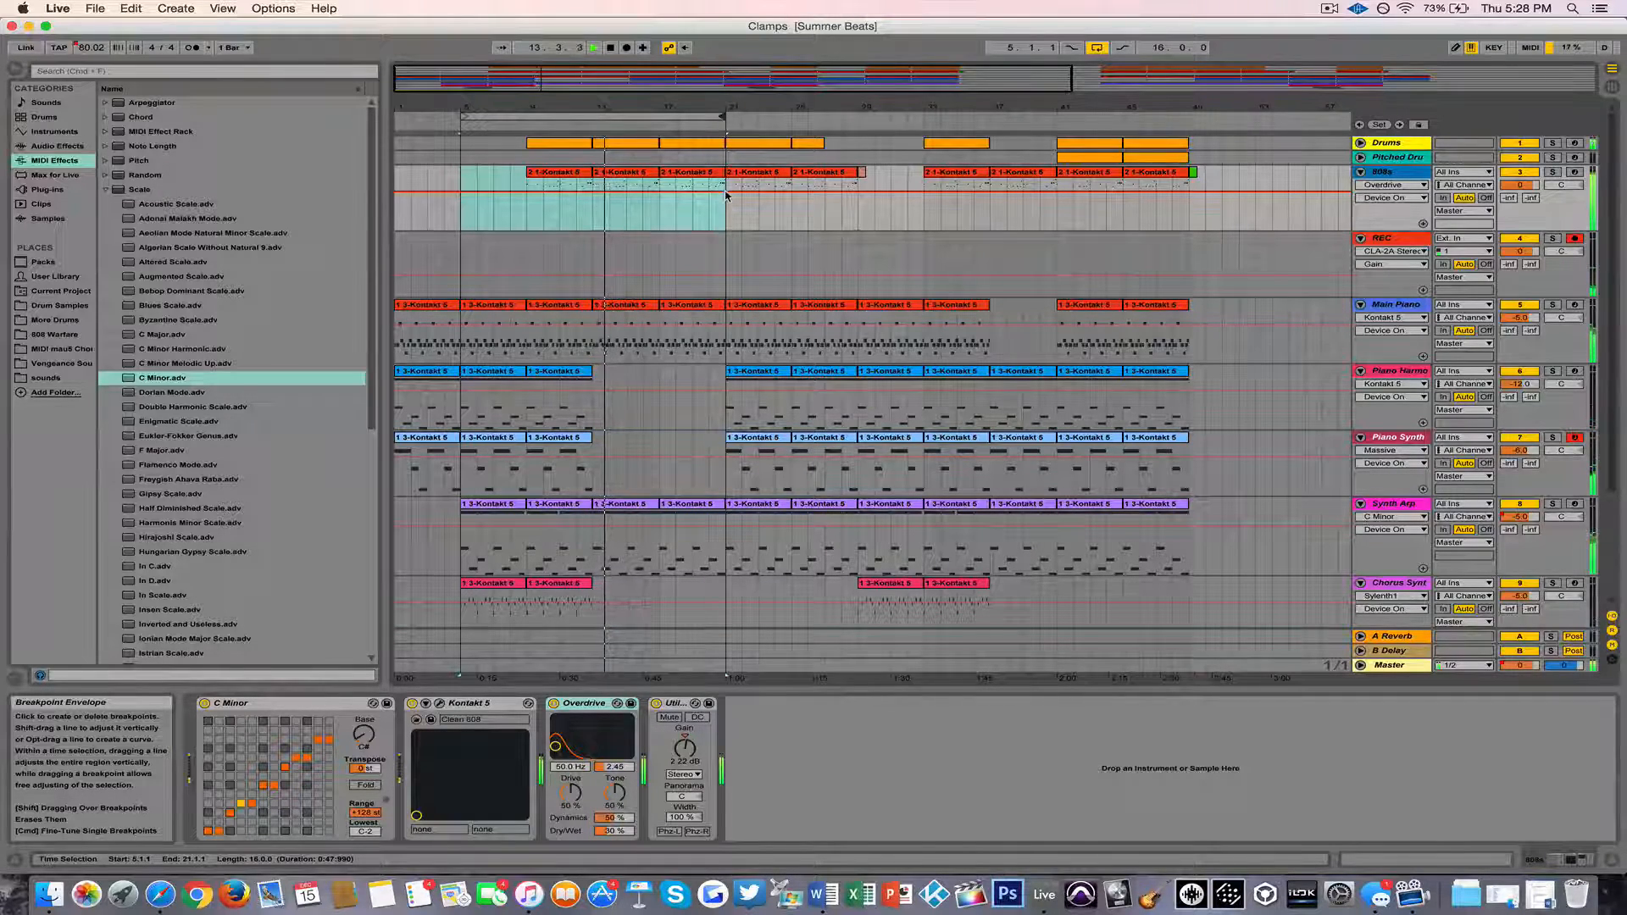
Step: Disarm recording on the REC track and turn off the arrangement loop during playback
left_click(1576, 240)
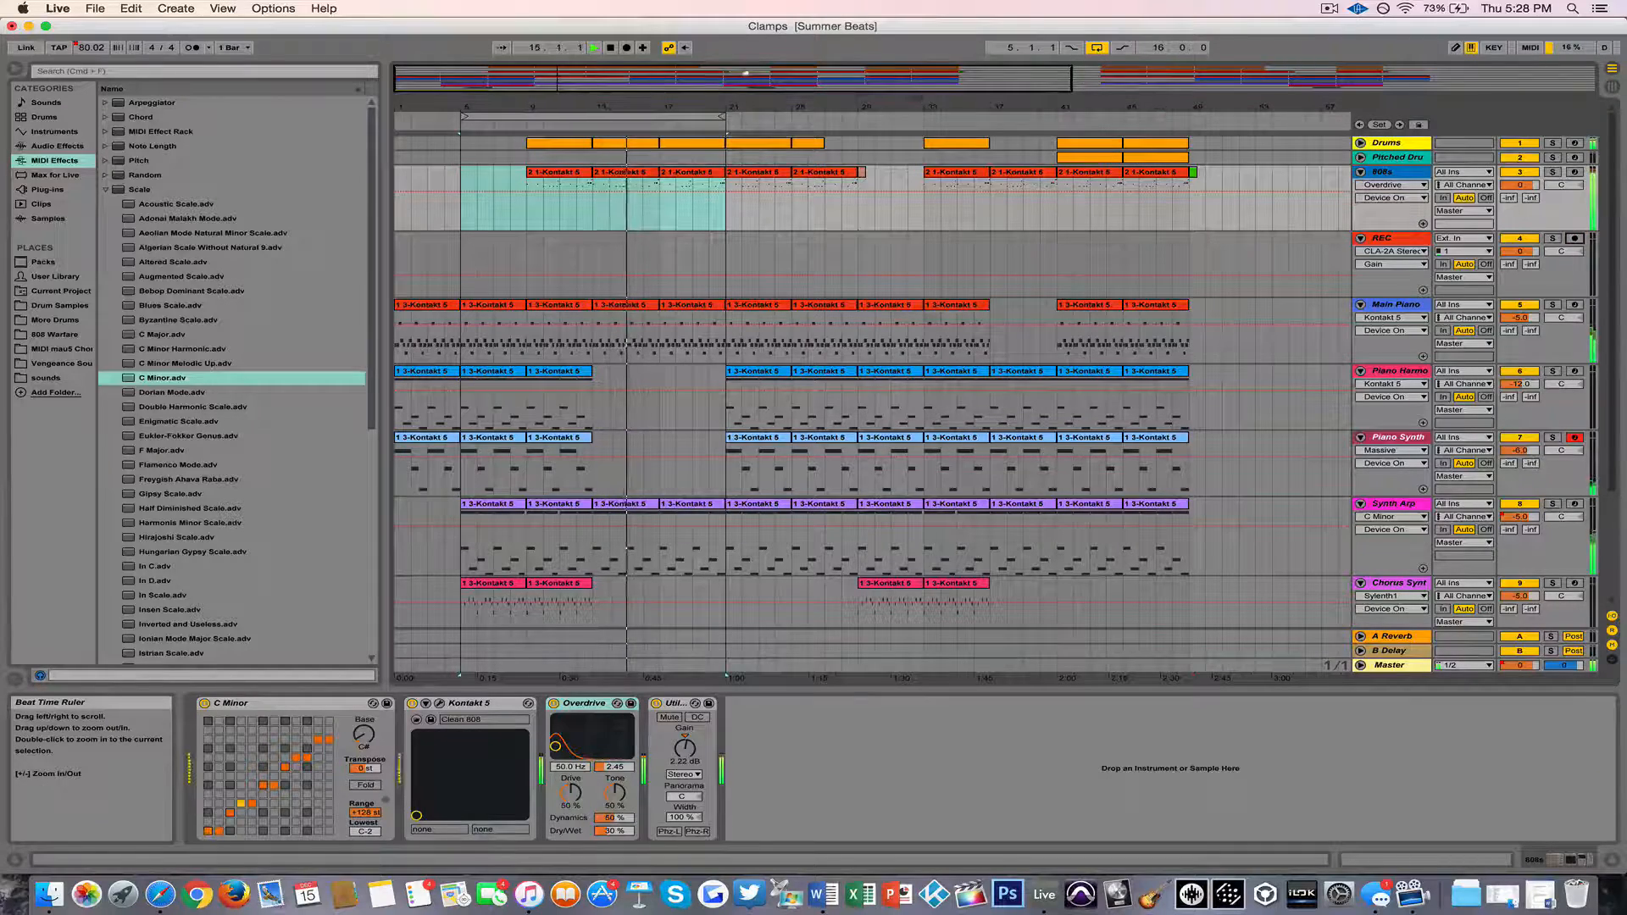
right_click(718, 115)
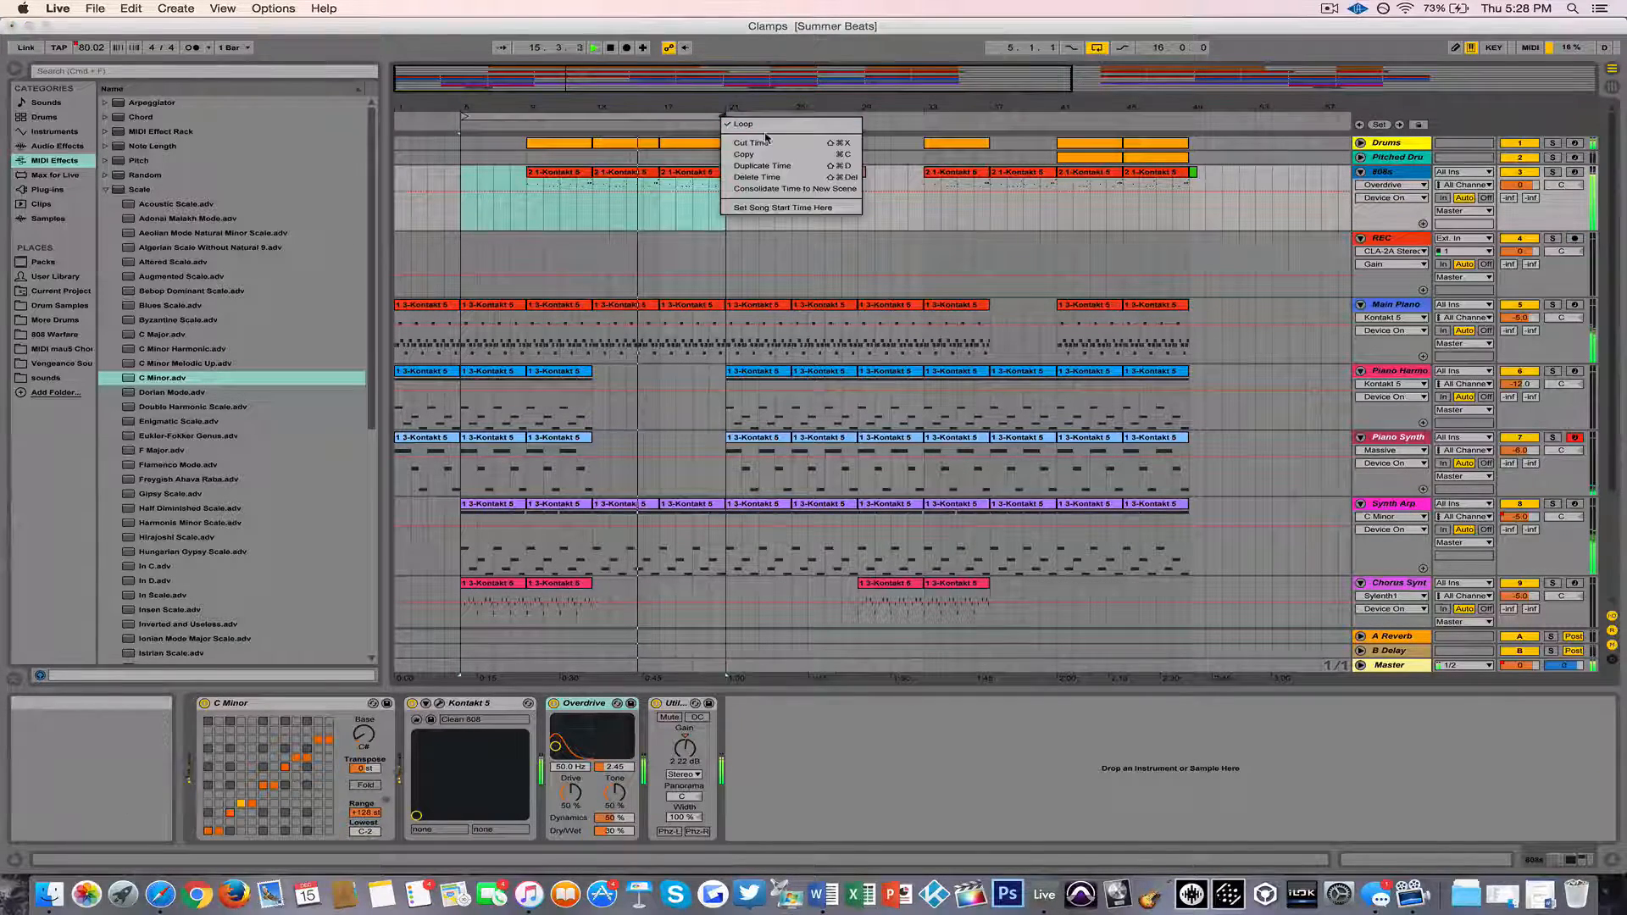
left_click(743, 123)
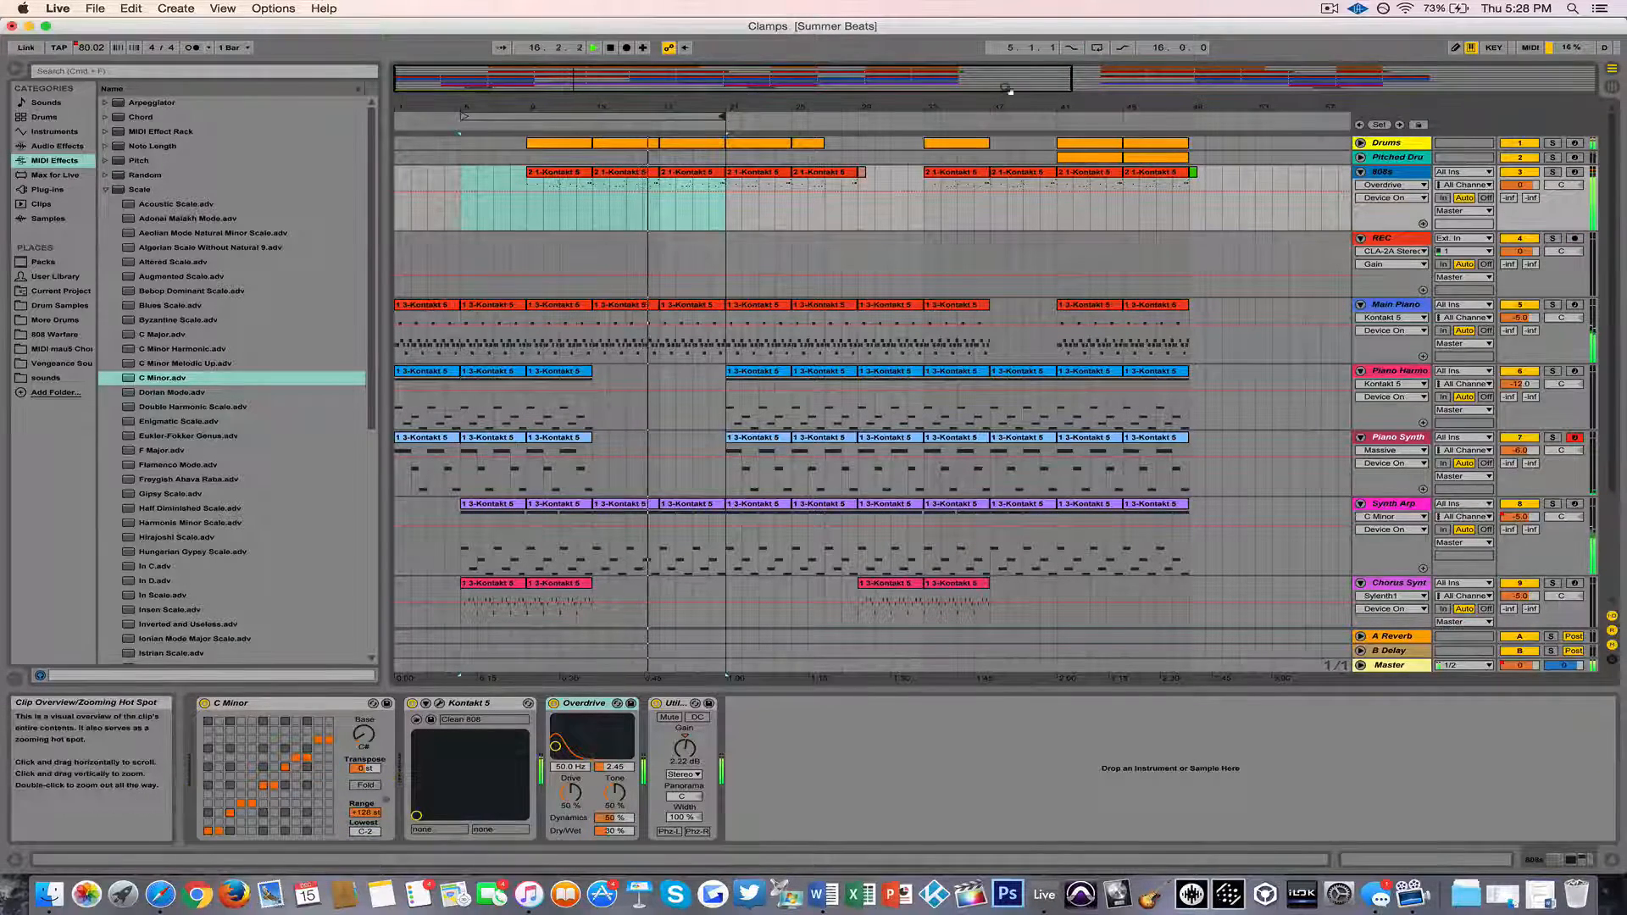